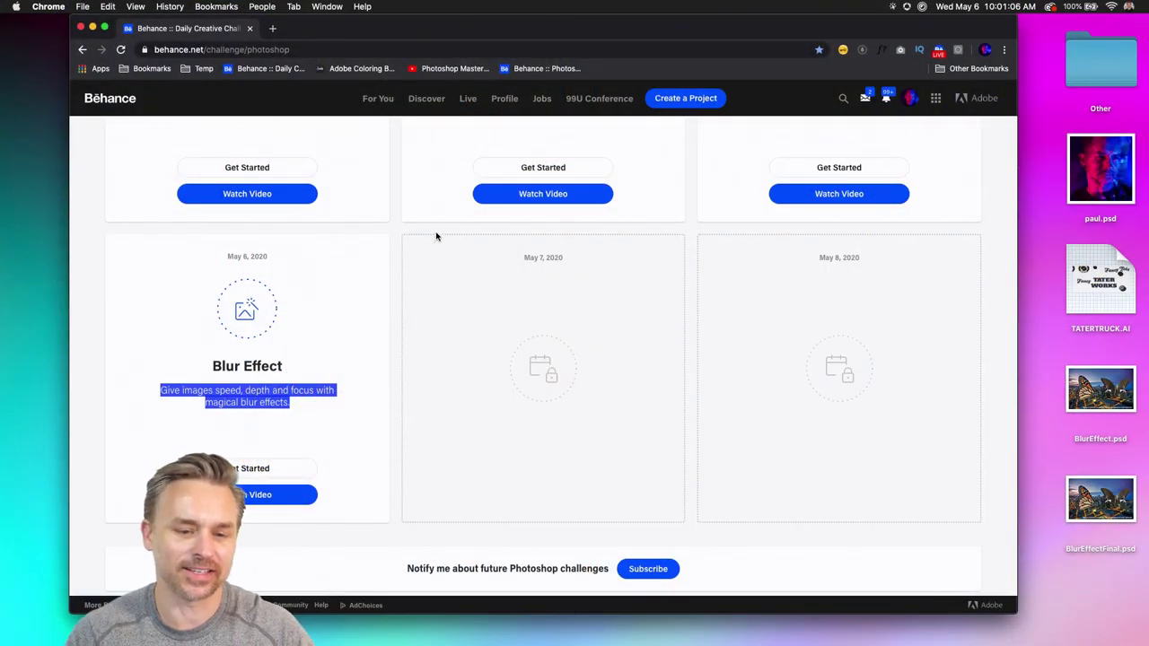
- Stretch Chrome to the screen edges and show the whole Blur Effect card unhighlighted
drag(65, 18, 1, 18)
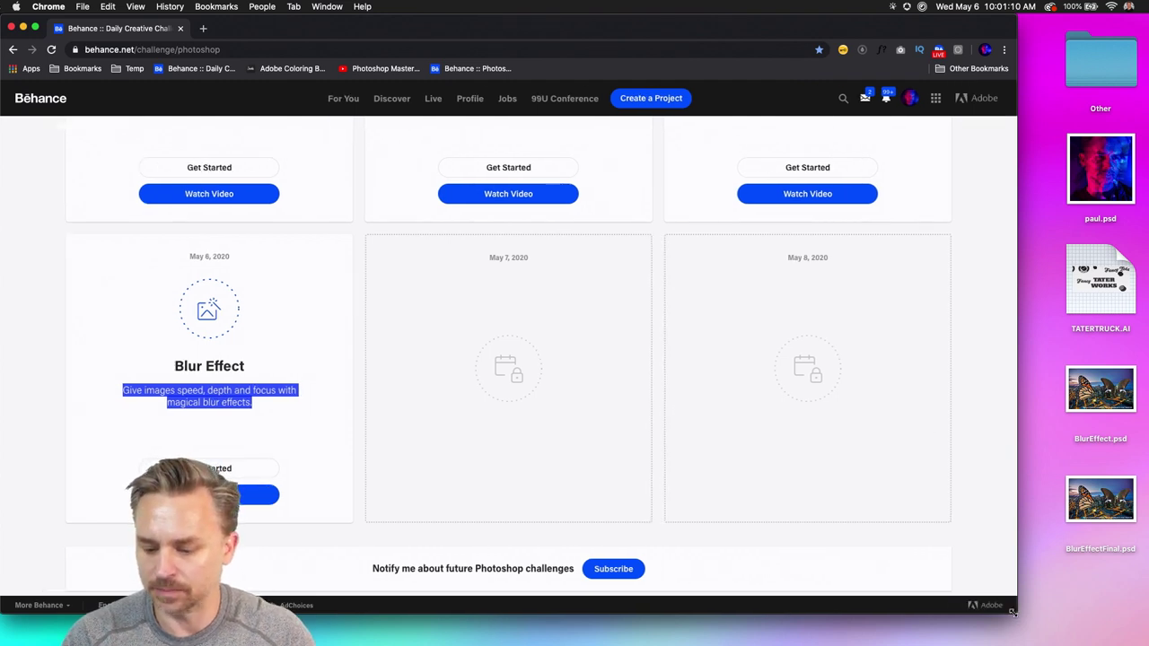
drag(1017, 431, 1148, 431)
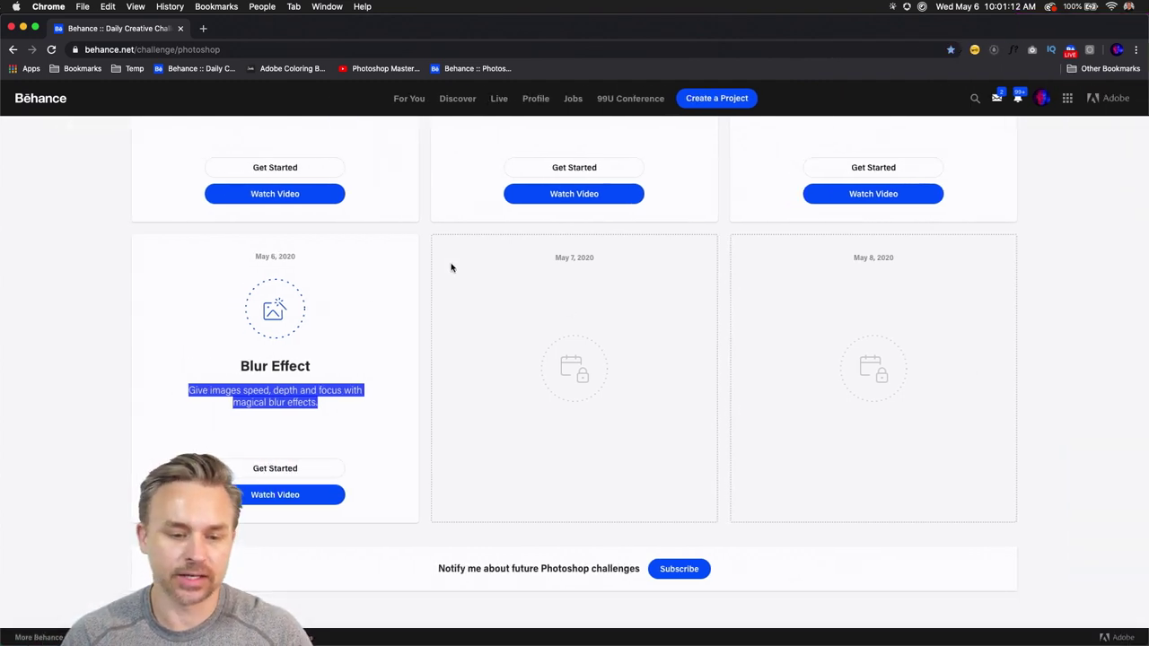
click(247, 314)
scroll(165, 334, up, 1)
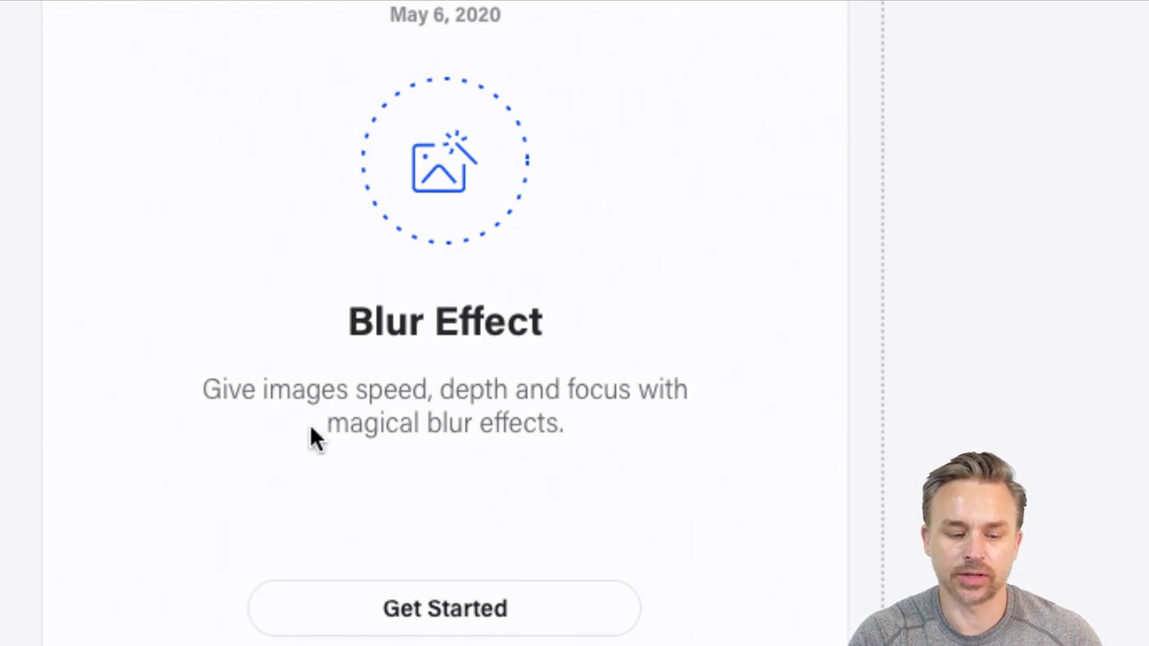
- Start the Blur Effect challenge, glancing at Photoshop before returning to the browser
click(431, 611)
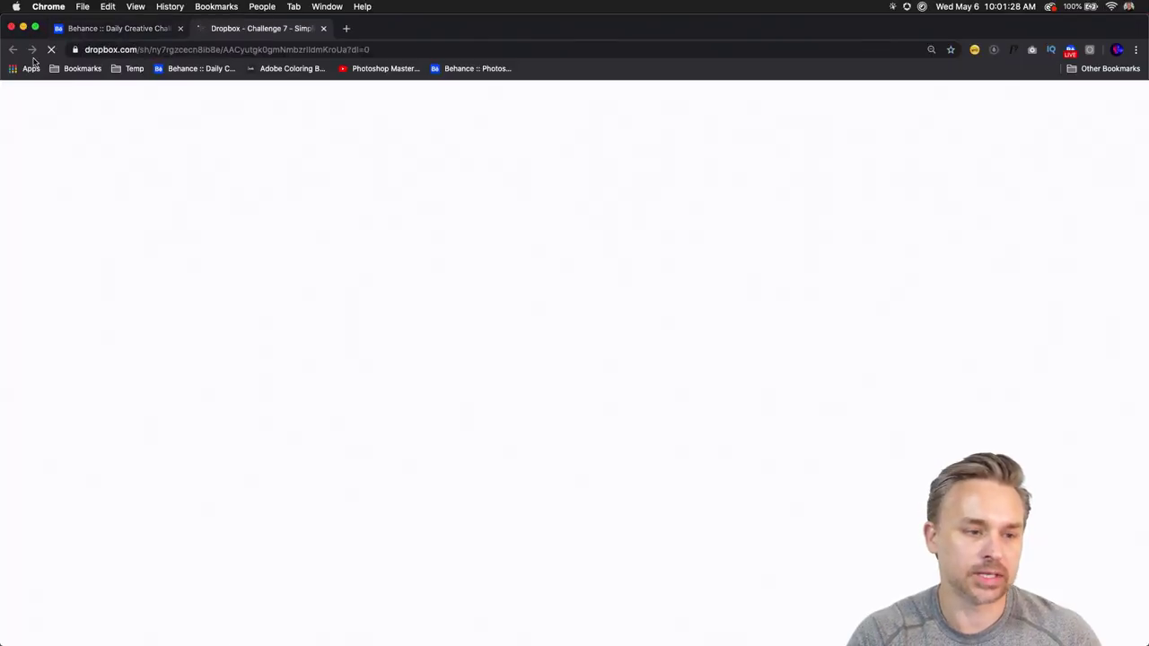
mouse_move(332, 638)
click(169, 636)
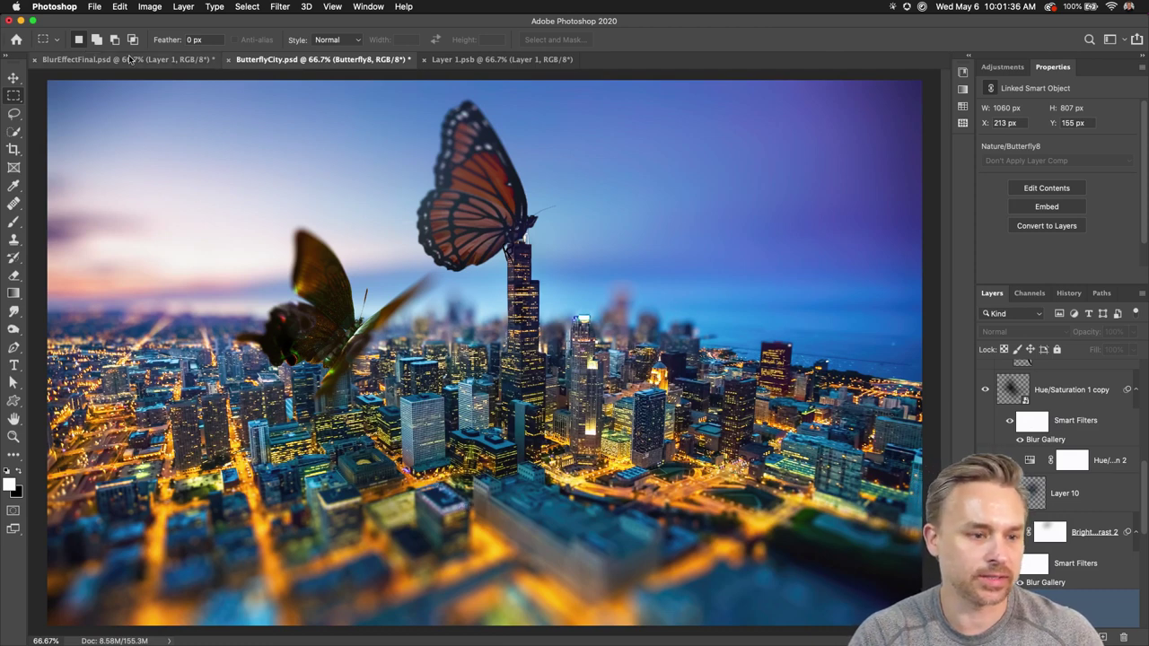
click(95, 6)
key(Escape)
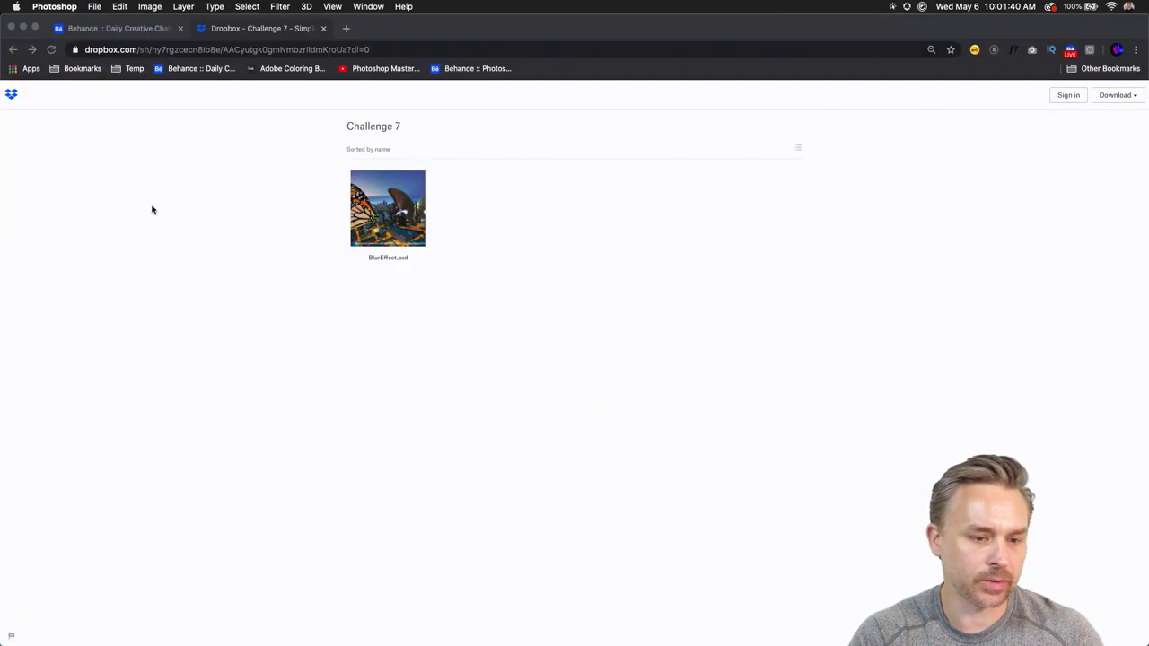
- Preview BlurEffect.psd in Dropbox and download it directly to the computer
click(380, 206)
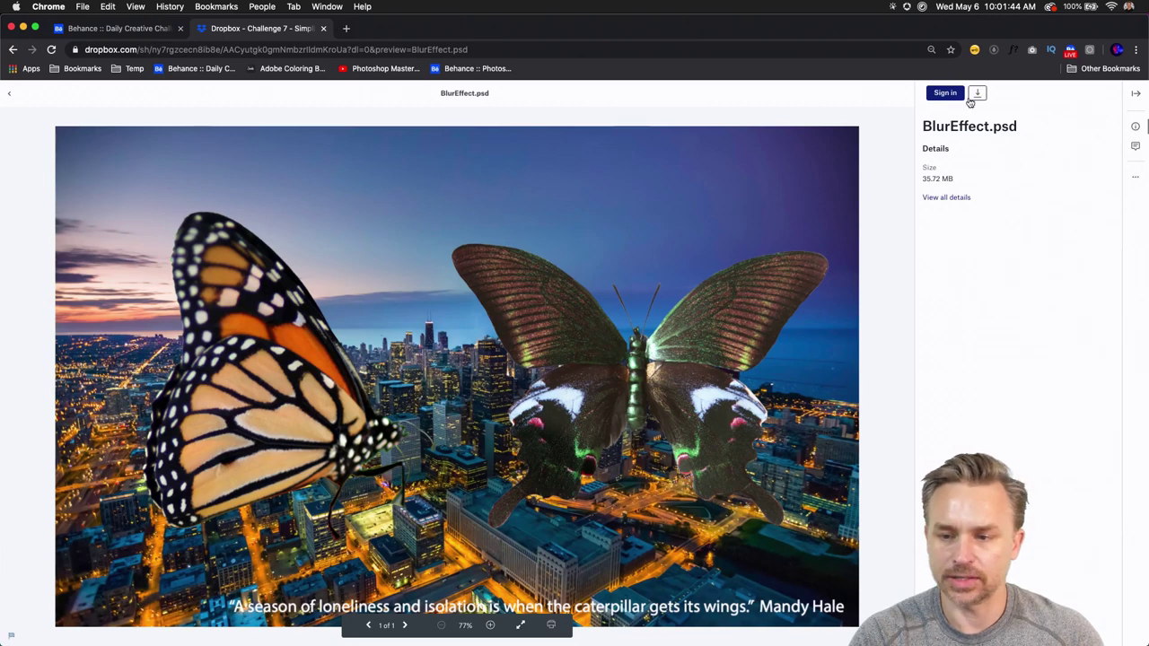
click(976, 95)
click(939, 117)
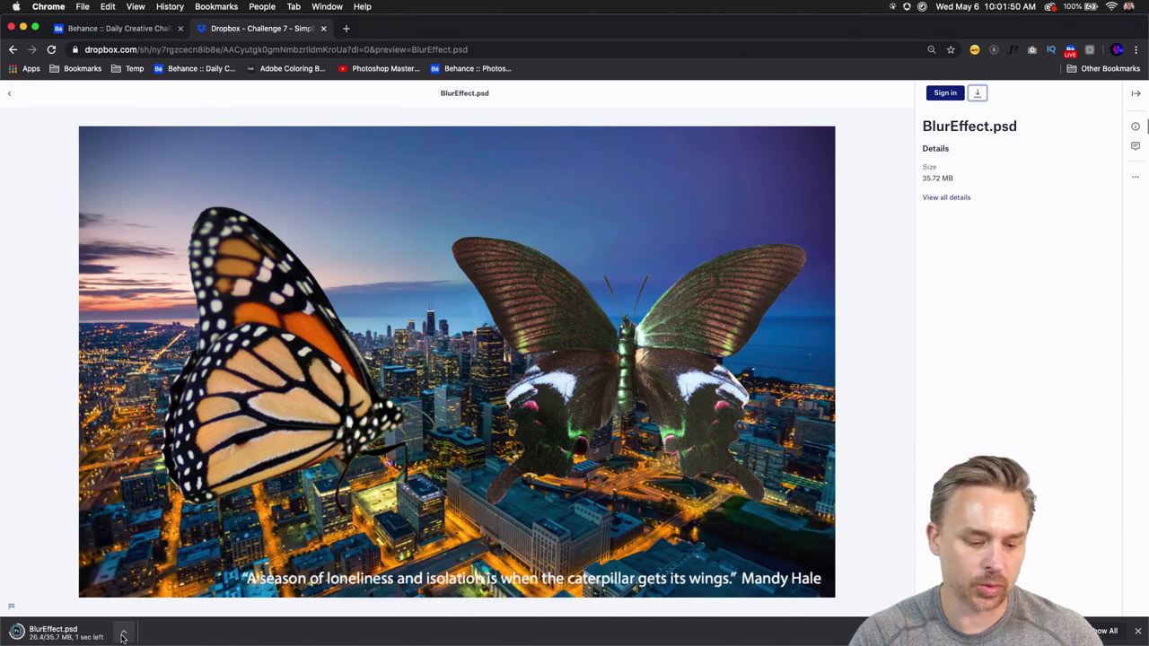
- Reveal the downloaded BlurEffect.psd in Finder and open it in Photoshop
click(123, 637)
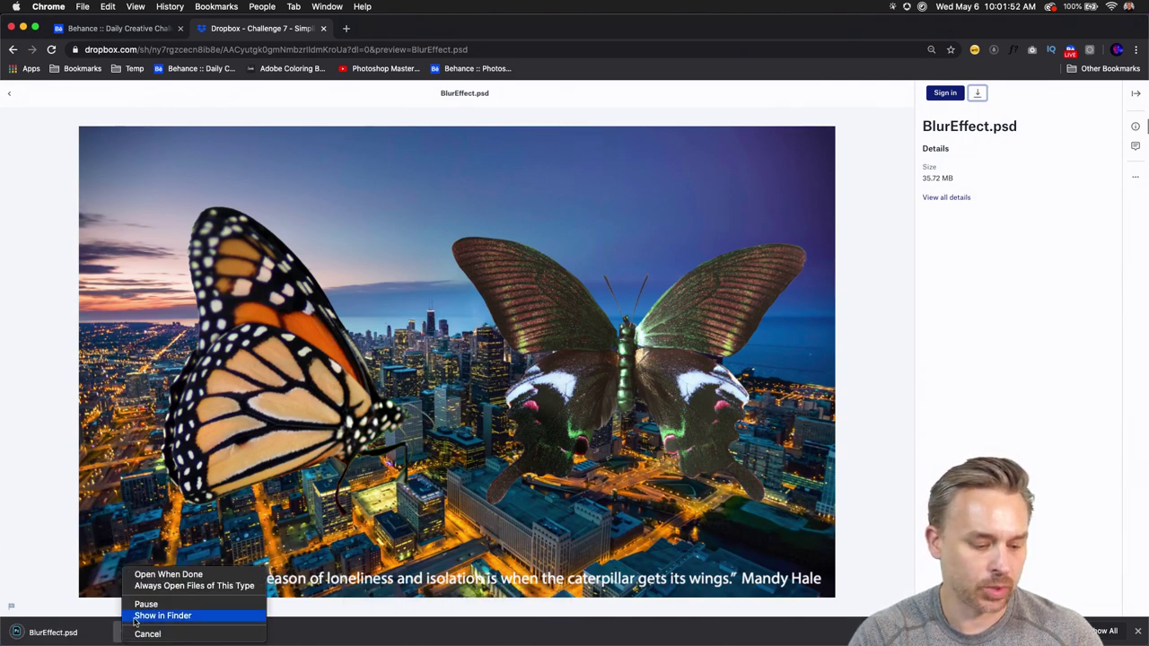
click(153, 616)
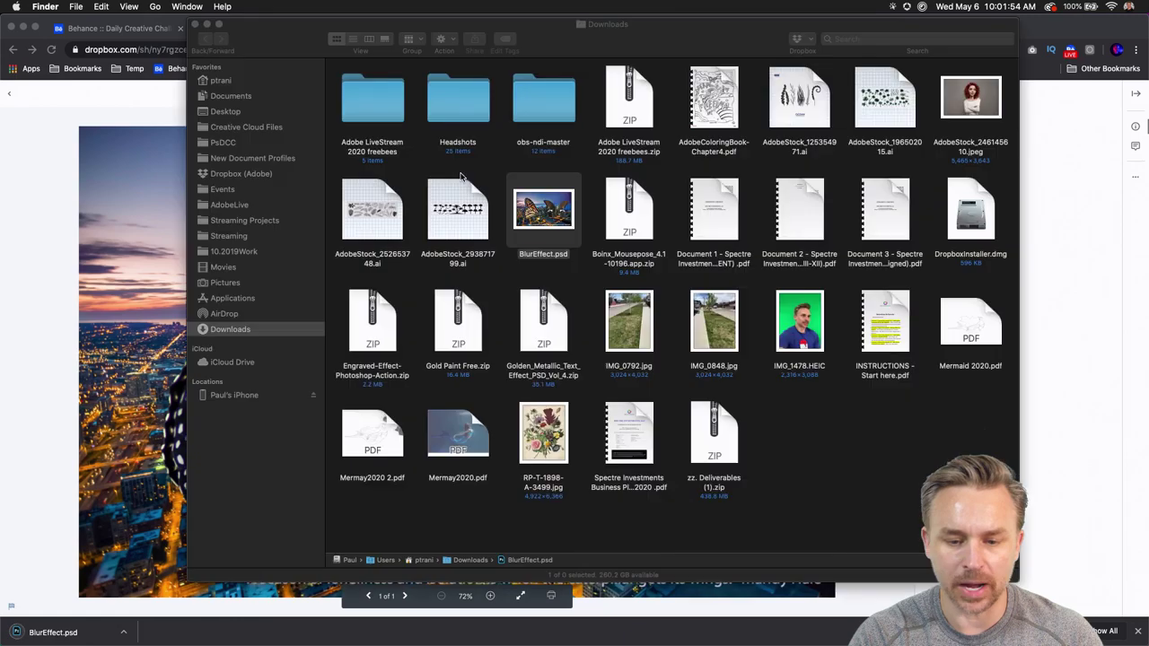
double_click(529, 213)
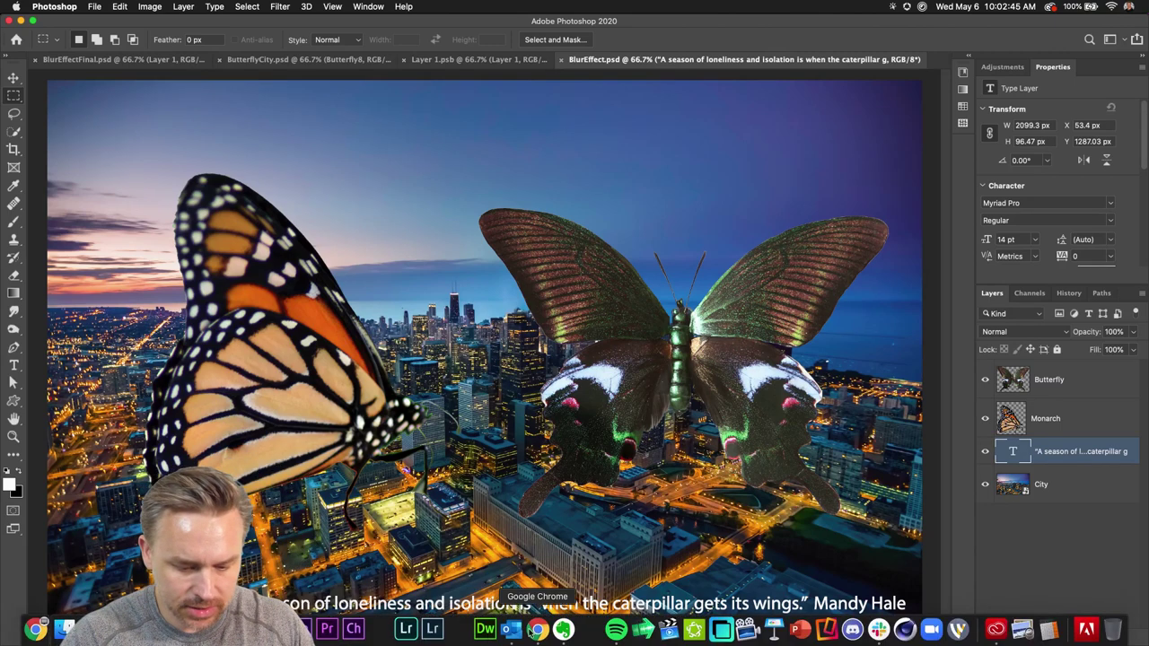
- Go back to Chrome's Behance challenge tab, then minimize the browser window
click(537, 633)
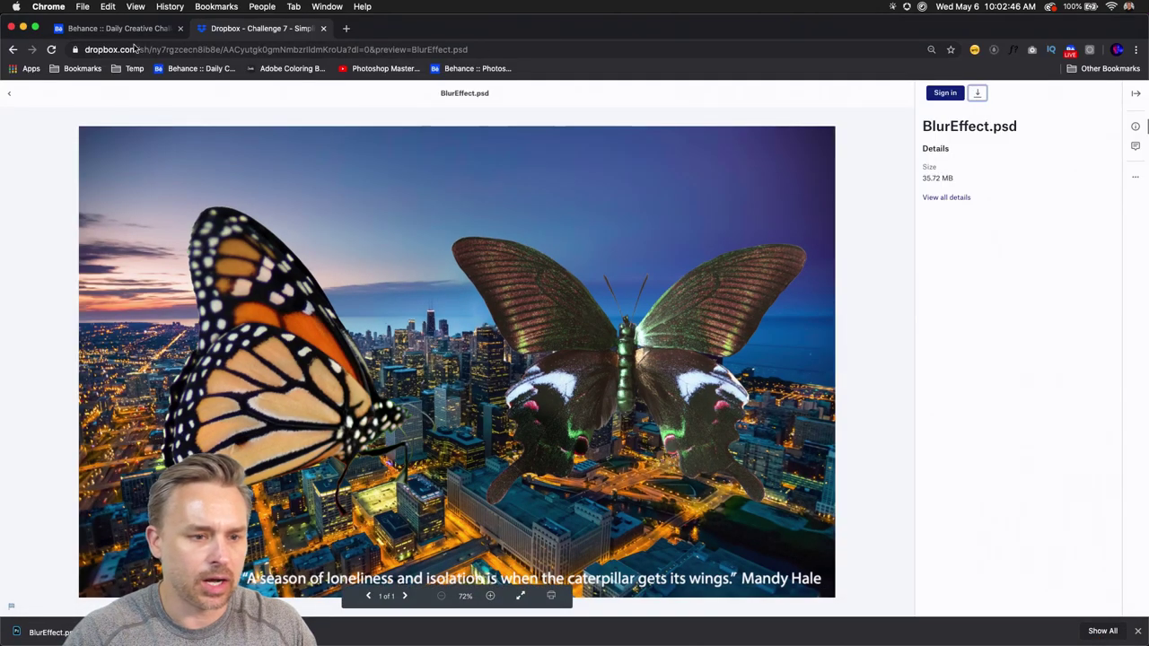
key(ctrl+shift+Tab)
click(350, 53)
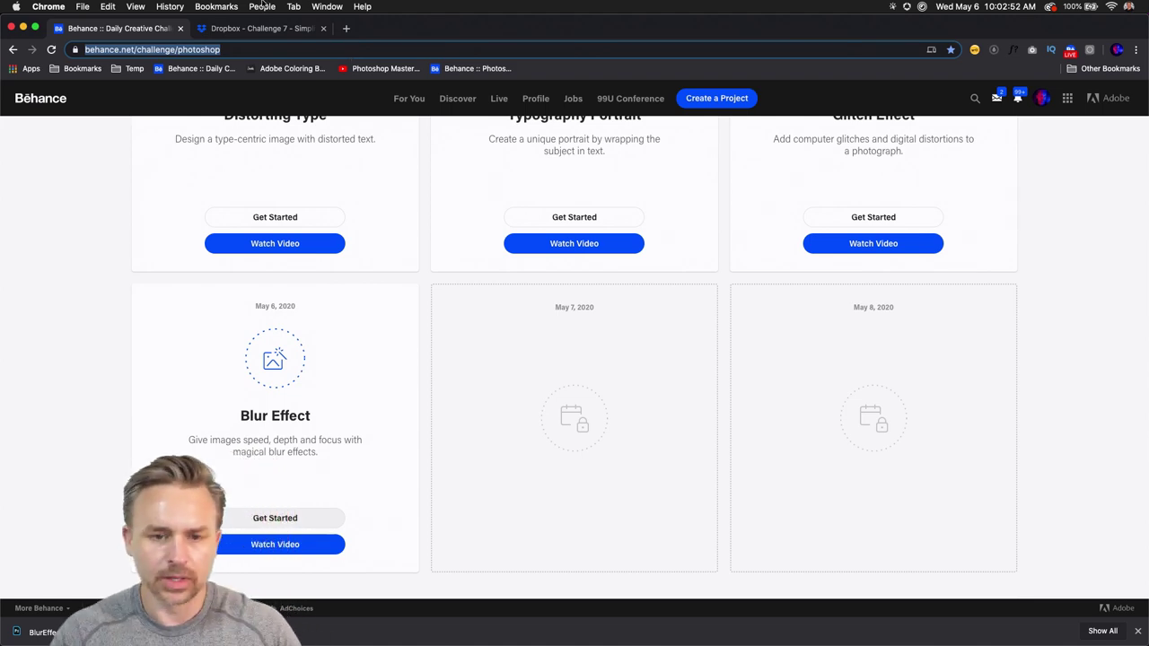
click(23, 29)
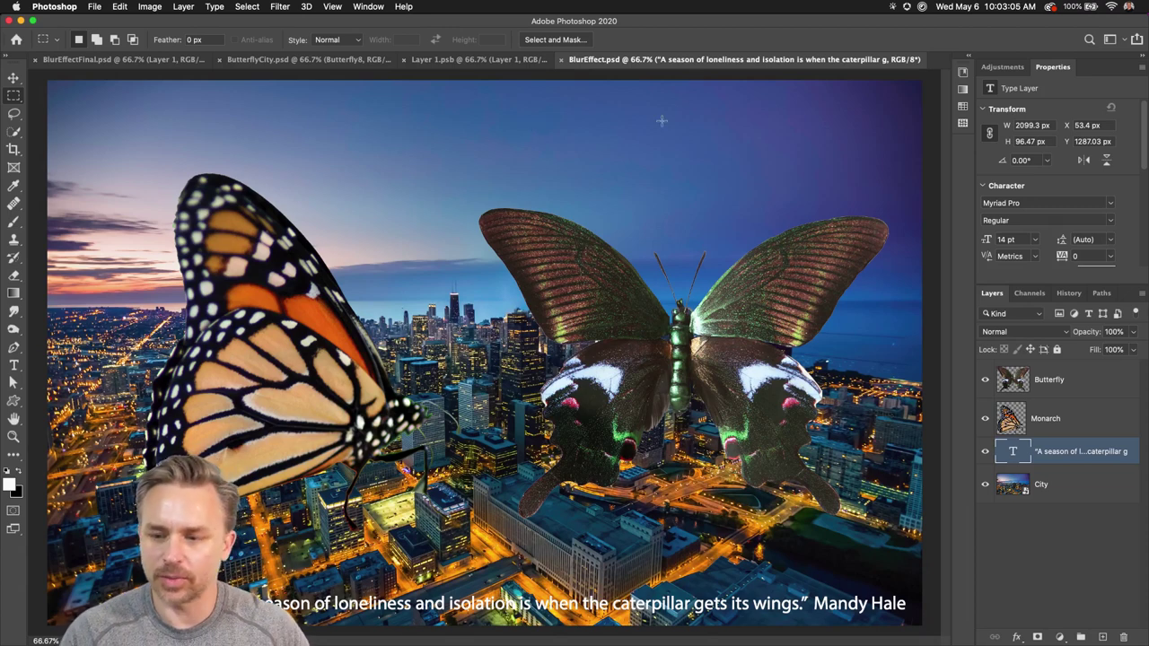
- Hide the quote, Butterfly and Monarch layers, select City, and collapse the Properties panel
click(987, 453)
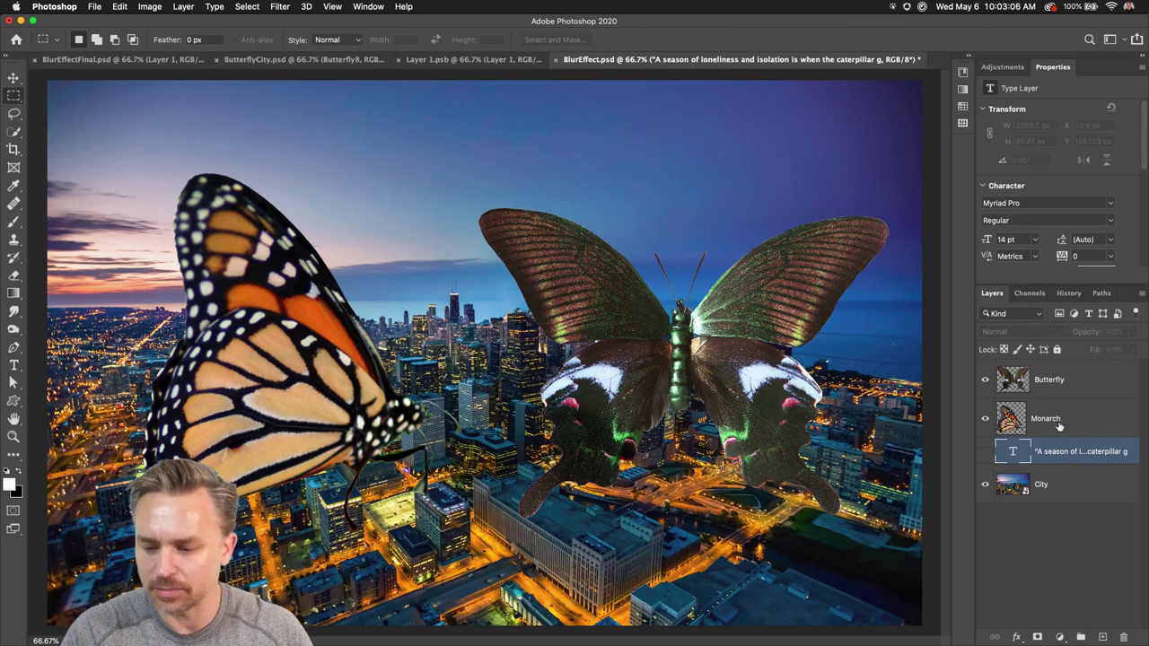
click(1002, 410)
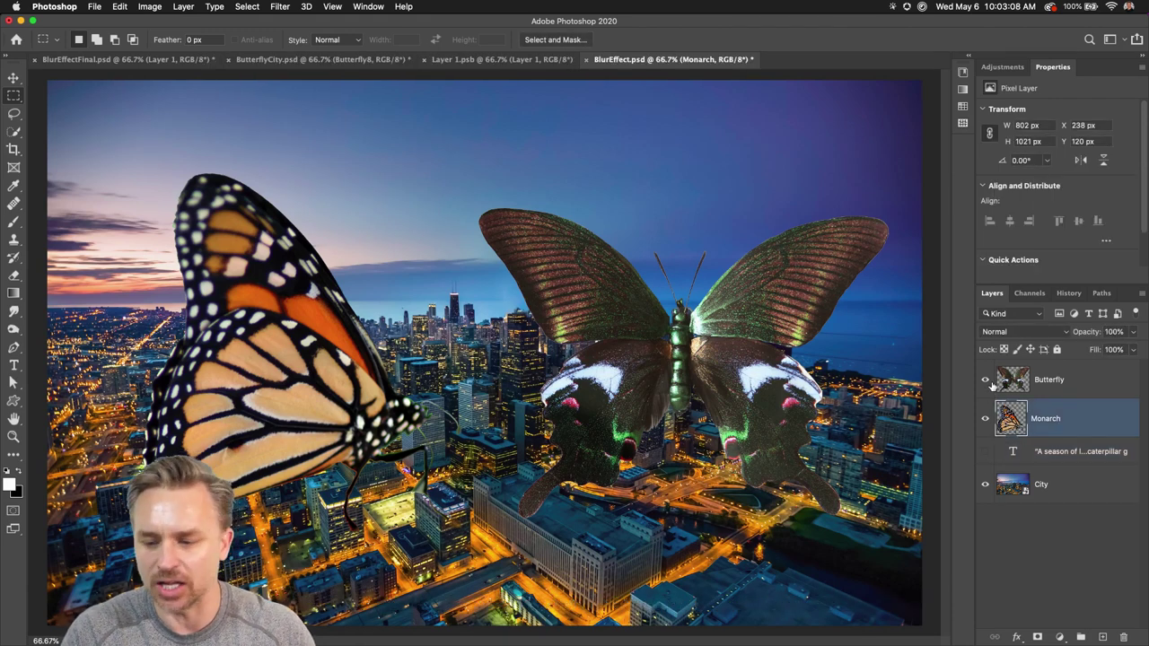
click(985, 380)
click(985, 418)
click(1062, 483)
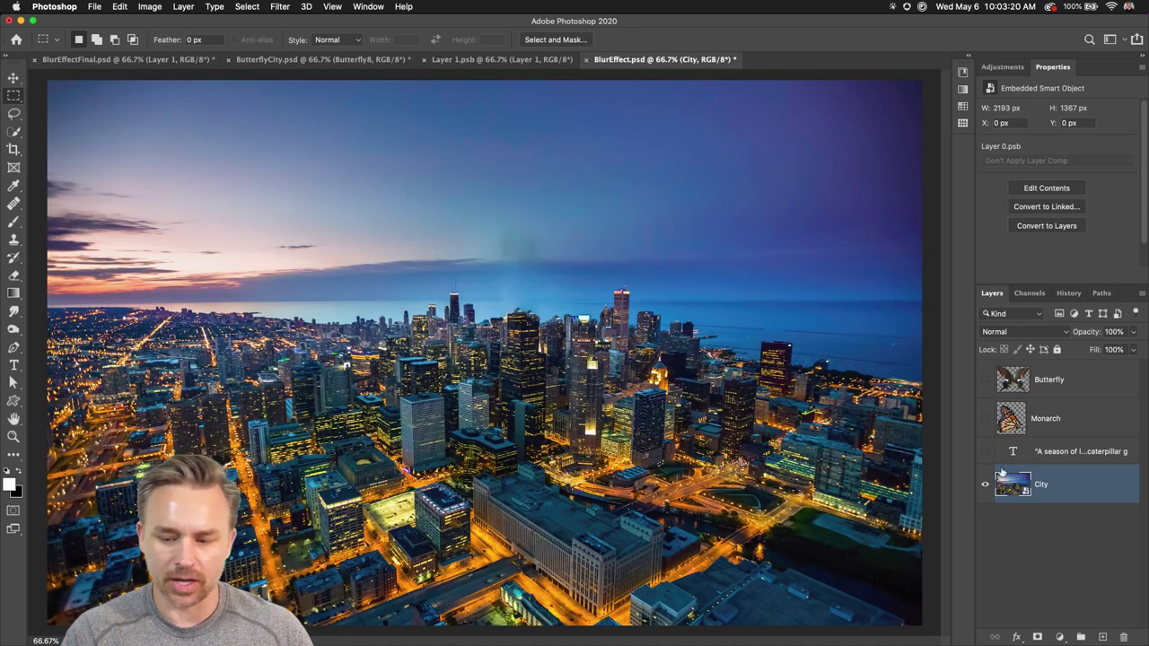
double_click(1093, 72)
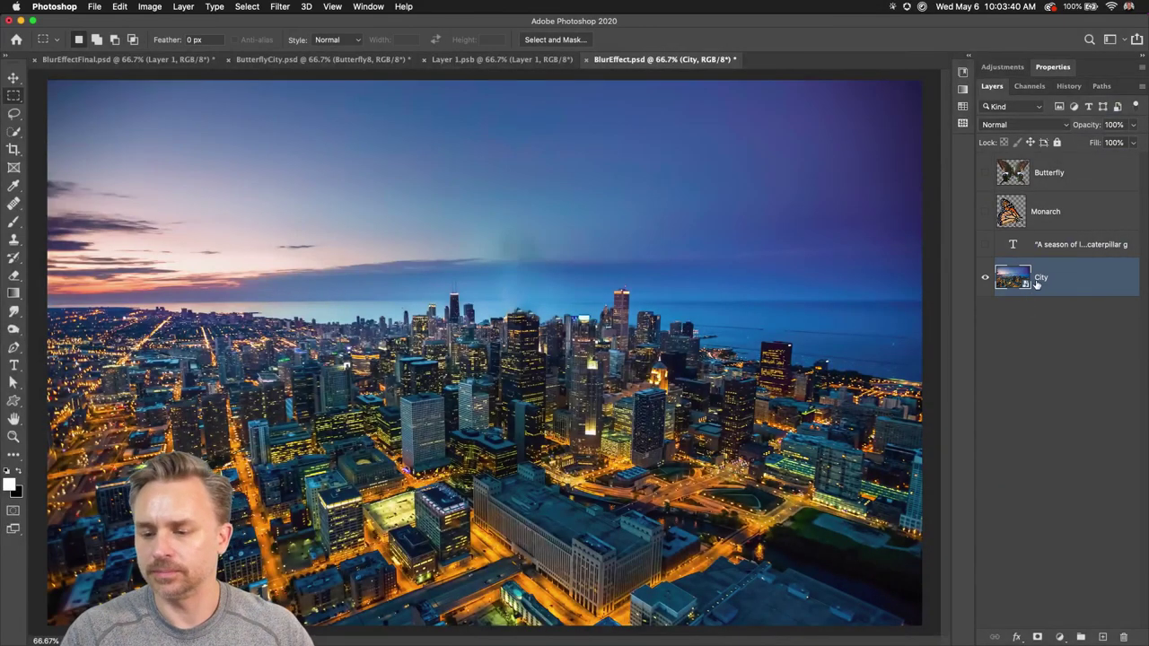
- Convert the City layer to a smart object
right_click(1032, 279)
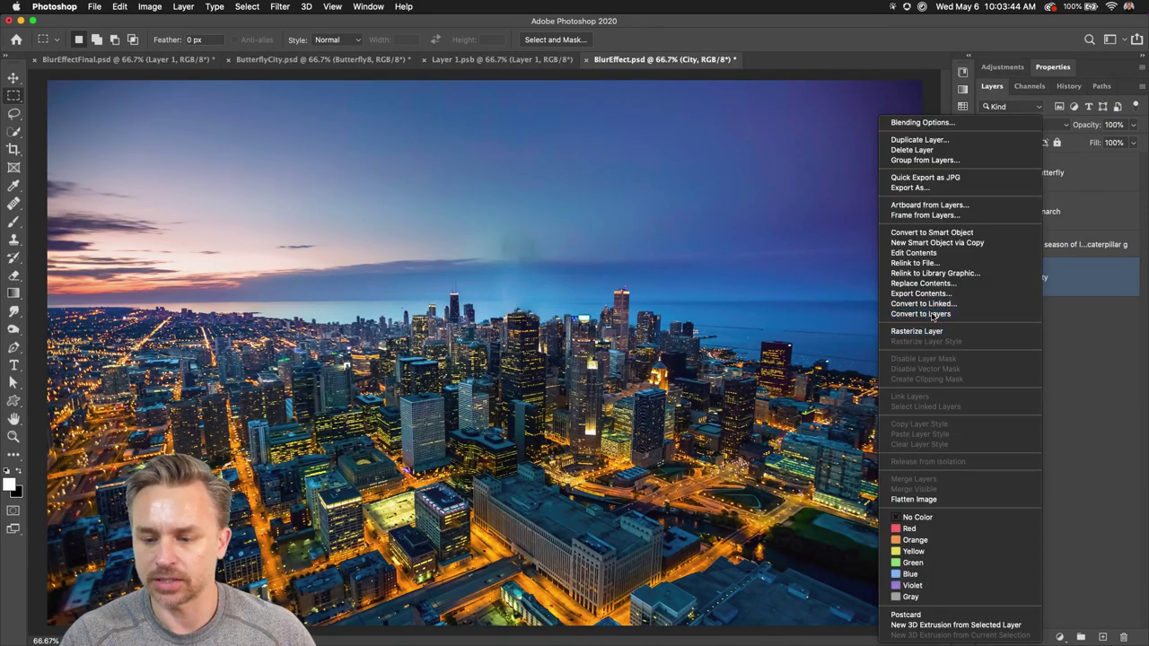
key(Escape)
right_click(1059, 277)
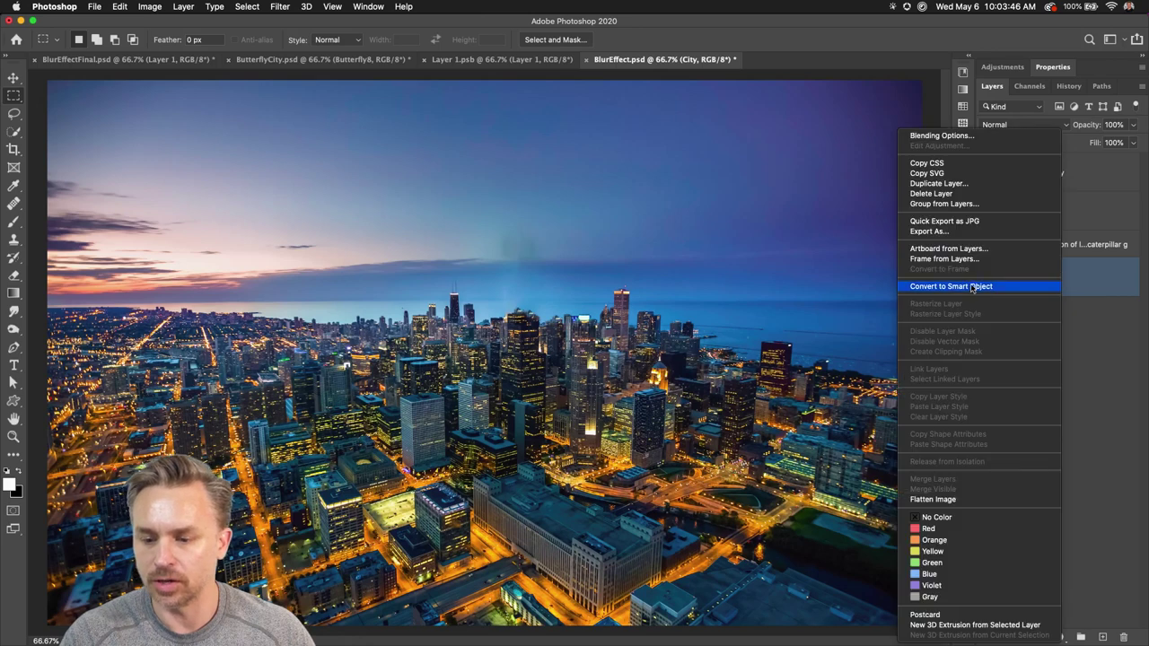
click(969, 287)
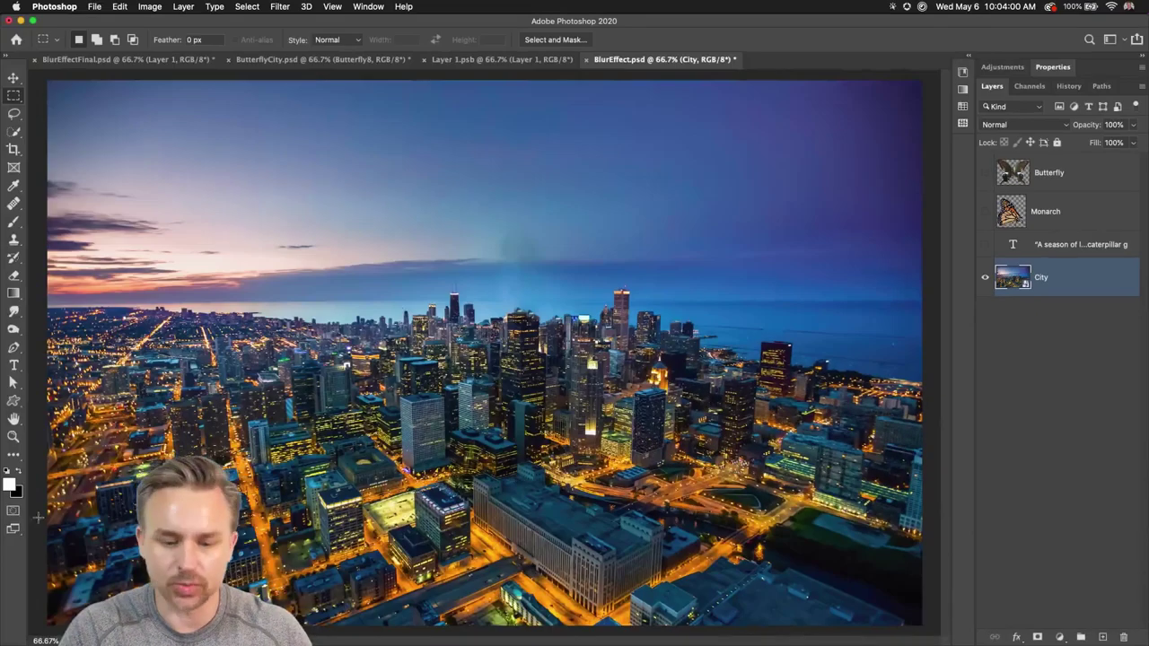
- Duplicate the City layer with Cmd+J and rename the top copy 'City Blur'
click(14, 78)
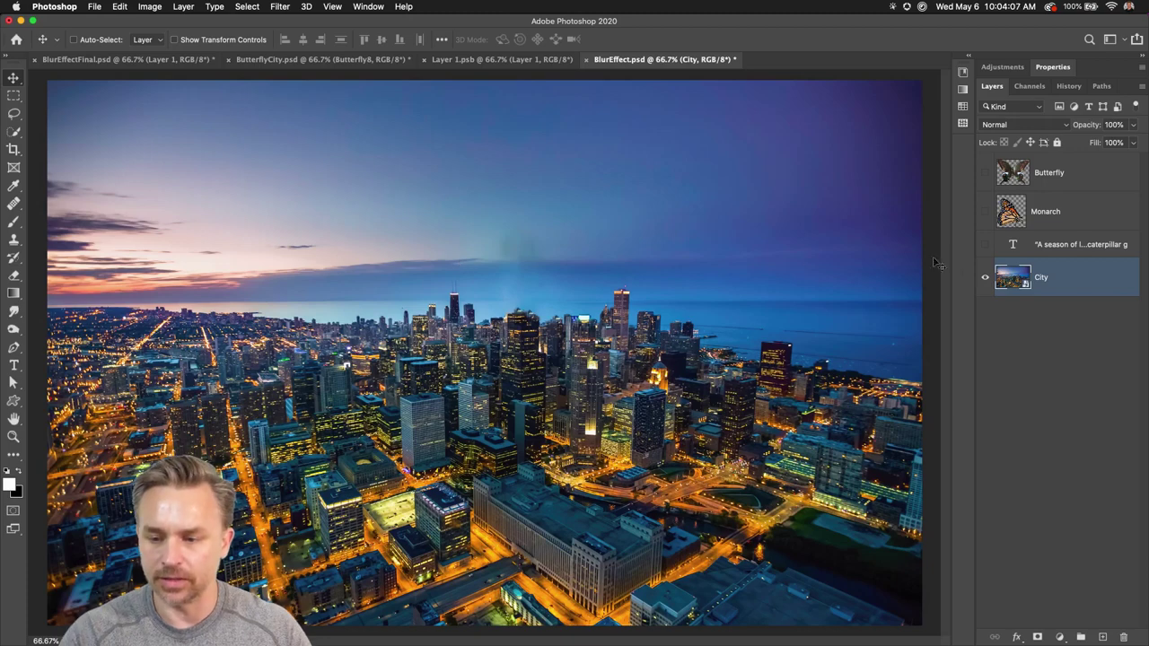
key(super)
key(super+j)
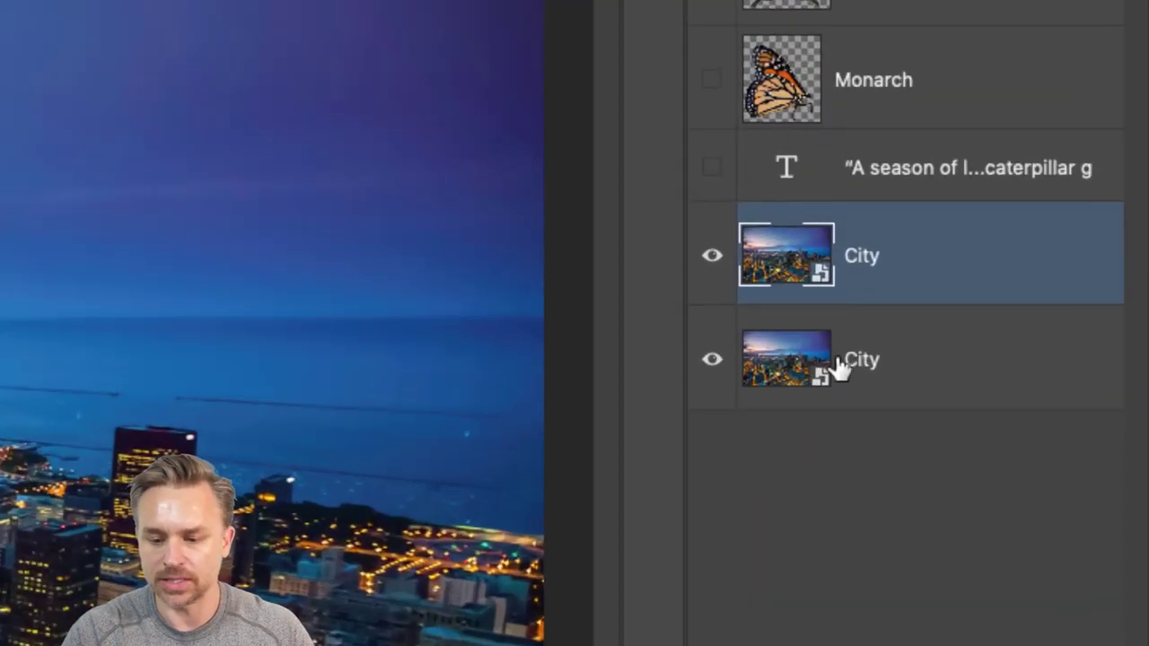
click(859, 368)
click(860, 266)
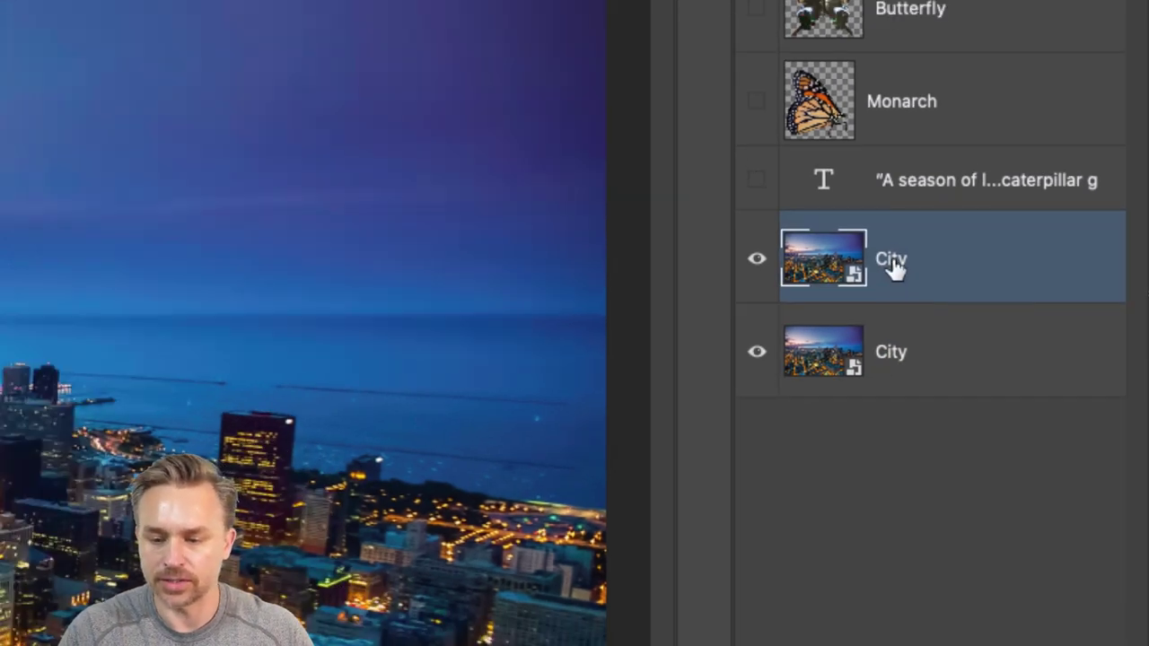
double_click(884, 257)
key(Right)
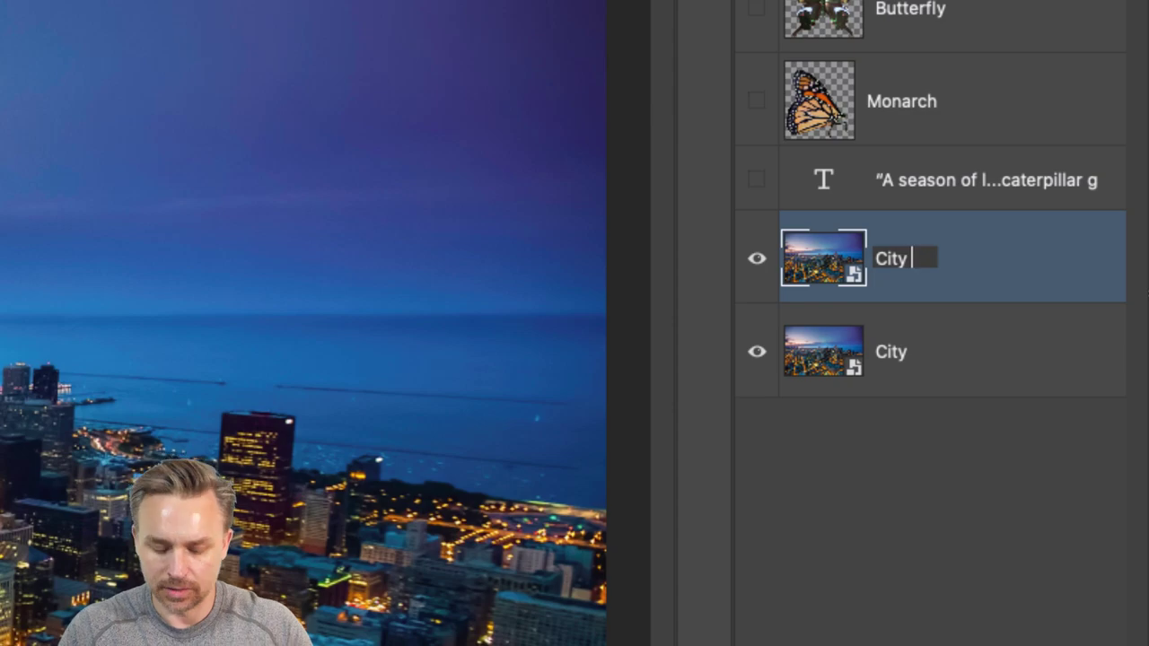
text(Blur)
key(Return)
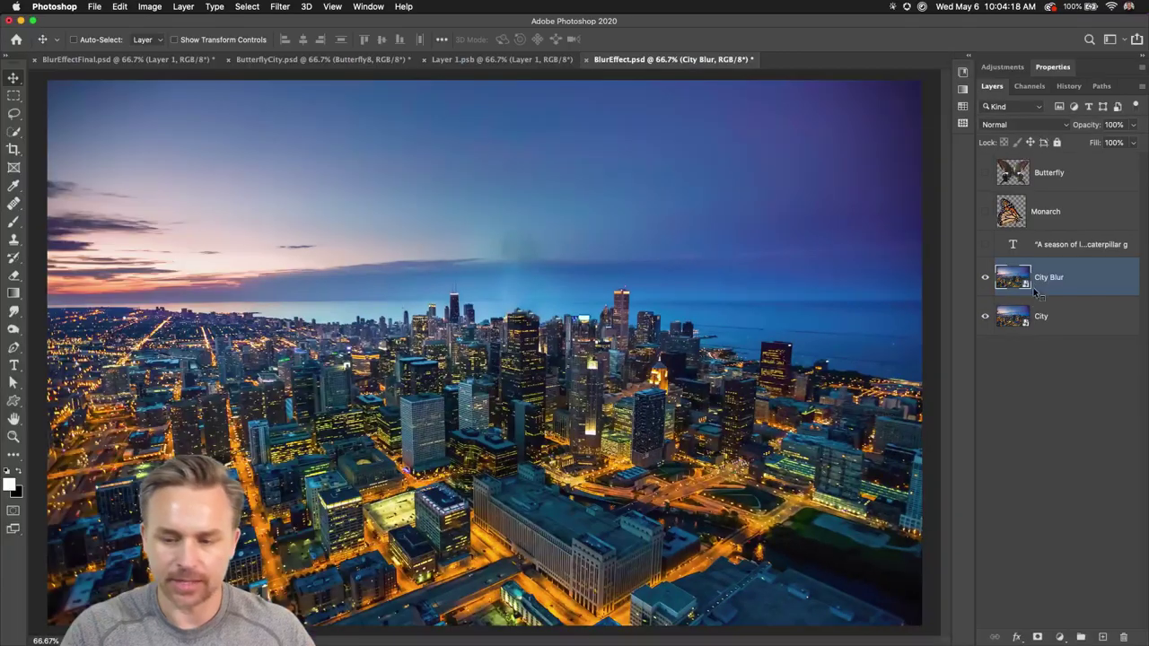
click(283, 4)
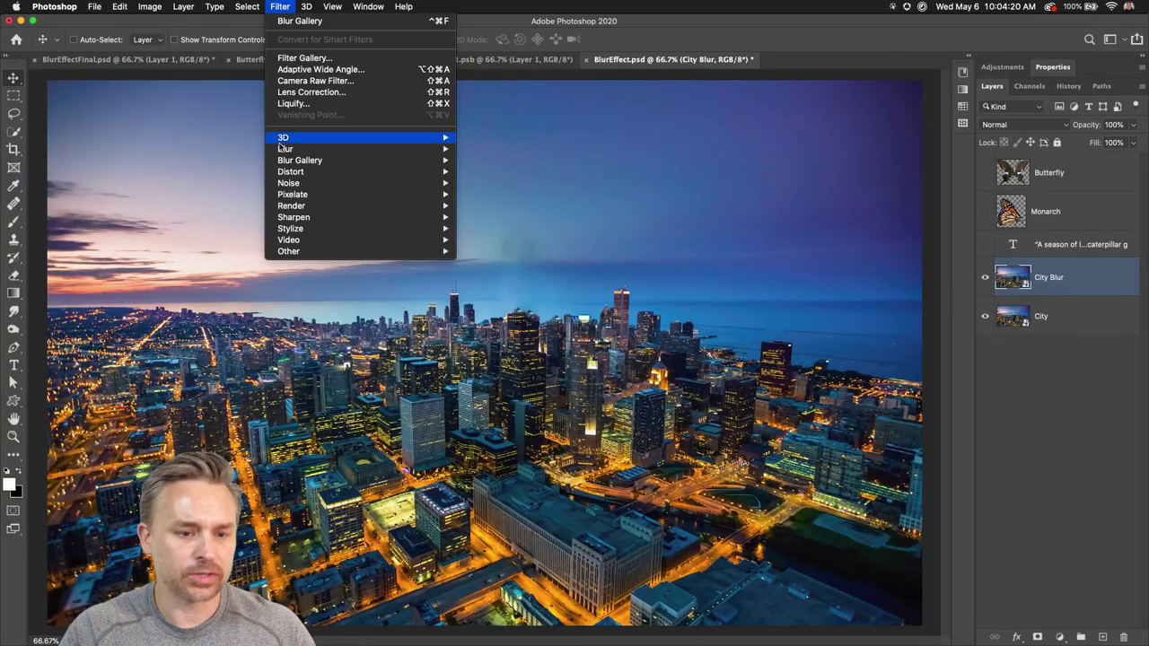
mouse_move(281, 148)
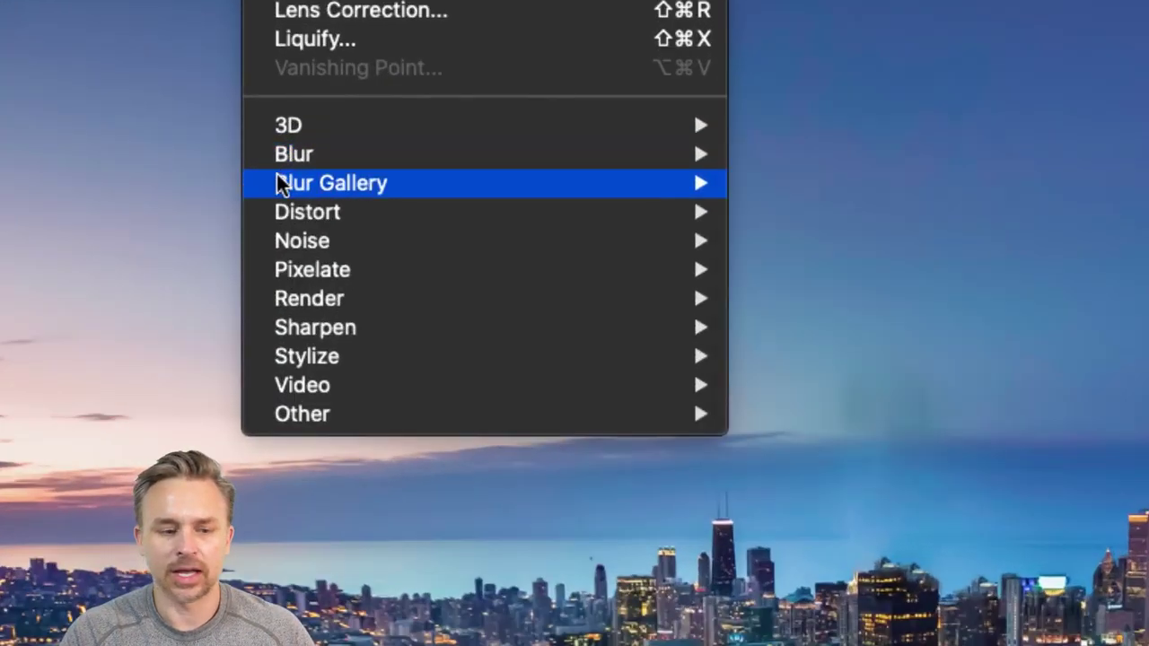
mouse_move(281, 184)
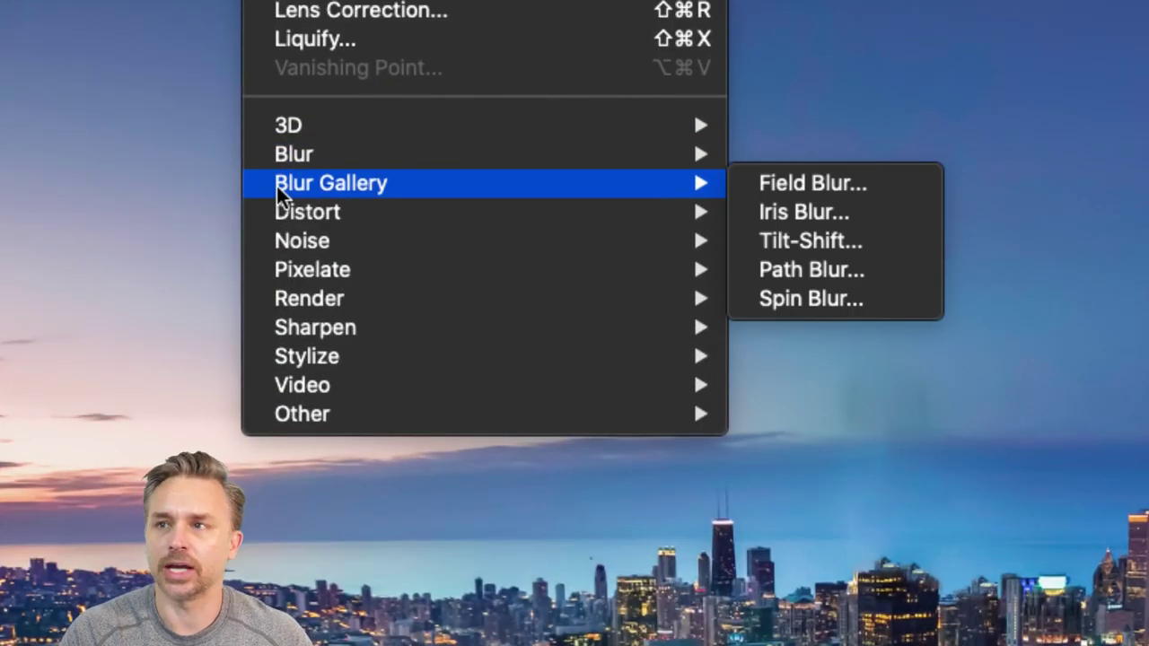
mouse_move(293, 159)
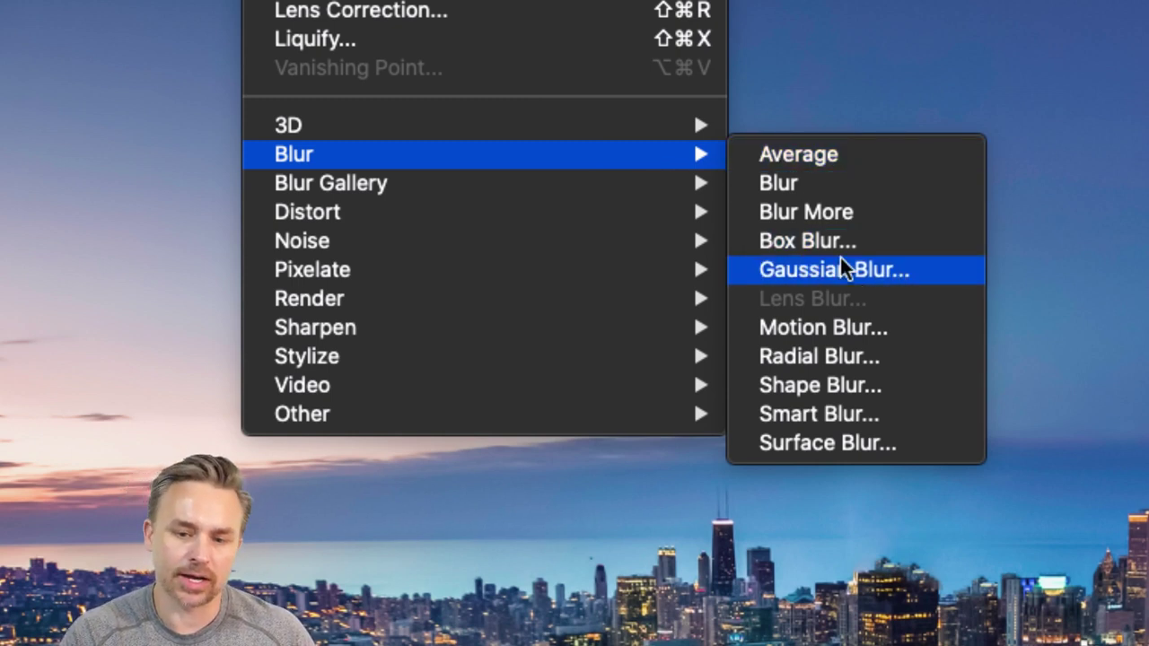
mouse_move(691, 192)
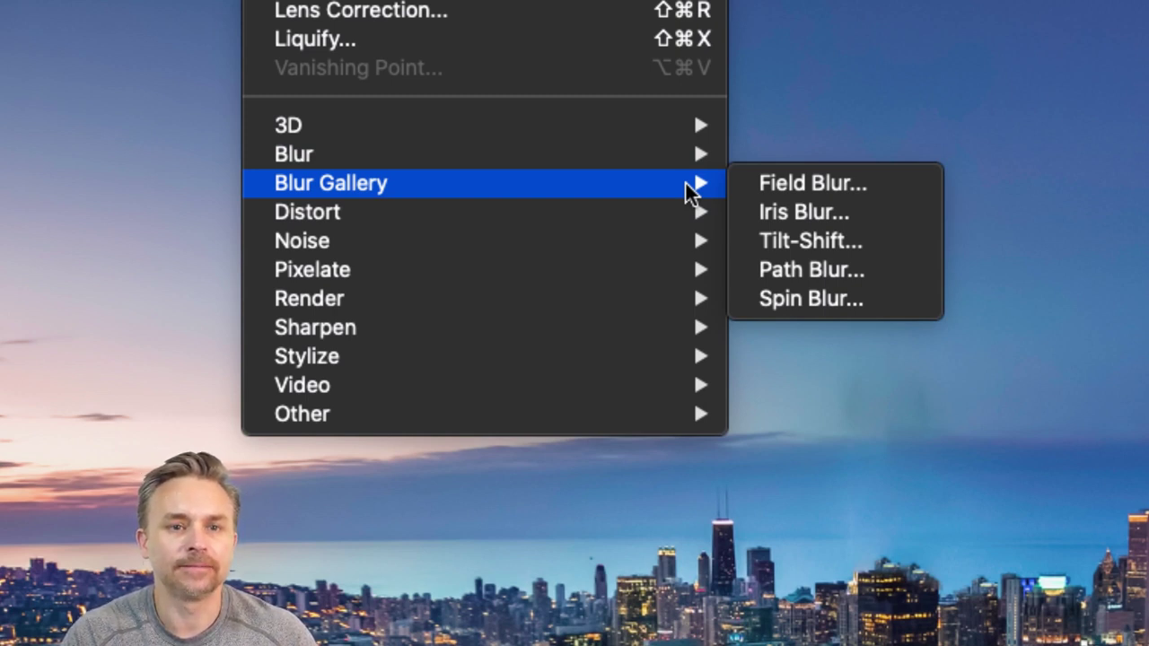
mouse_move(679, 166)
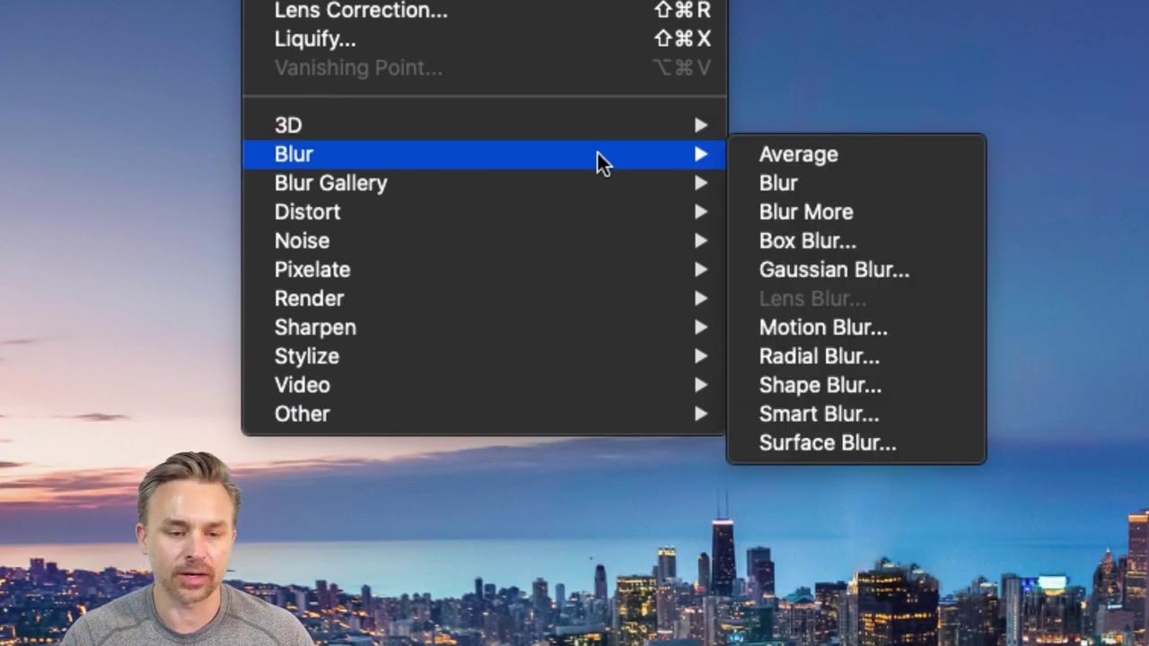
click(838, 272)
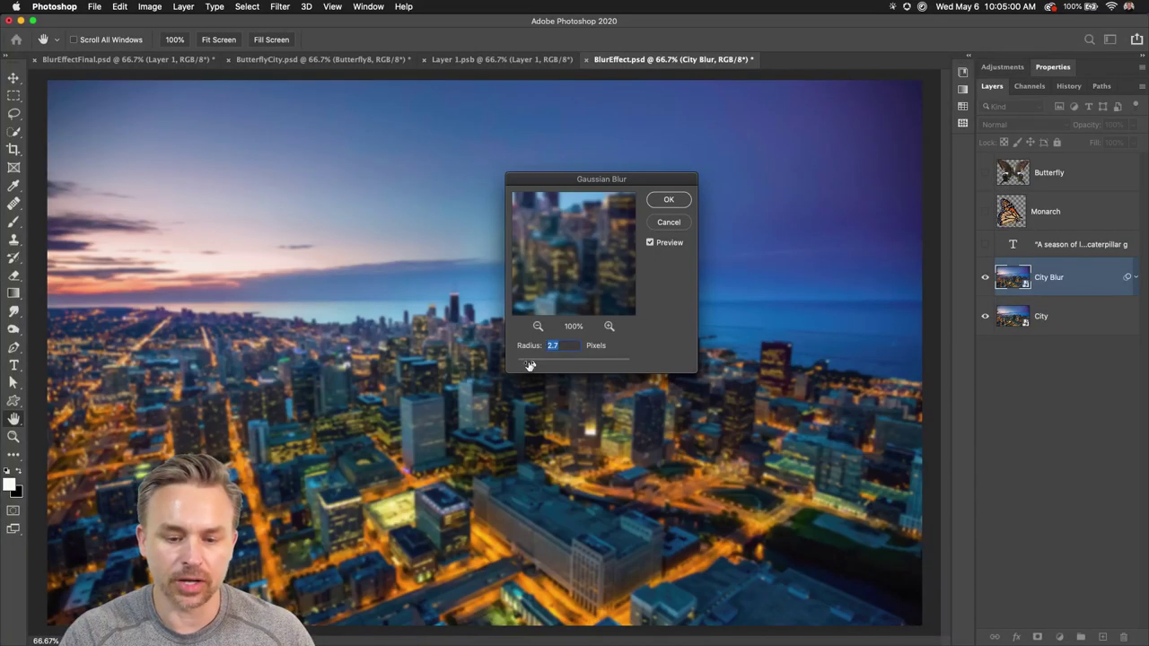
drag(531, 367, 557, 366)
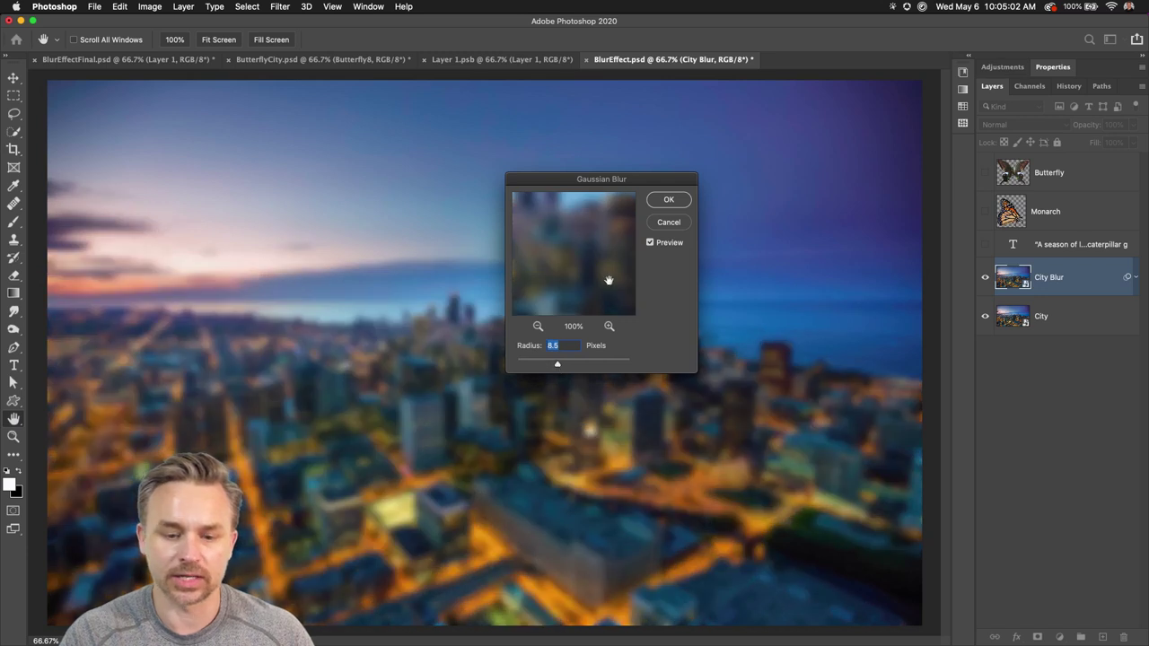
click(664, 222)
- Apply Filter > Blur Gallery > Tilt-Shift to City Blur, previewing a 15 px blur
click(280, 7)
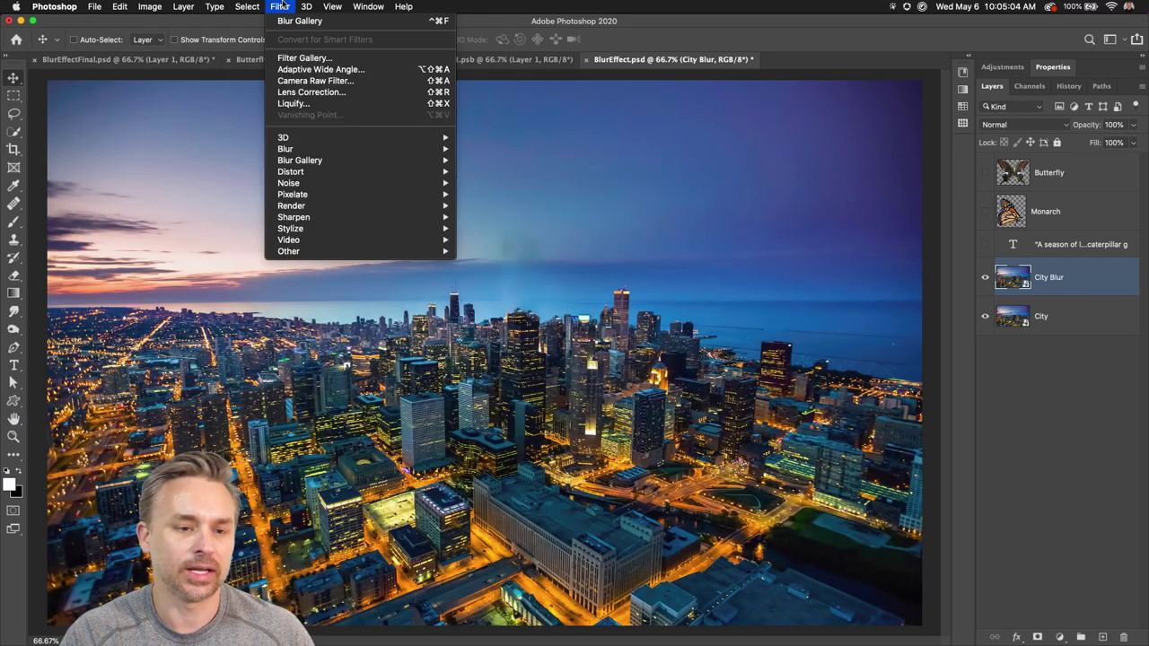
mouse_move(301, 160)
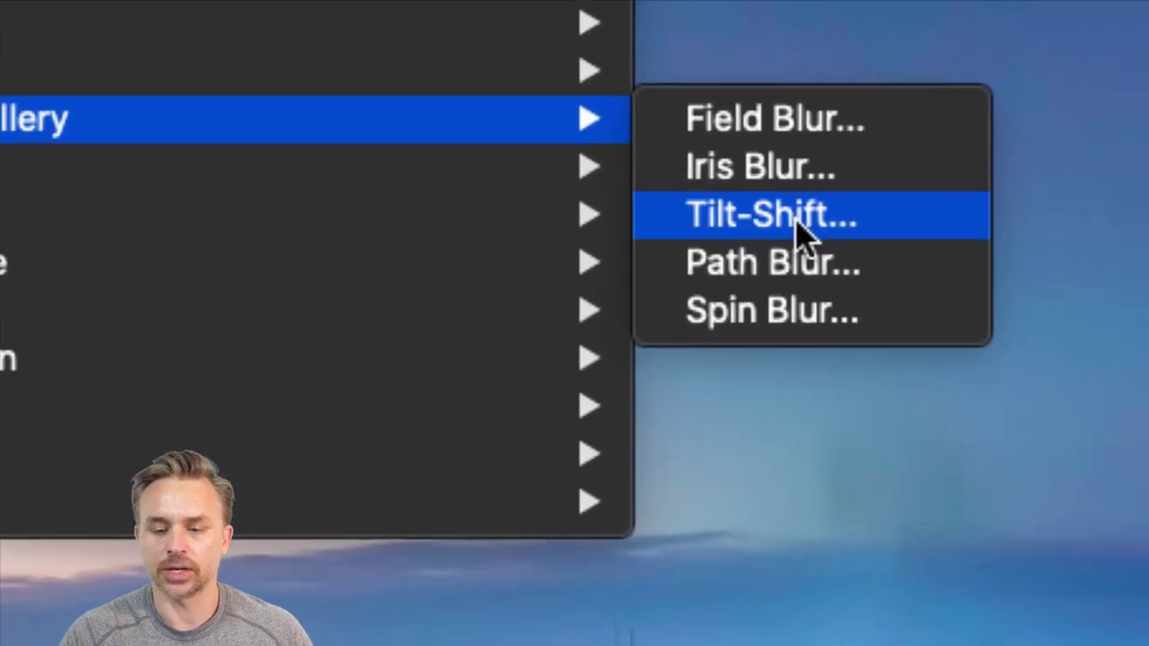
click(796, 220)
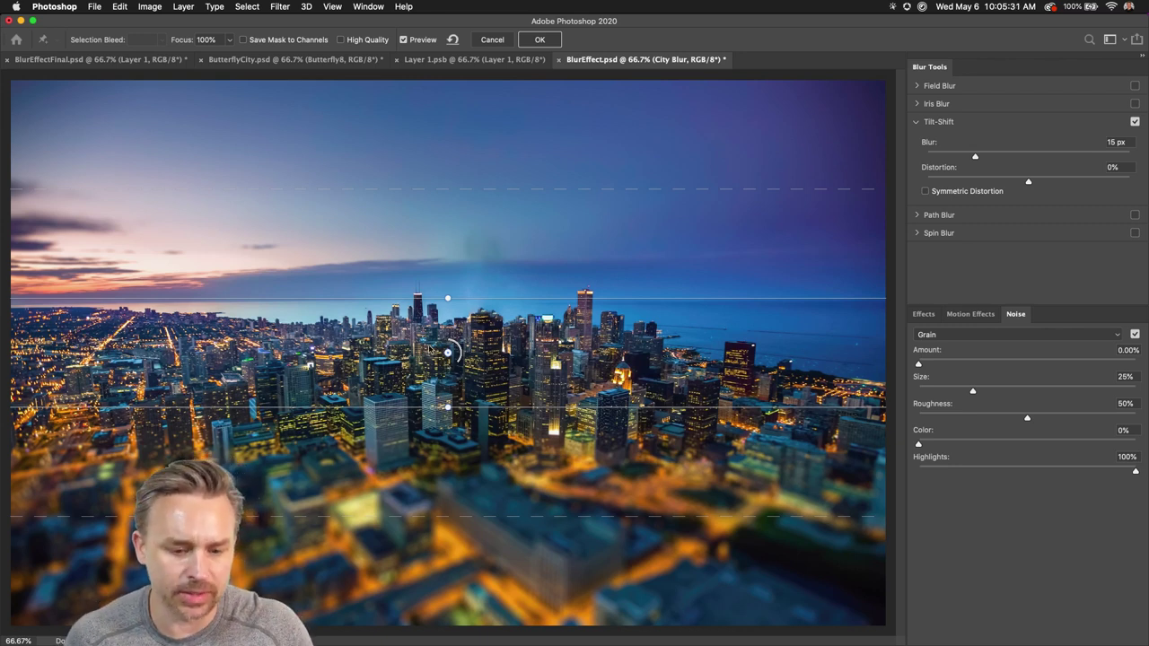
- Move the sharp band lower across downtown and adjust the blur, trying 31 px then easing it down
drag(447, 352, 435, 381)
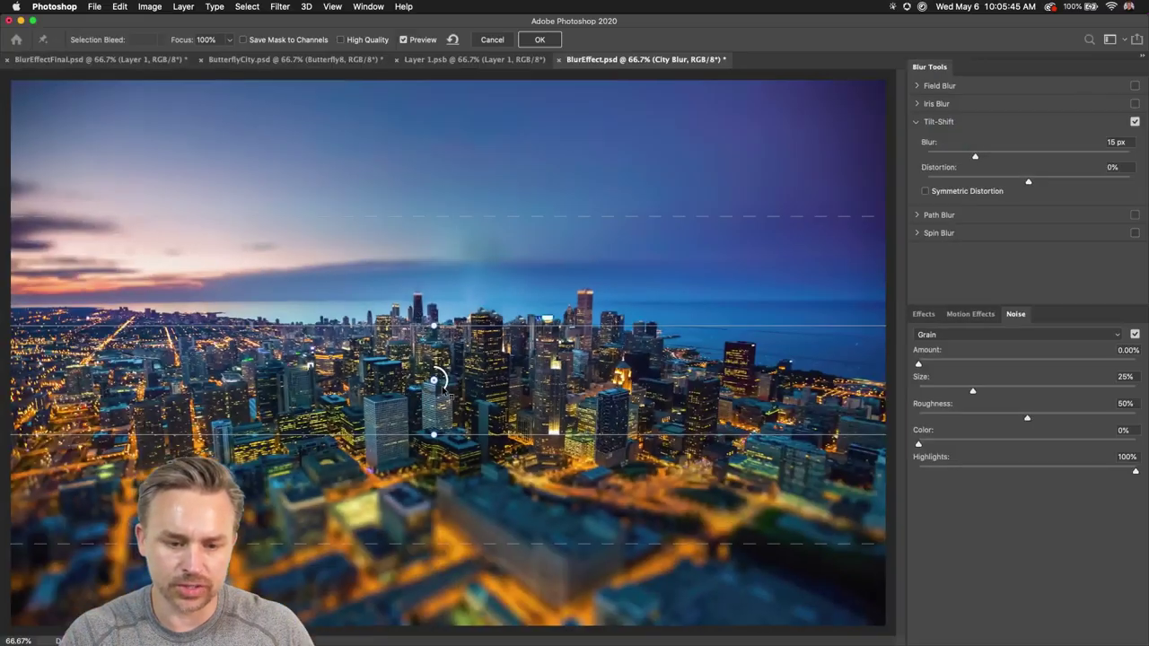
drag(438, 395, 419, 385)
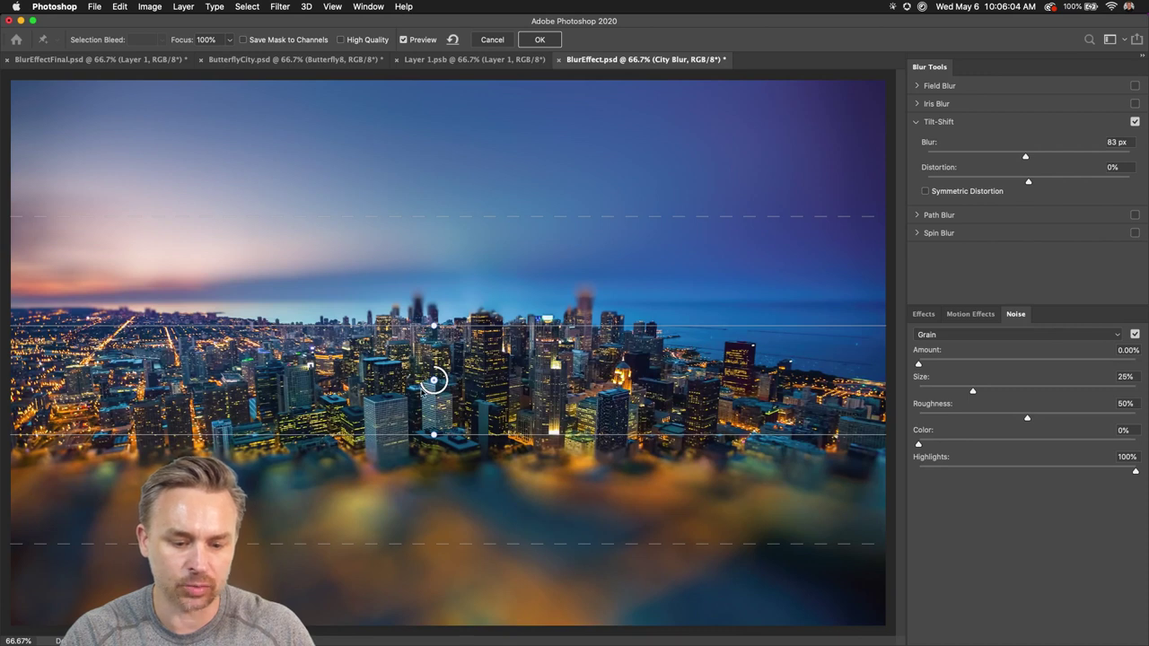
drag(422, 388, 449, 422)
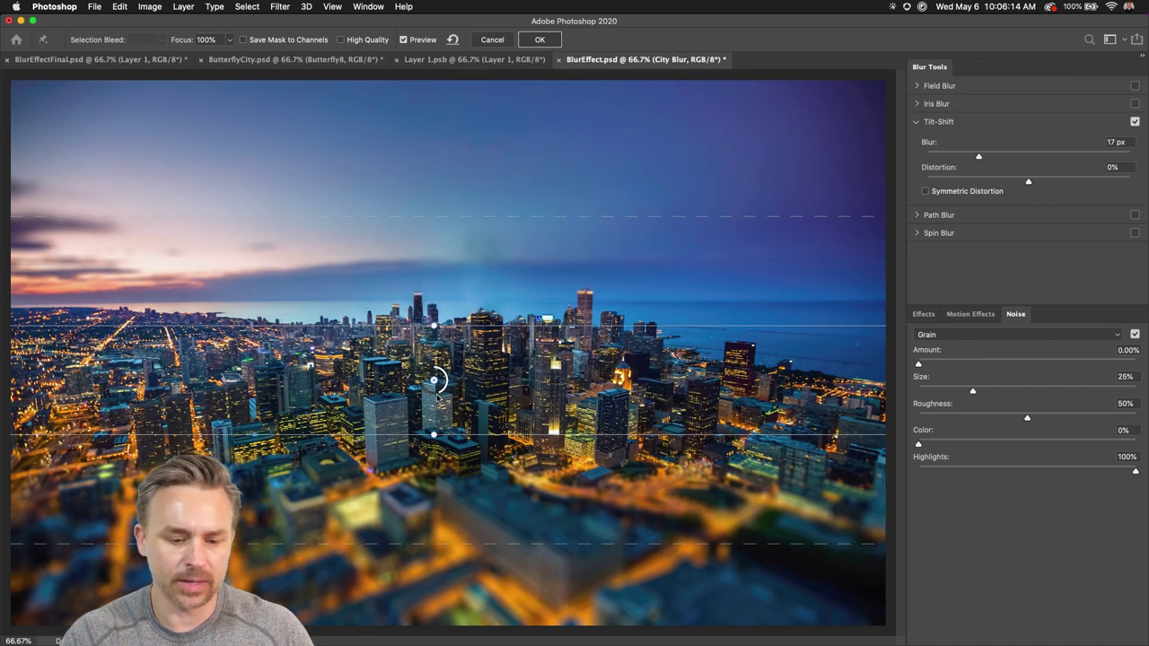
- Set the tilt-shift blur to 19 px and pull both falloff lines lower
drag(438, 398, 436, 401)
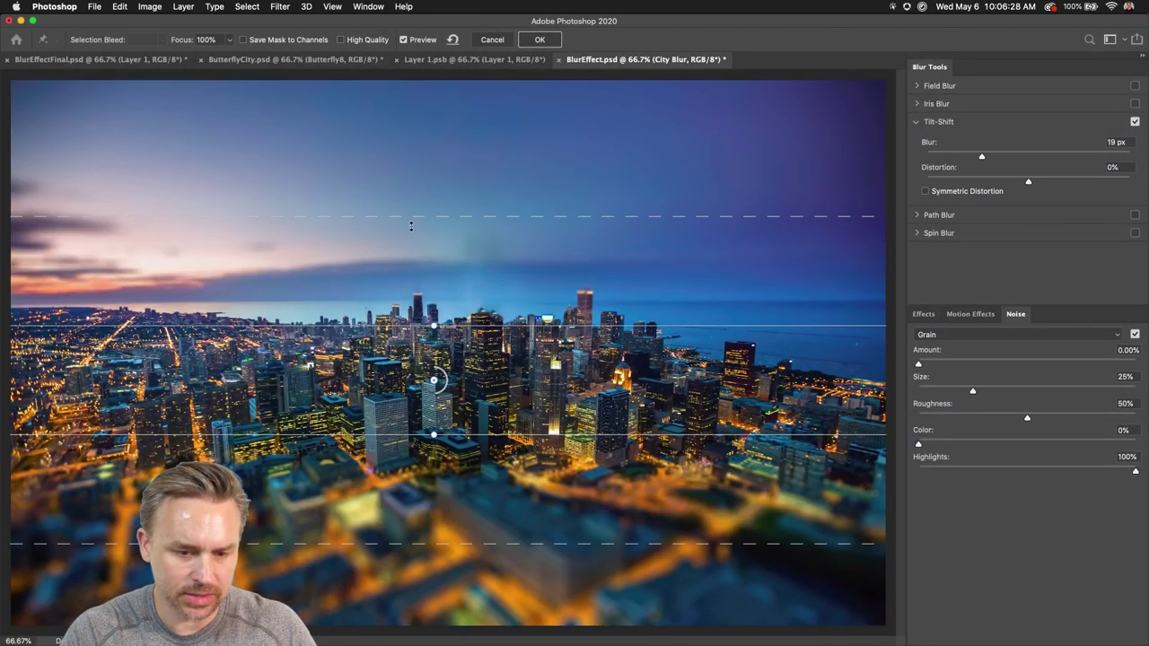
drag(429, 215, 434, 344)
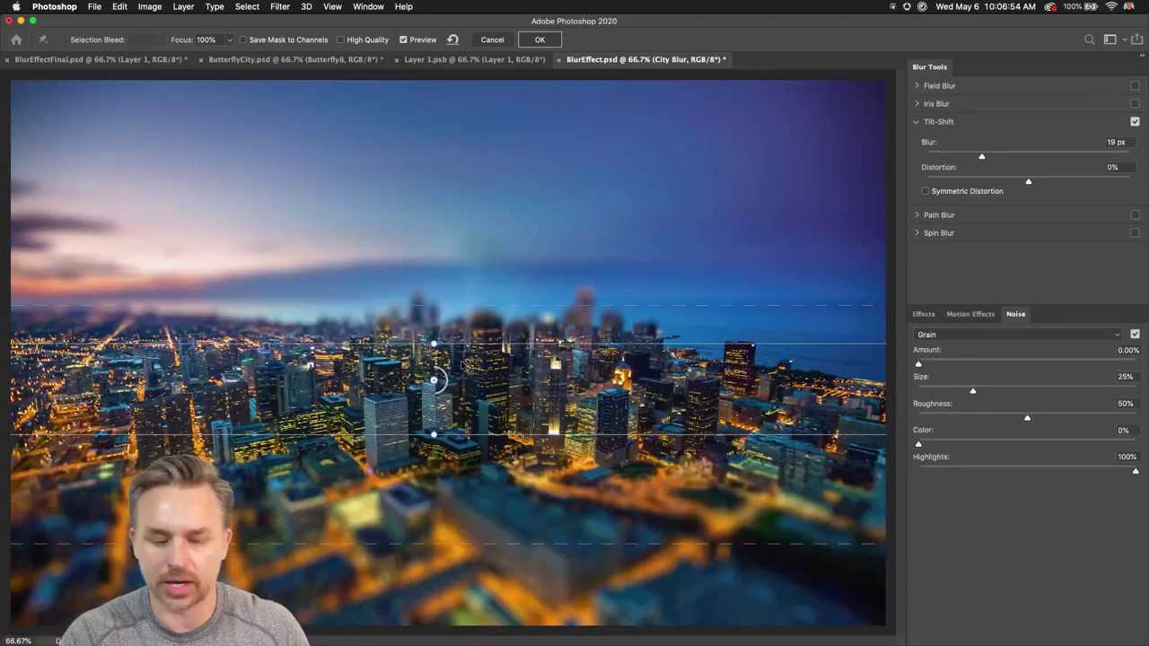
drag(407, 571, 409, 620)
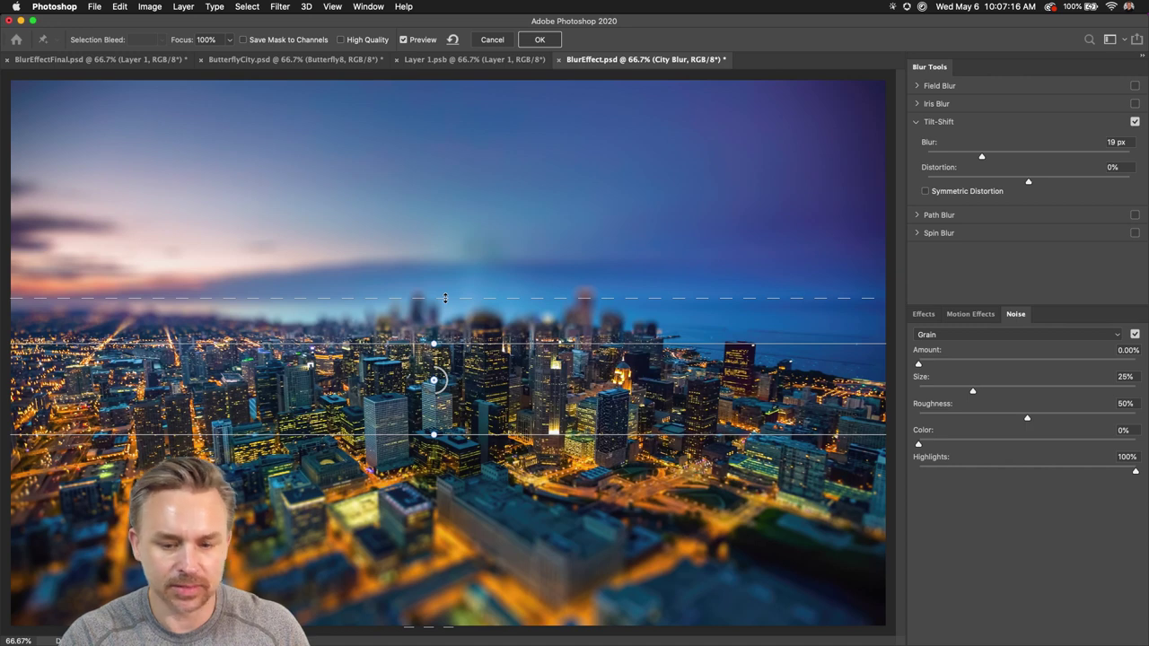
- Commit the tilt-shift blur and expand City Blur to show its Blur Gallery smart filter
click(530, 43)
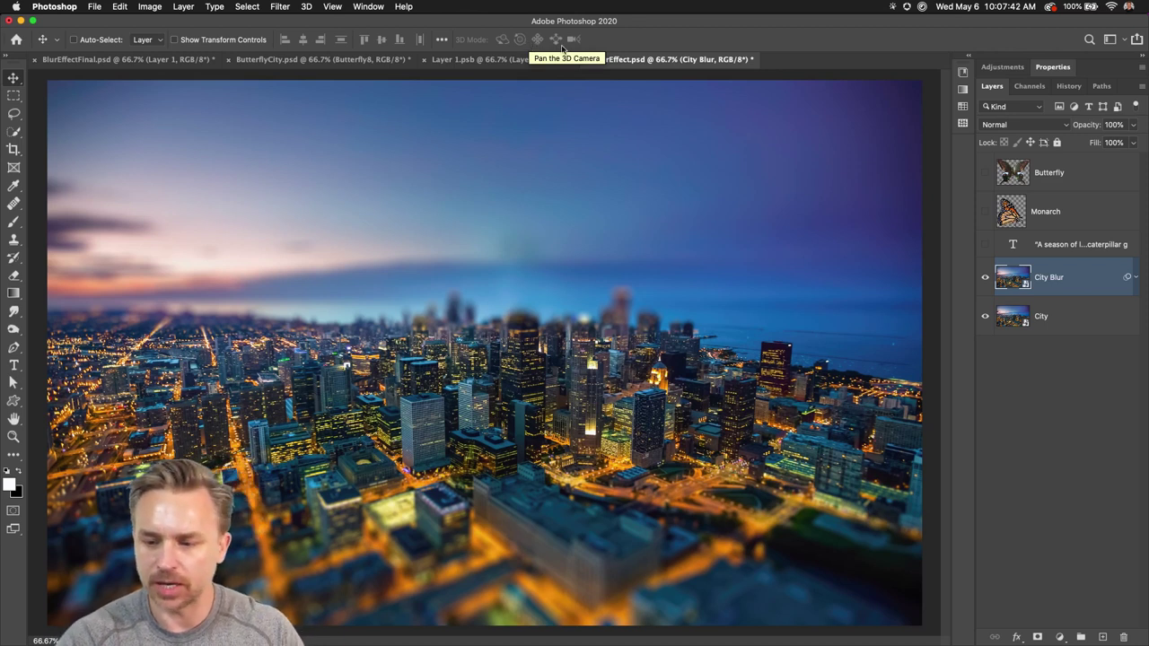
click(1076, 321)
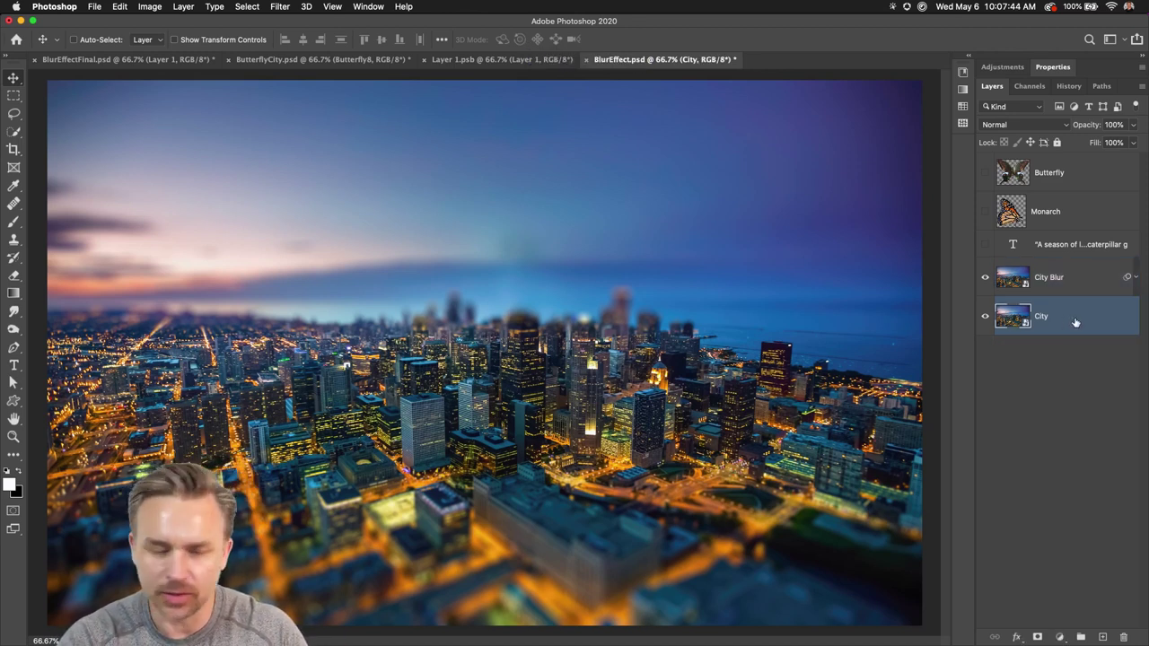
click(1136, 279)
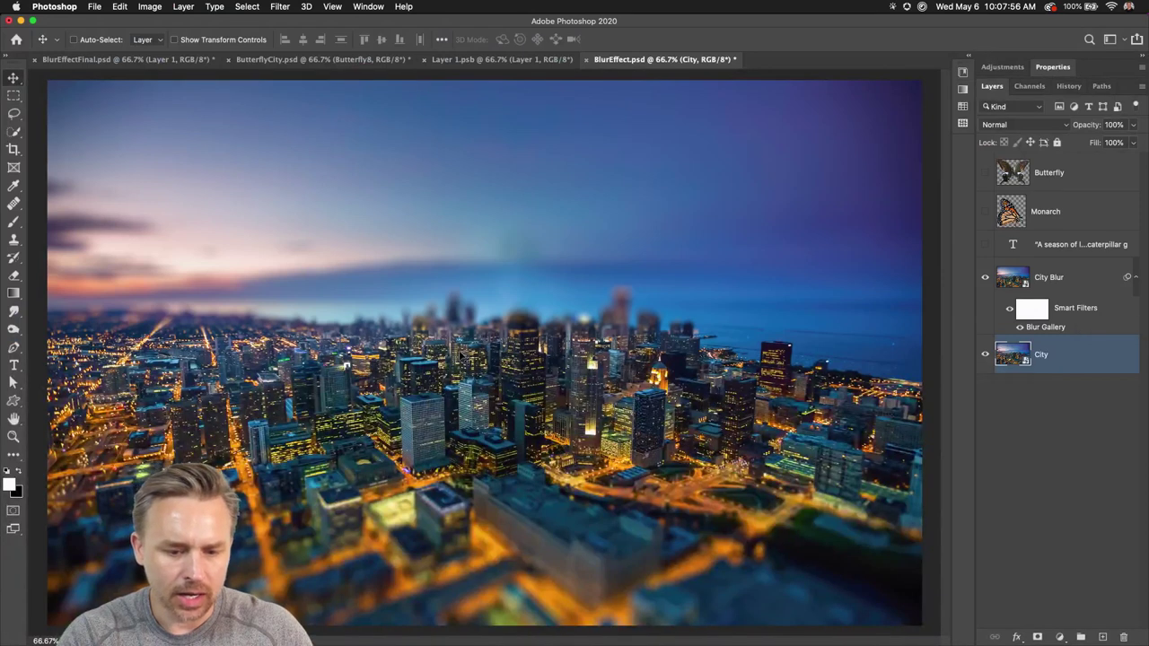
click(1037, 277)
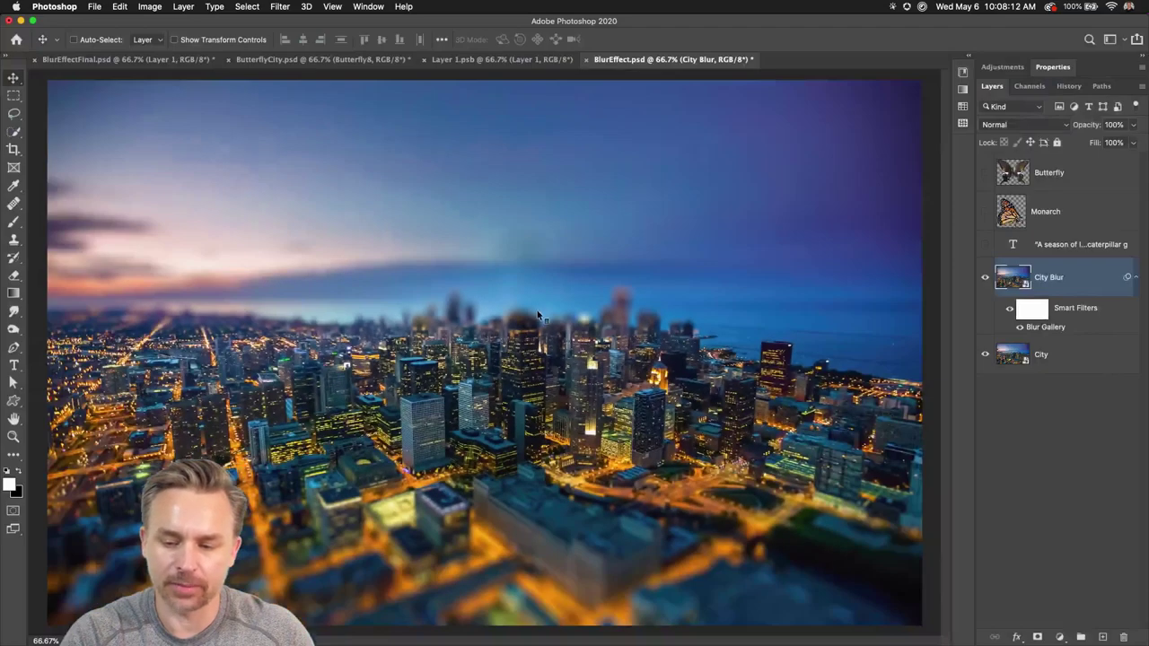
- Switch between the City Blur layer image and its smart filter mask, ending with the mask targeted
click(1033, 311)
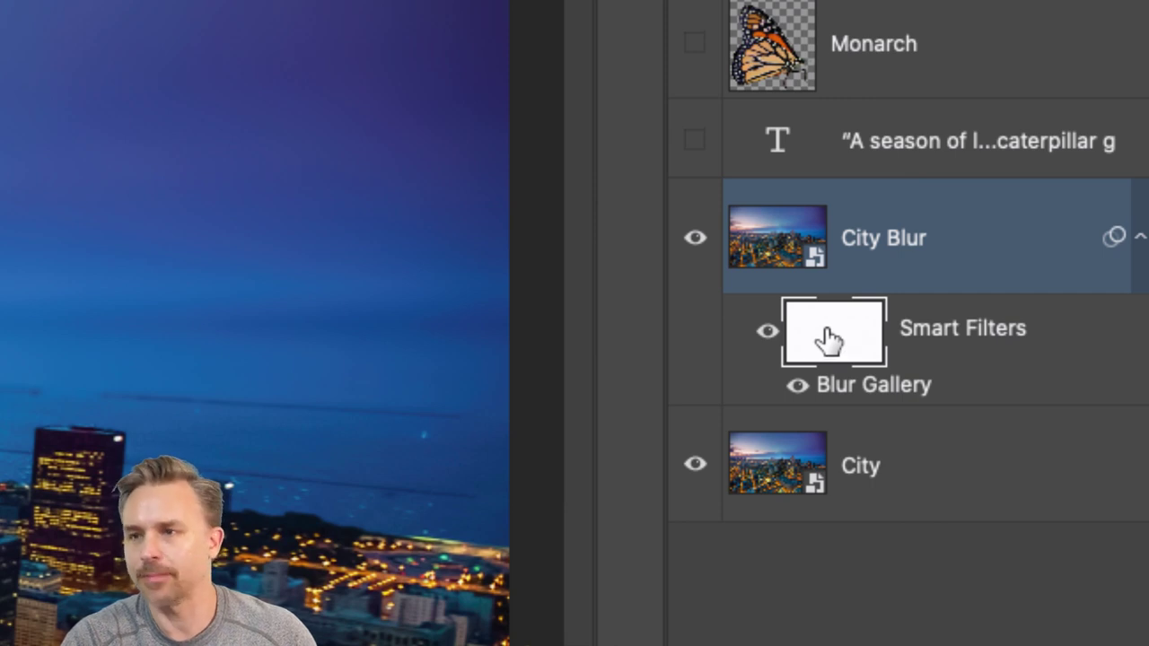
click(778, 257)
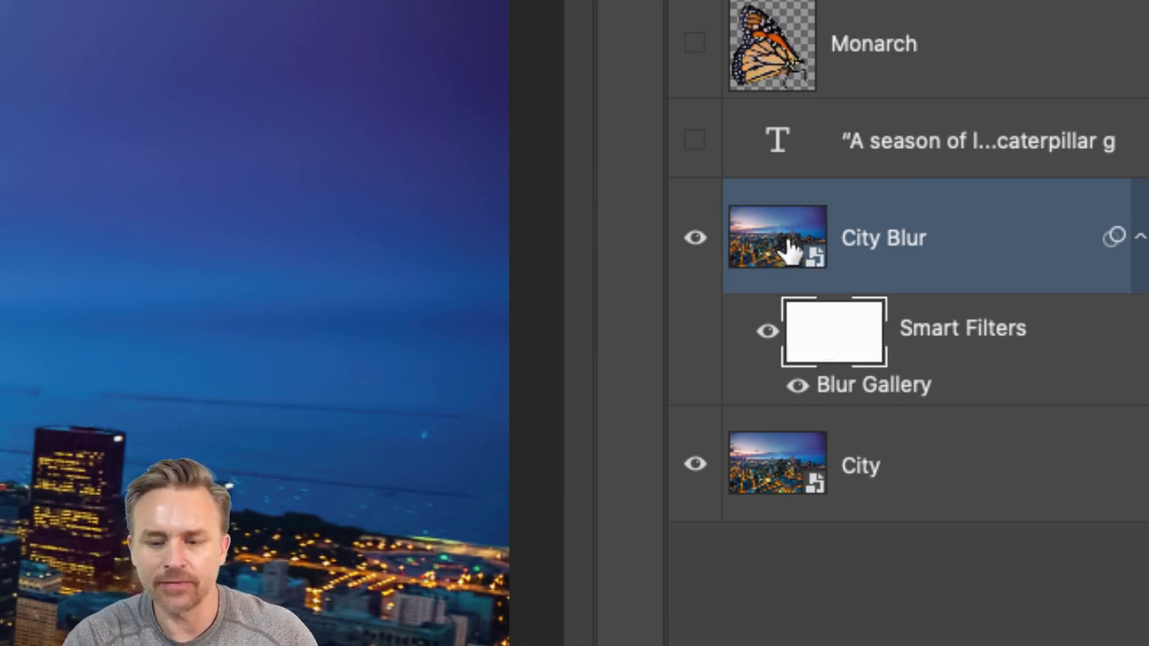
click(818, 329)
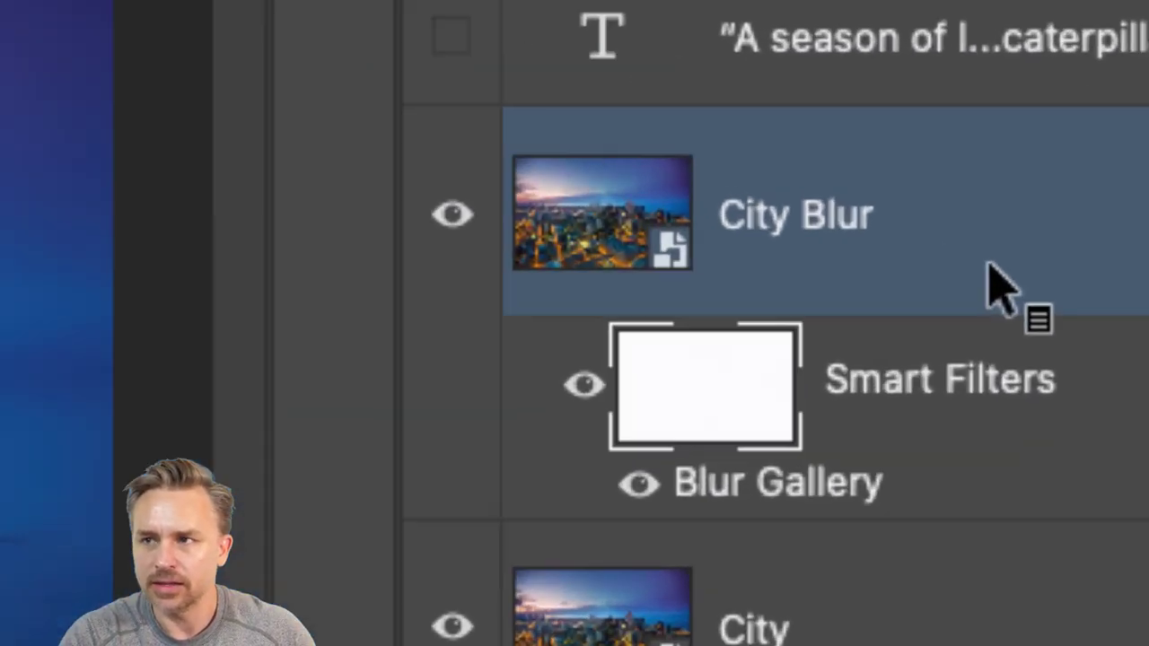
click(570, 235)
click(662, 415)
click(574, 273)
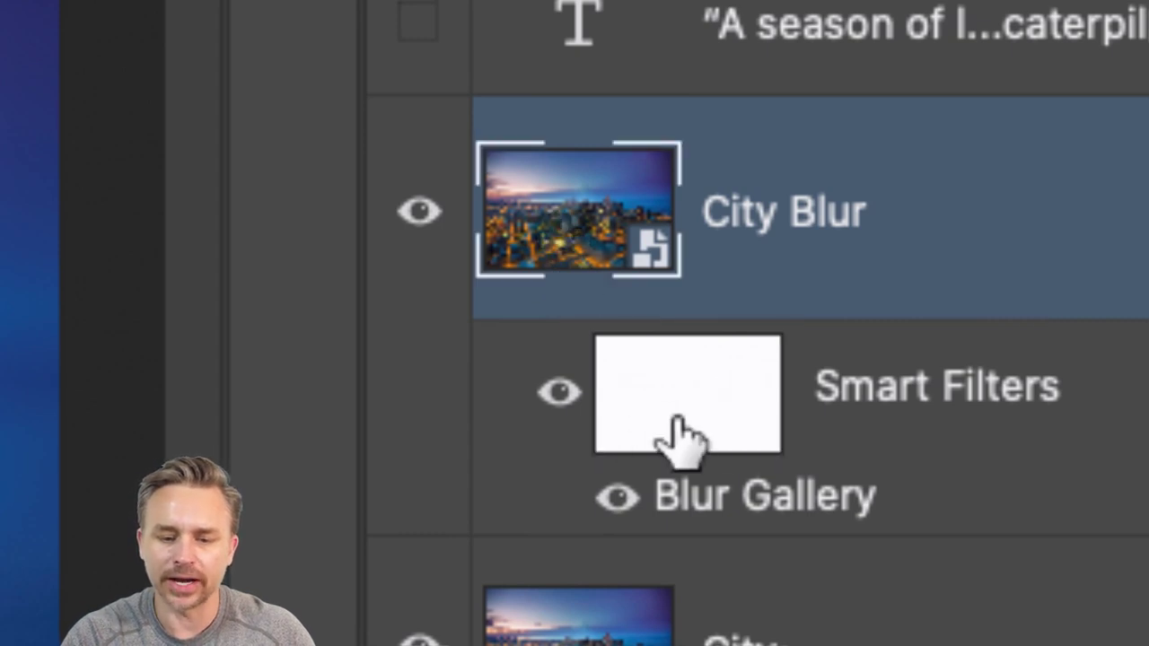
click(682, 431)
click(601, 245)
click(664, 406)
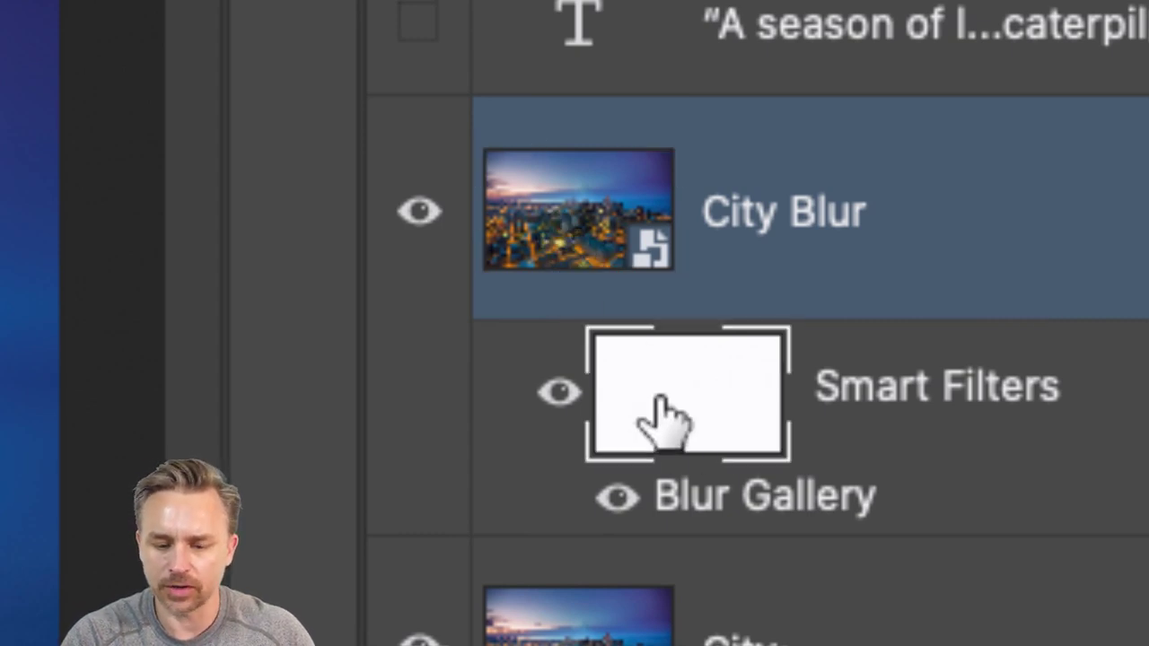
click(512, 241)
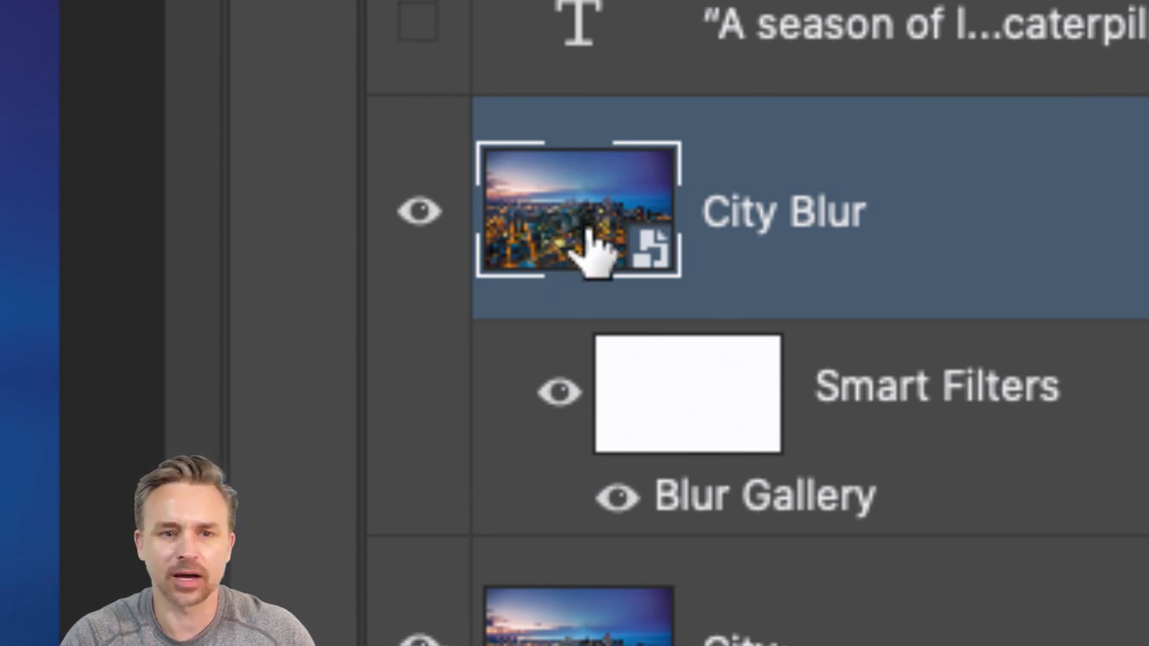
click(657, 402)
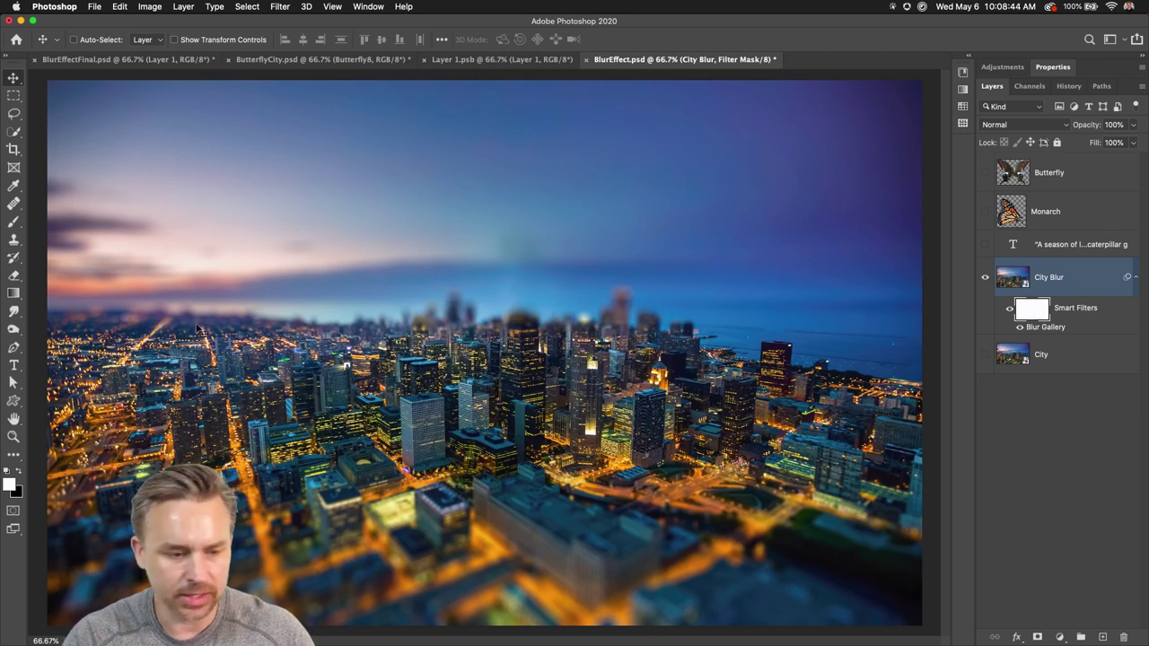
- Pick the Brush tool at size 45 with black as the painting colour
key(b)
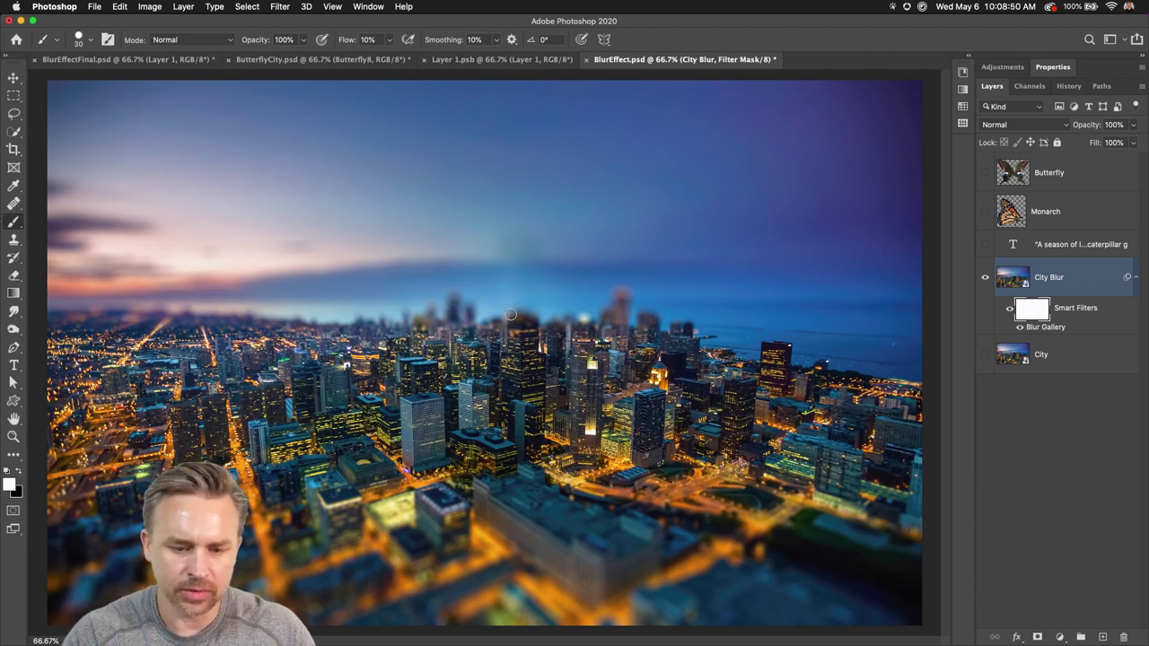
key(bracketright)
key(bracketright)
key(bracketright)
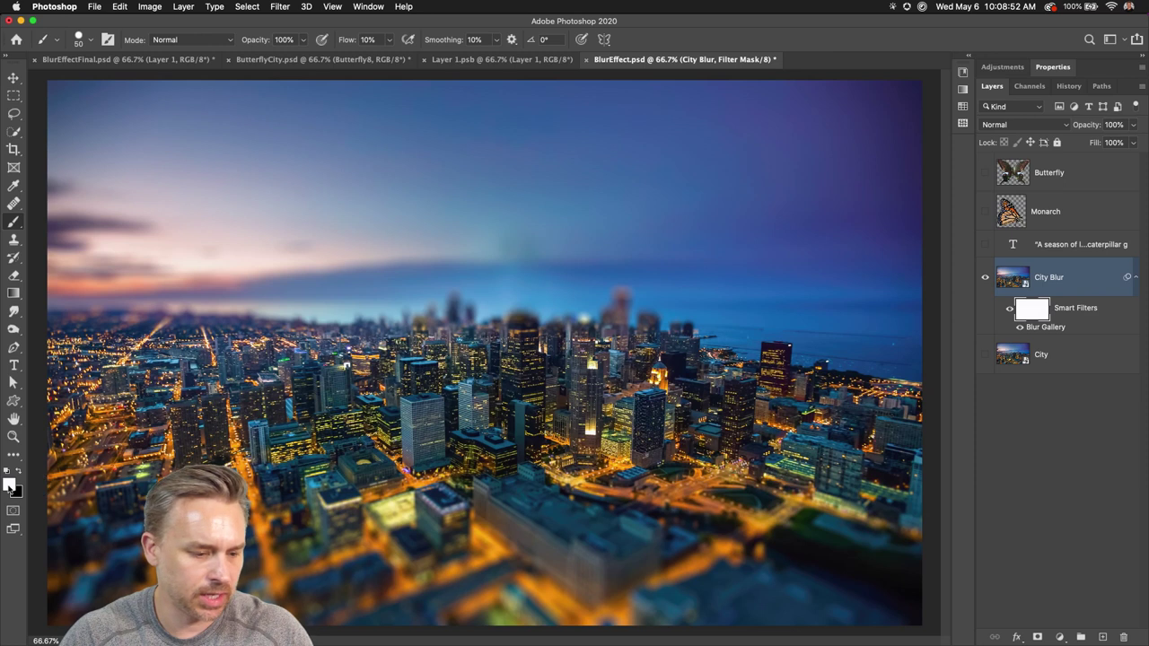
click(17, 473)
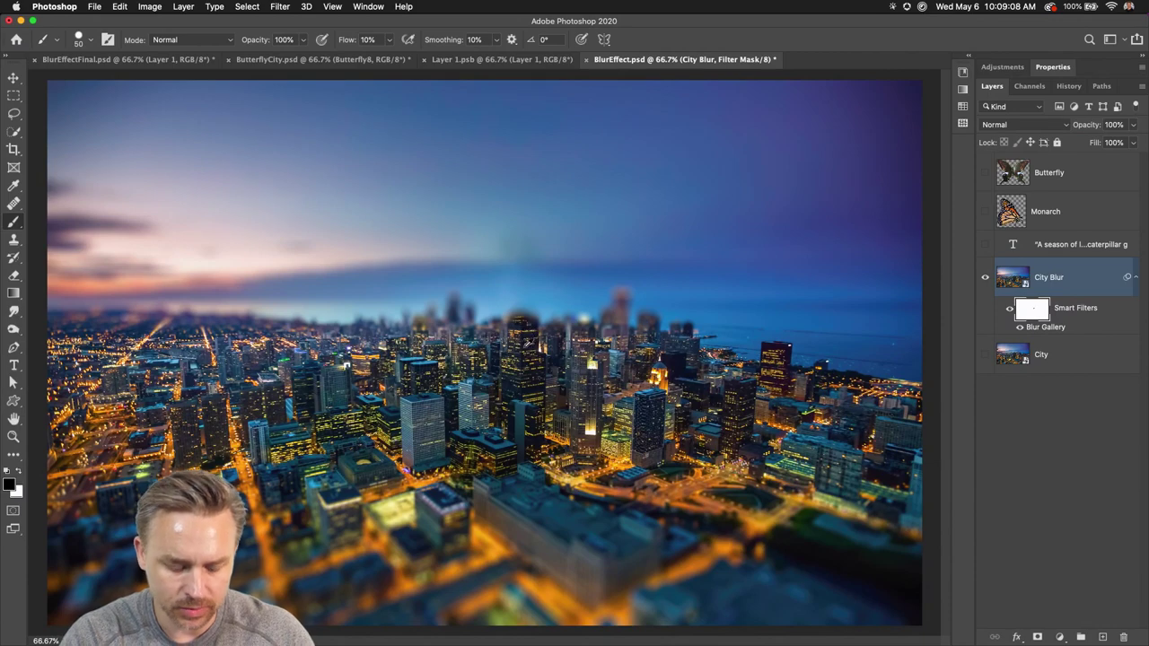
- Zoom in and paint the tall skyscraper's top and the thin spire sharp on the filter mask
scroll(520, 335, up, 3)
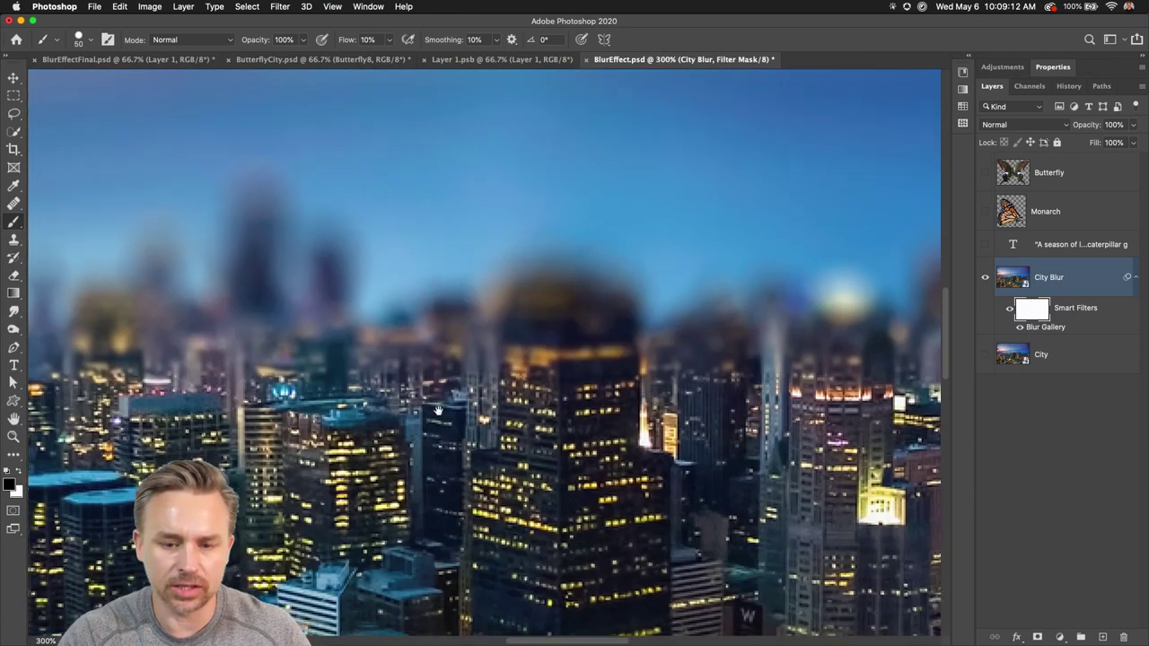
mouse_move(438, 411)
mouse_down()
mouse_move(323, 449)
mouse_move(388, 440)
mouse_up()
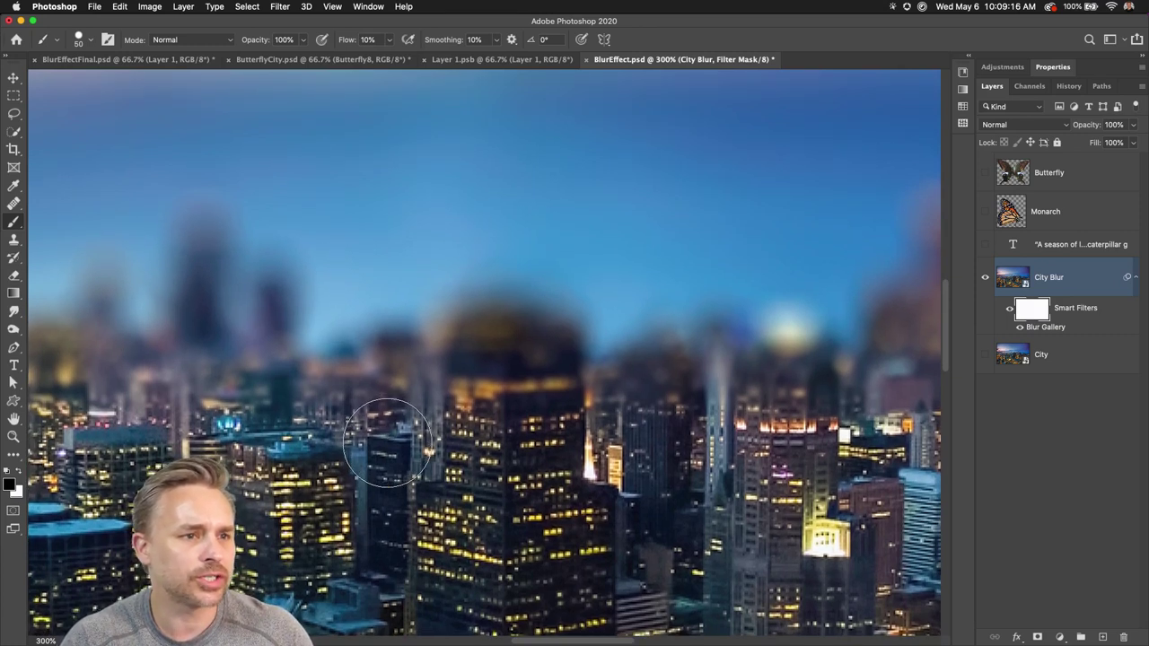
key(bracketleft)
key(bracketleft)
key(bracketleft)
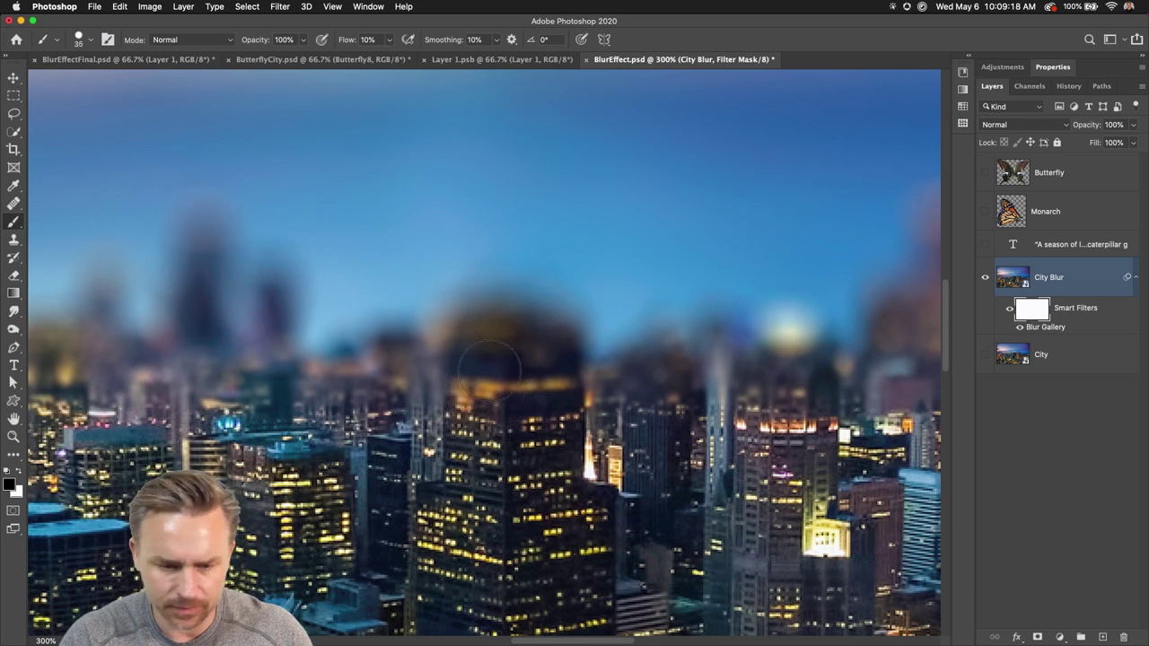
mouse_move(489, 388)
mouse_down()
mouse_move(511, 371)
mouse_move(525, 415)
mouse_move(539, 366)
mouse_move(564, 406)
mouse_move(563, 363)
mouse_move(568, 378)
mouse_move(528, 383)
mouse_move(558, 326)
mouse_move(550, 376)
mouse_move(555, 340)
mouse_move(565, 357)
mouse_move(570, 348)
mouse_move(485, 335)
mouse_move(440, 473)
mouse_move(480, 377)
mouse_move(460, 339)
mouse_move(498, 330)
mouse_move(454, 394)
mouse_move(457, 415)
mouse_move(463, 327)
mouse_move(520, 332)
mouse_move(473, 319)
mouse_move(529, 322)
mouse_move(569, 343)
mouse_move(545, 321)
mouse_move(564, 323)
mouse_move(575, 347)
mouse_move(565, 438)
mouse_up()
key(bracketleft)
key(bracketleft)
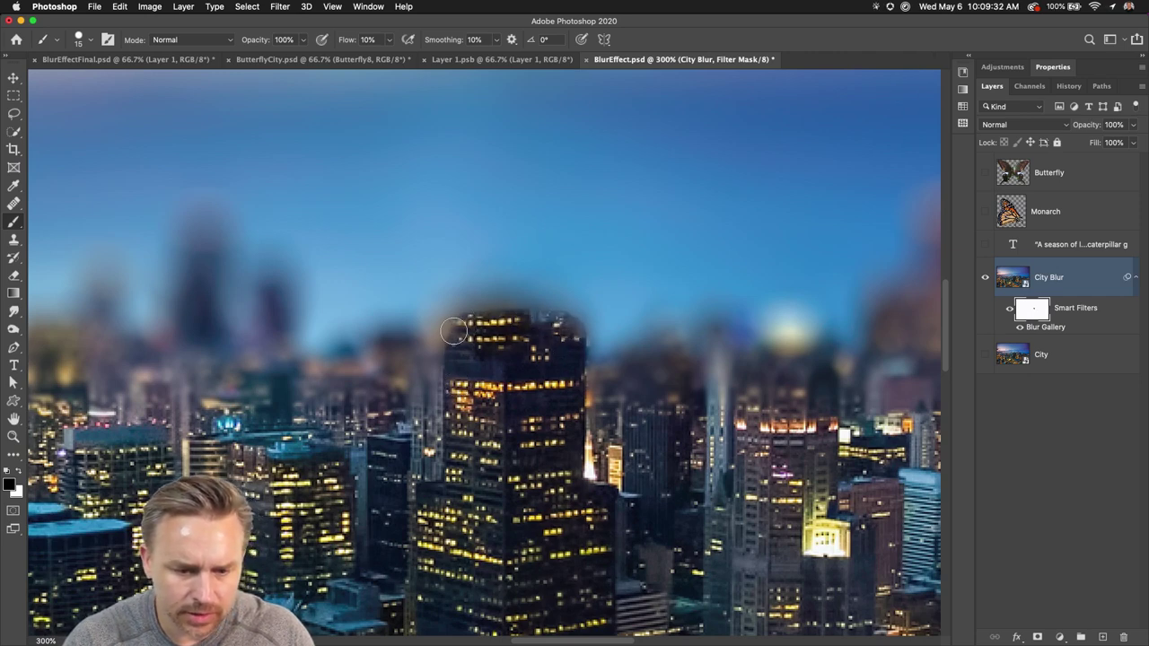
scroll(465, 431, right, 10)
mouse_move(520, 331)
mouse_down()
mouse_move(524, 381)
mouse_move(512, 309)
mouse_move(612, 340)
mouse_move(615, 328)
mouse_move(599, 314)
mouse_move(559, 325)
mouse_up()
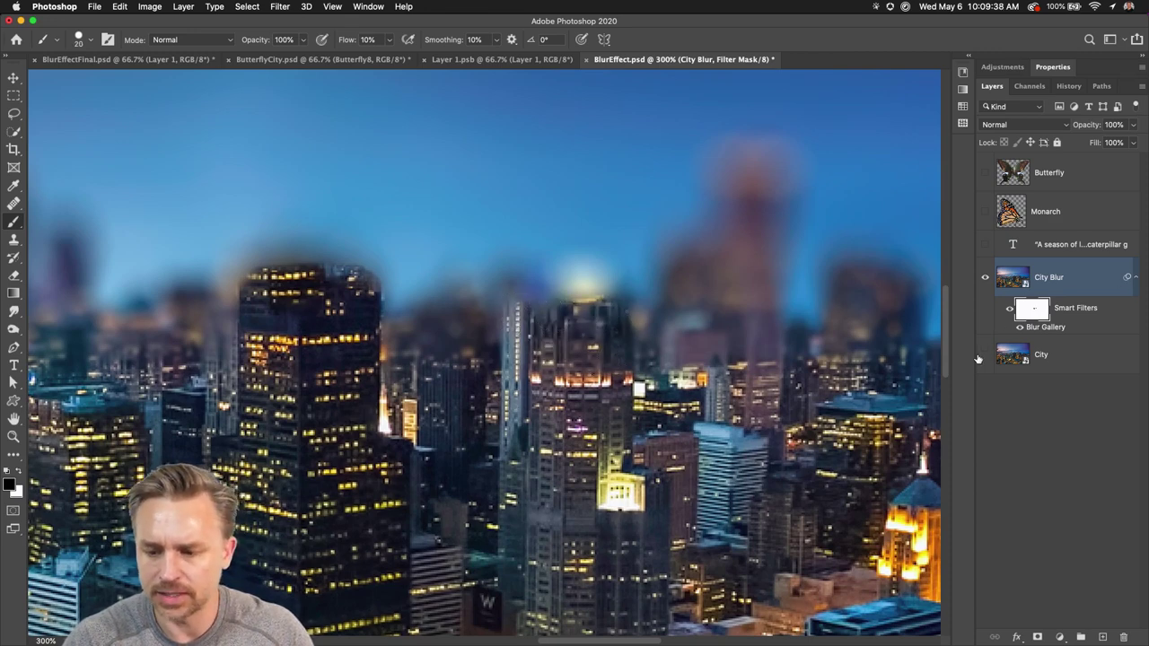
click(986, 280)
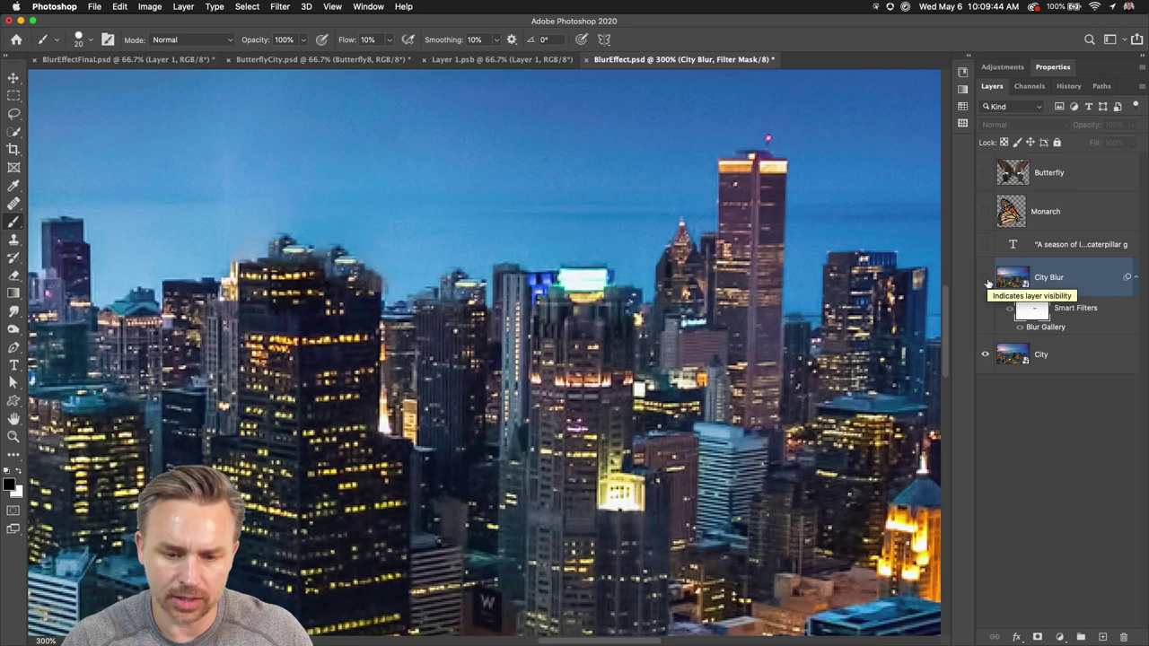
click(986, 280)
click(986, 280)
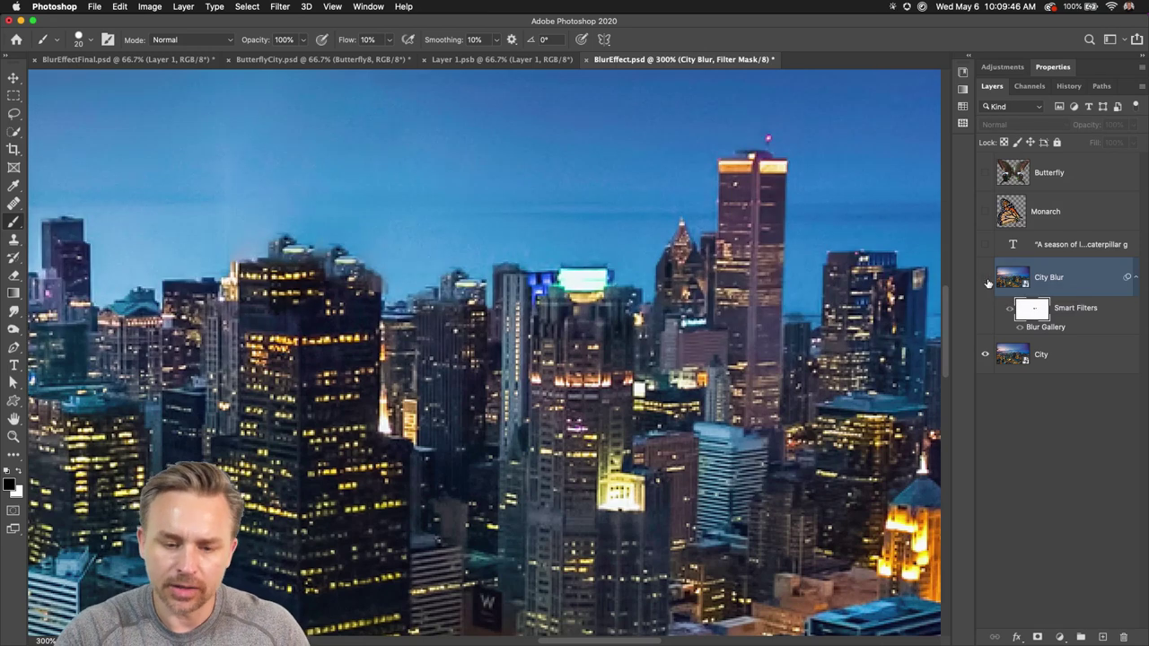
click(1022, 358)
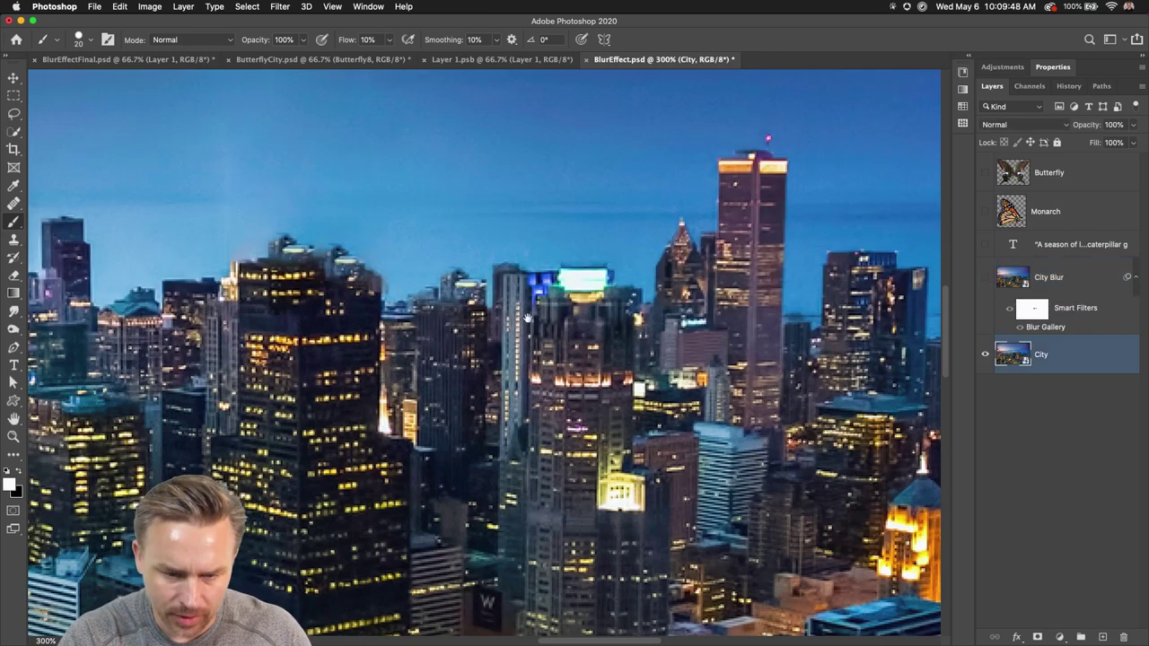
drag(528, 318, 492, 292)
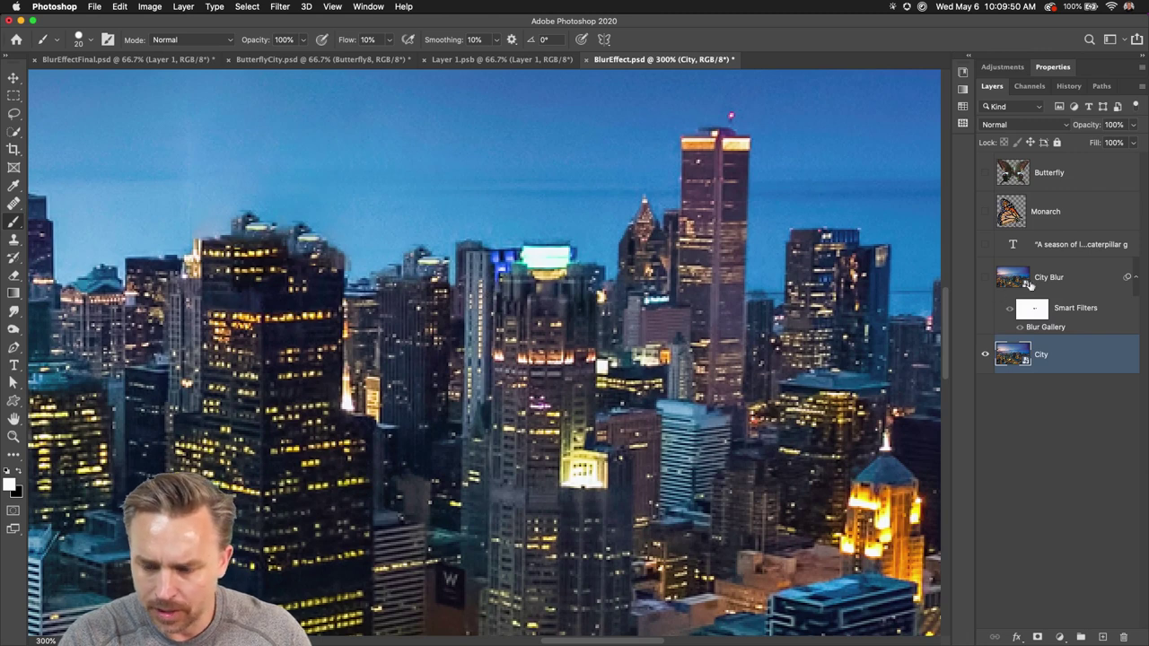
click(1030, 284)
click(985, 277)
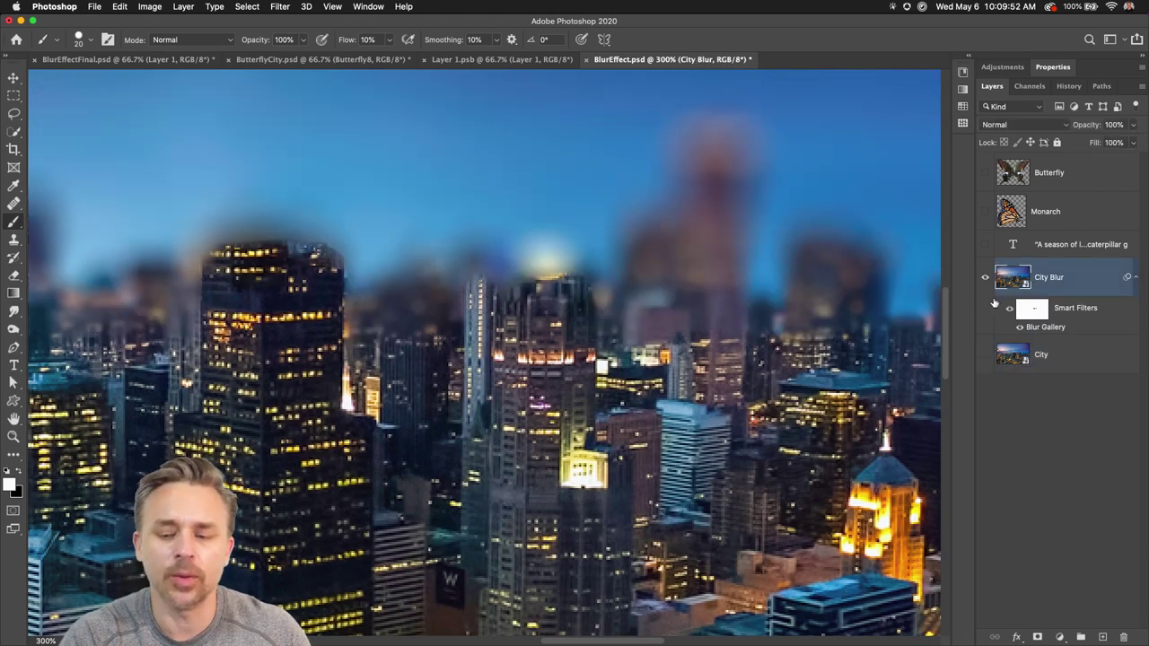
click(986, 355)
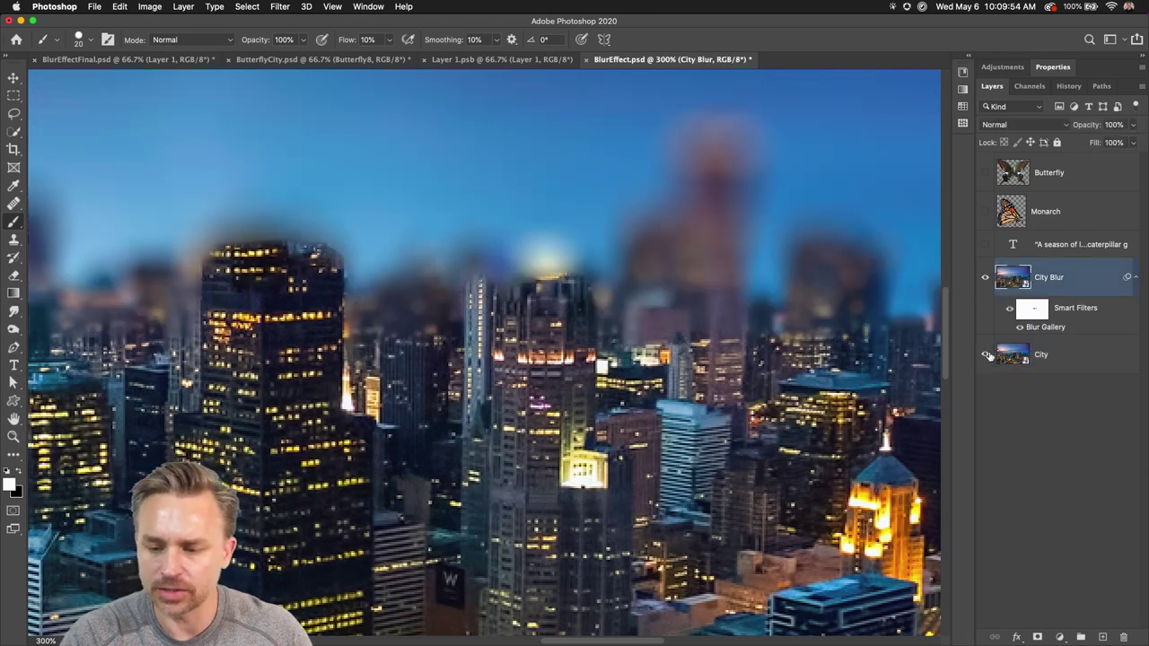
click(1030, 311)
right_click(1029, 312)
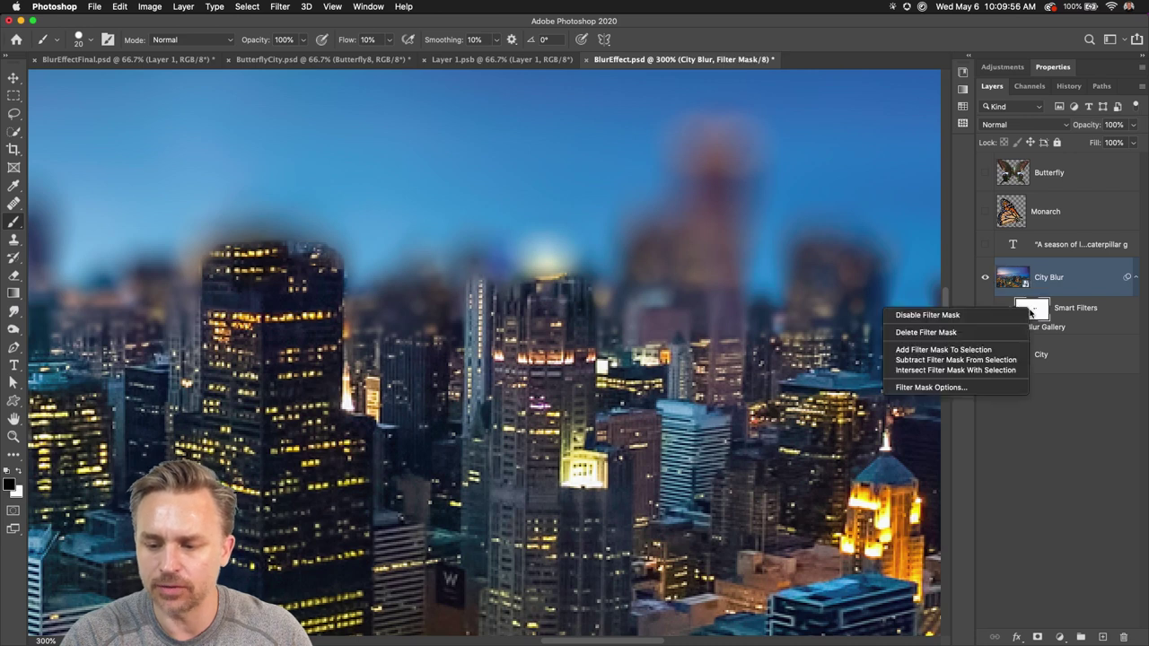
click(986, 317)
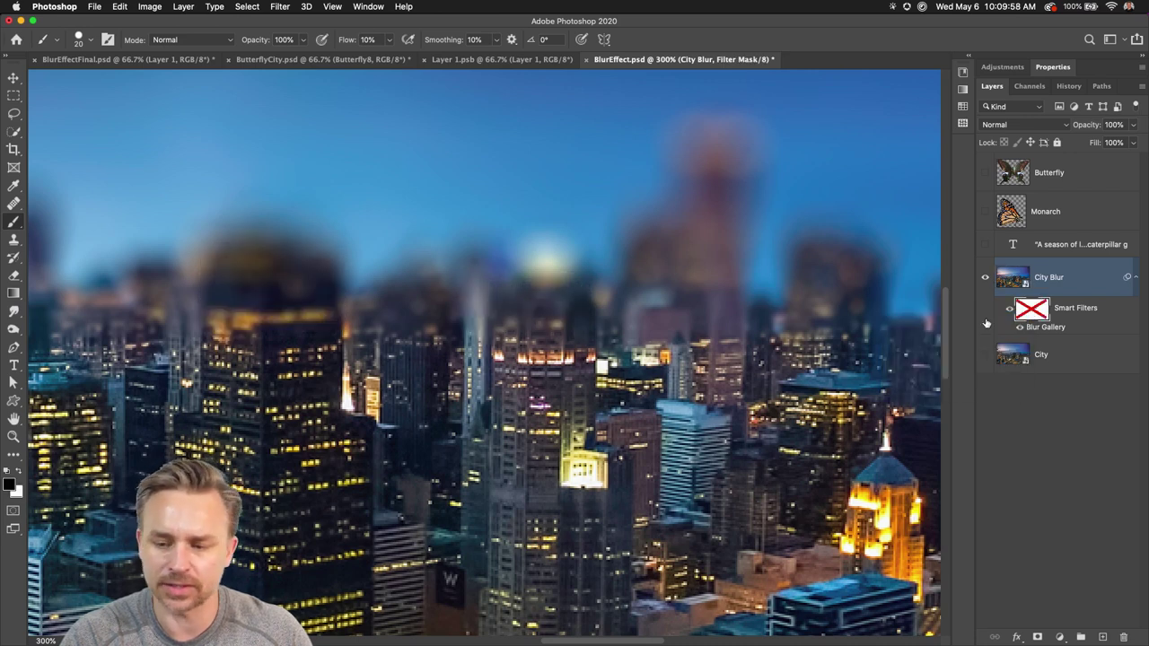
right_click(1029, 316)
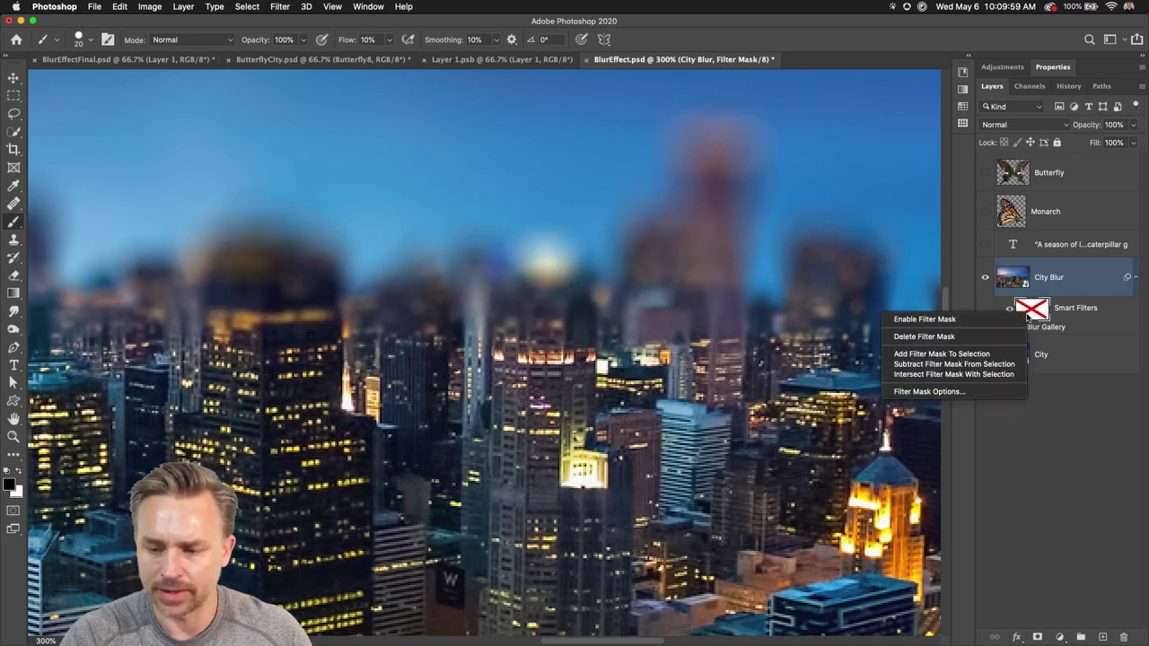
click(970, 324)
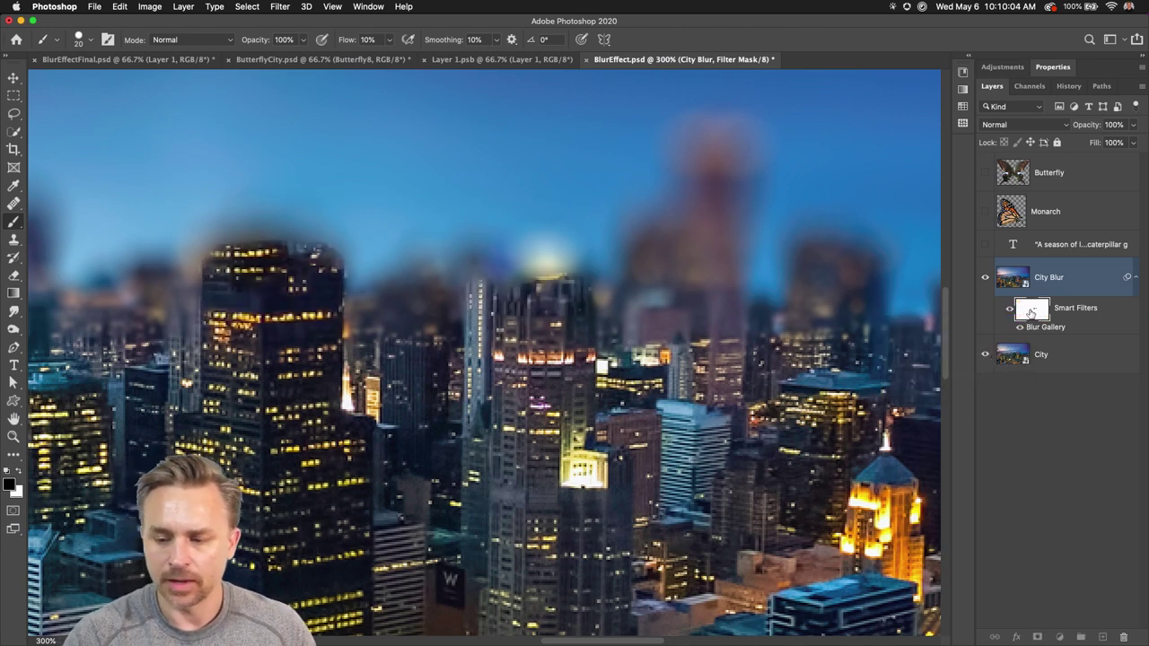
- Paint the thin tower sharp up to its top with a 10 px brush
key(bracketleft)
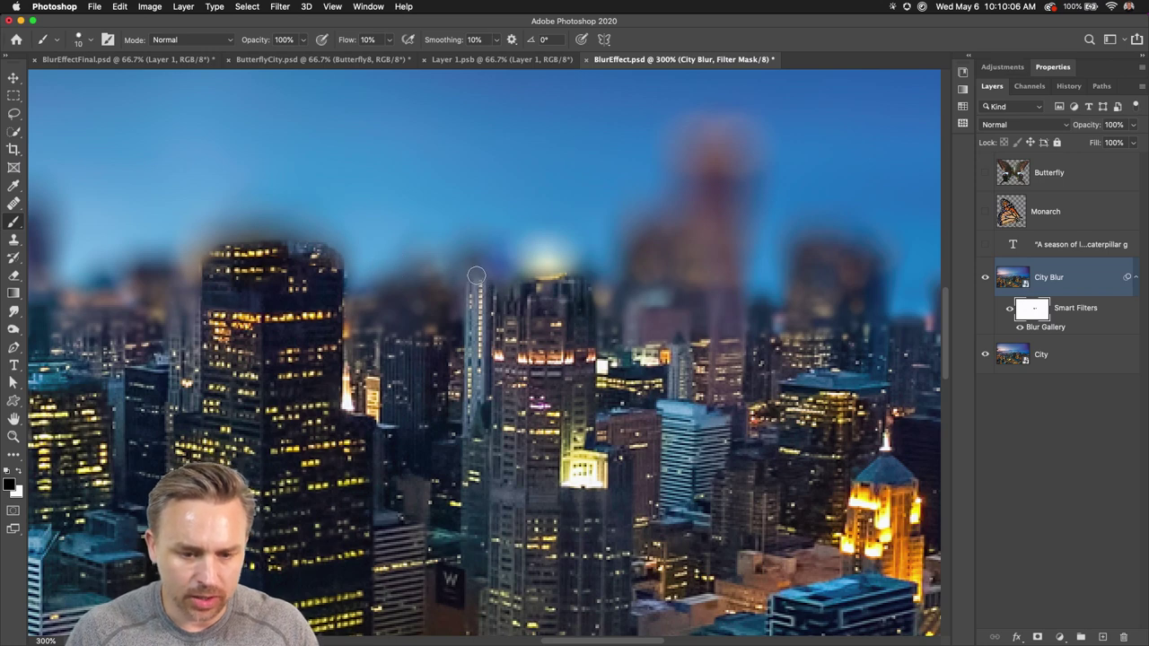
drag(643, 396, 468, 293)
scroll(468, 293, up, 3)
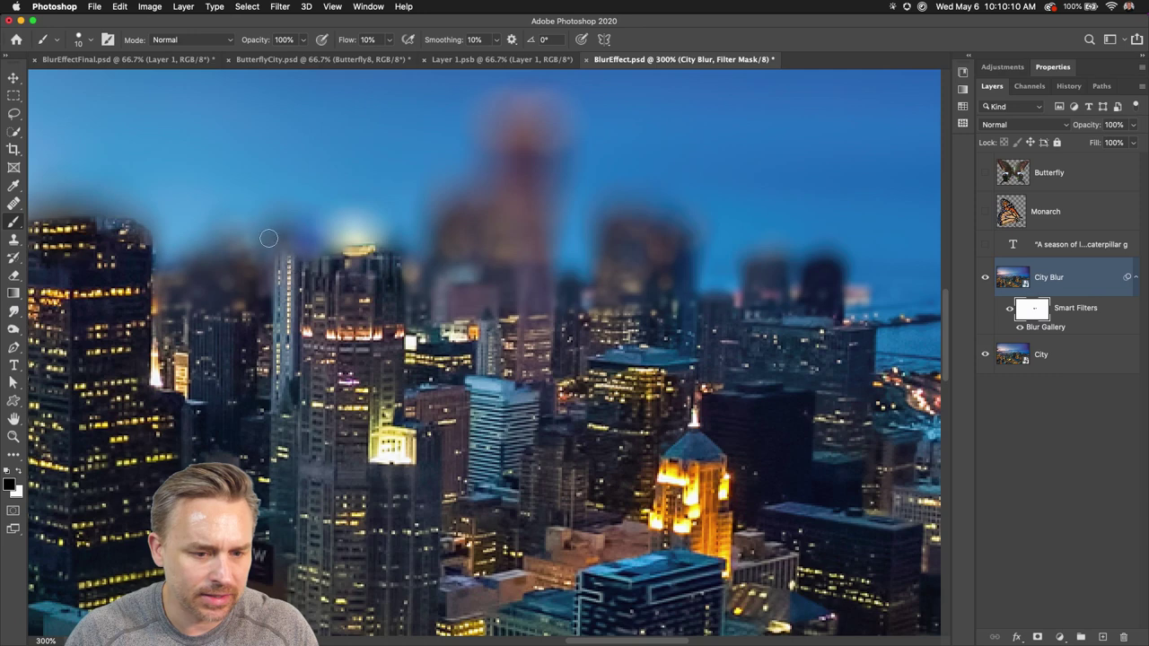
mouse_move(284, 241)
mouse_down()
mouse_move(287, 294)
mouse_move(285, 240)
mouse_up()
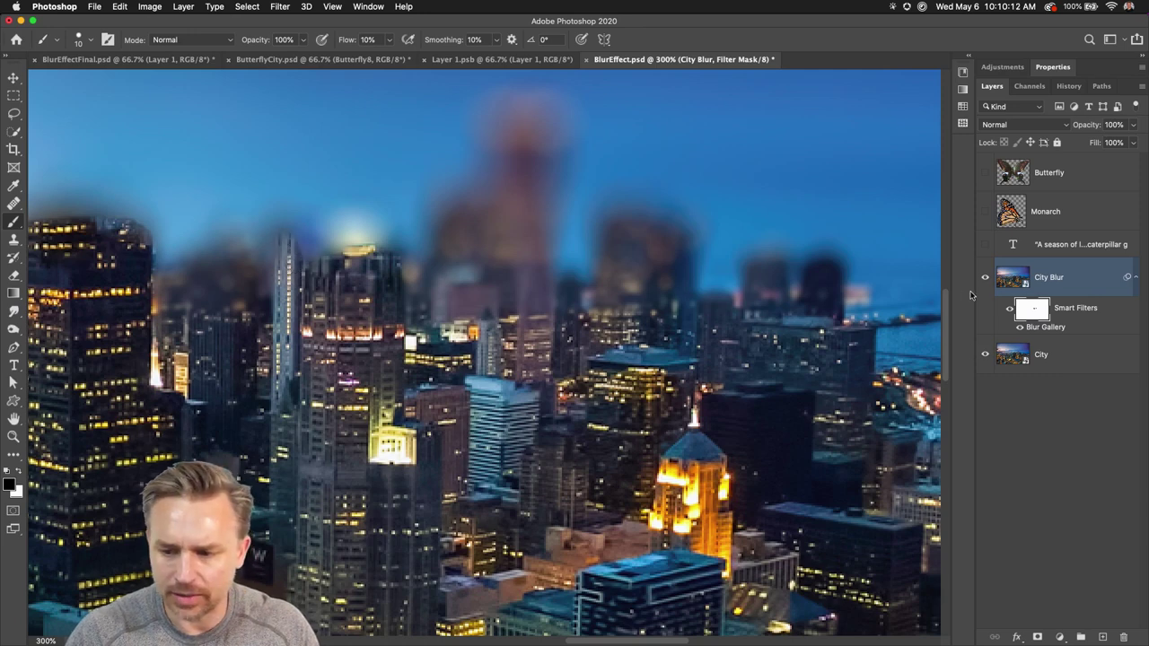
- Toggle City Blur's visibility to compare against the sharp City layer, leaving it hidden
click(985, 277)
click(1028, 357)
drag(383, 280, 709, 287)
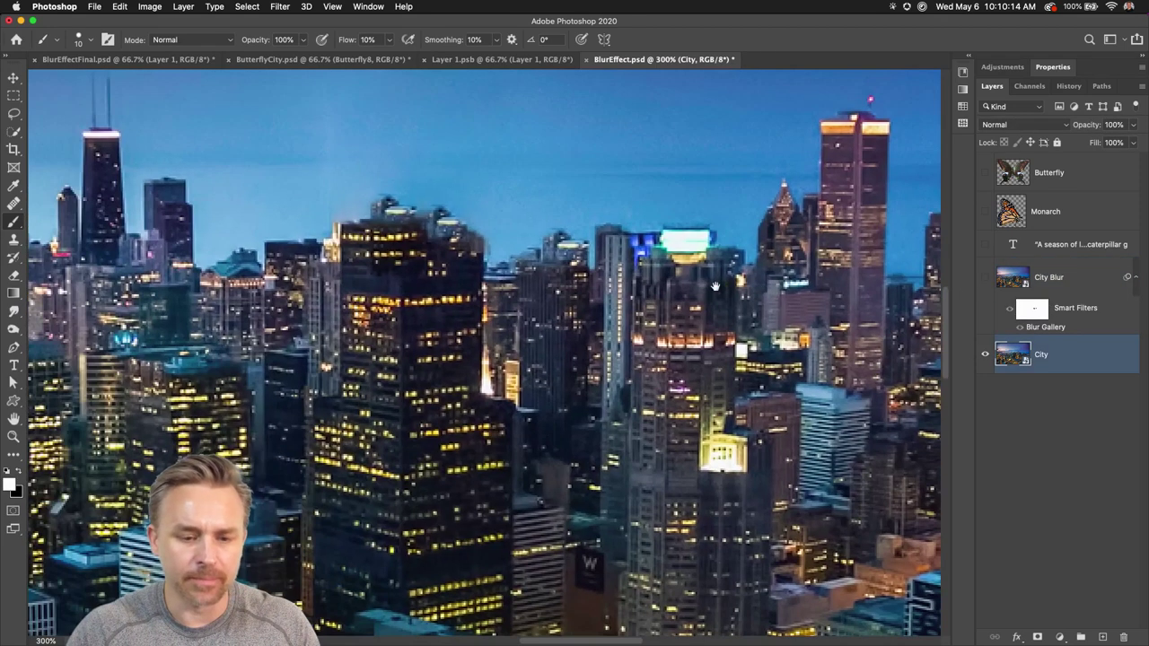
mouse_move(231, 309)
mouse_down()
mouse_move(361, 298)
mouse_move(477, 257)
mouse_move(715, 245)
mouse_up()
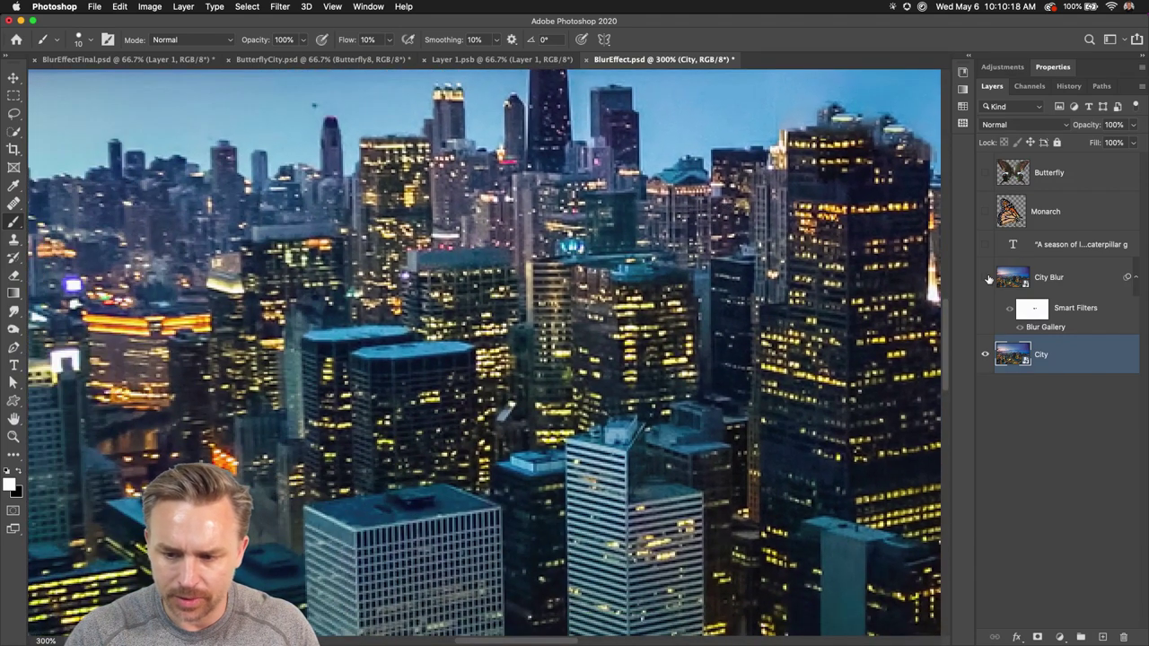
click(987, 279)
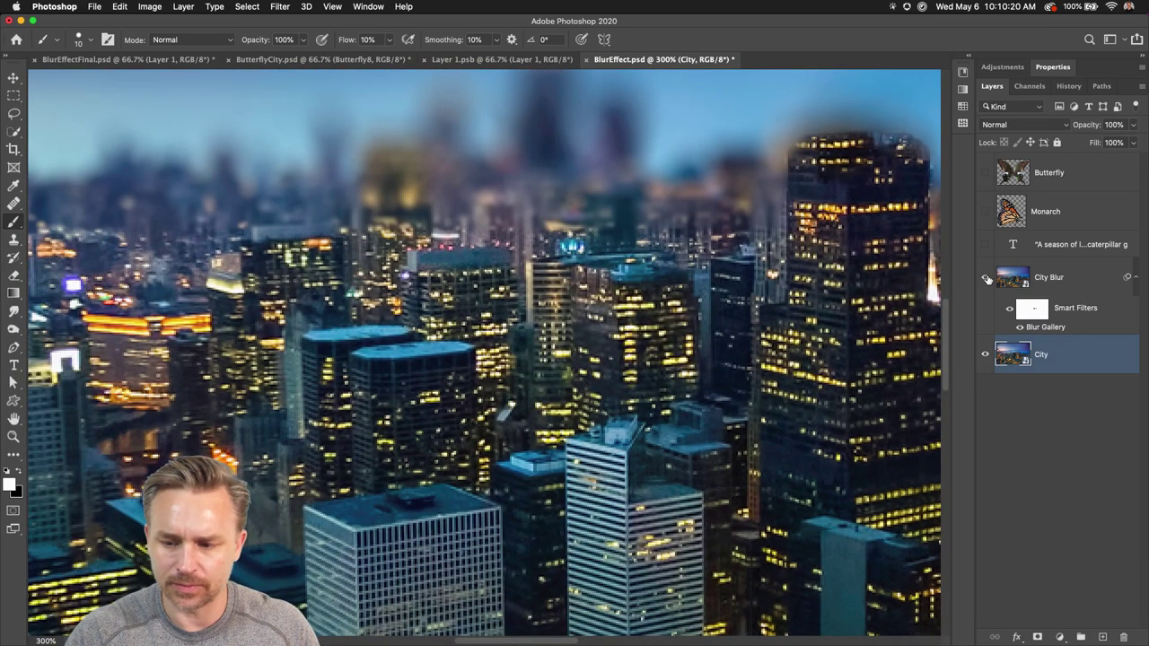
drag(524, 226, 188, 320)
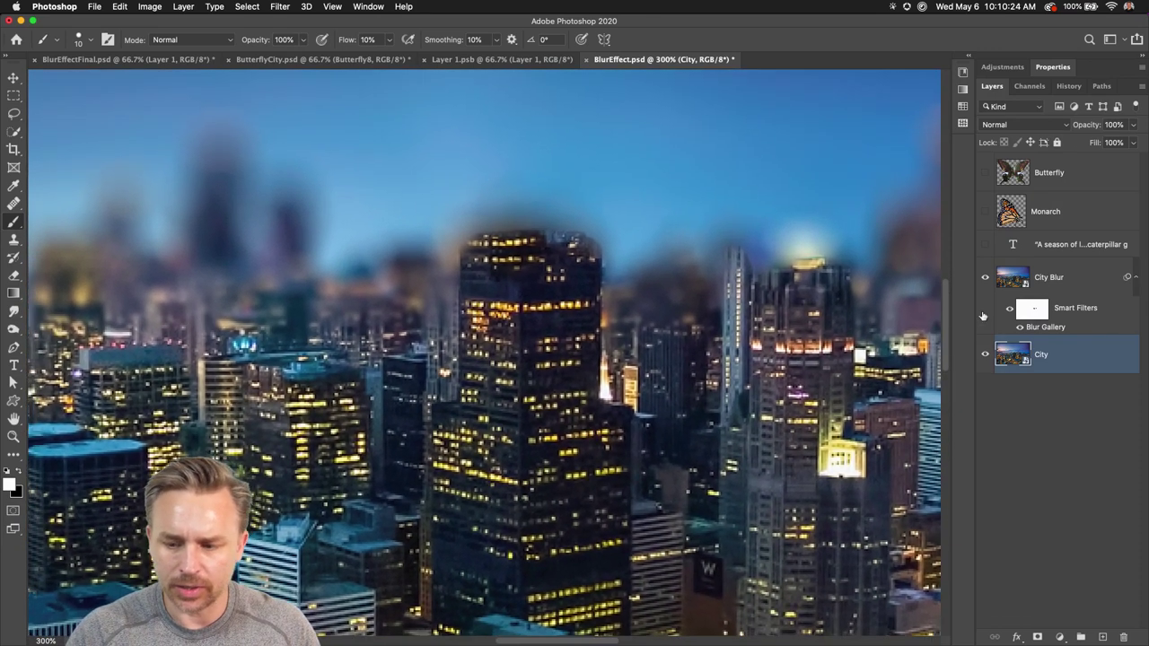
click(985, 279)
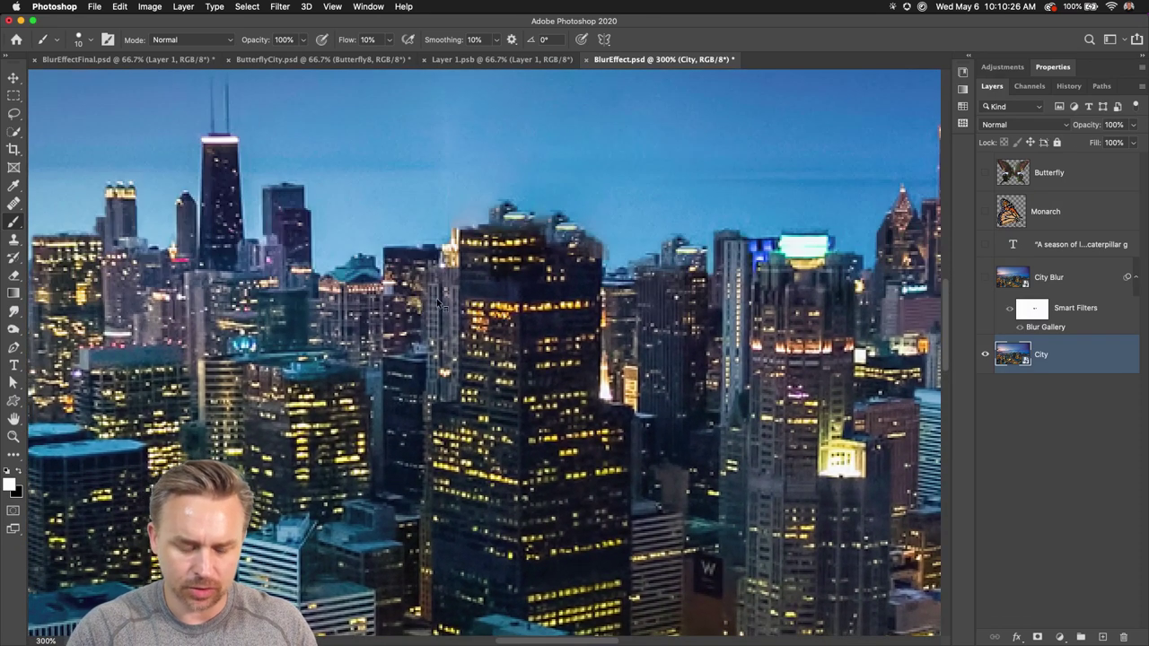
- Zoom to 400% and lasso-select the central skyscraper
key(super+plus)
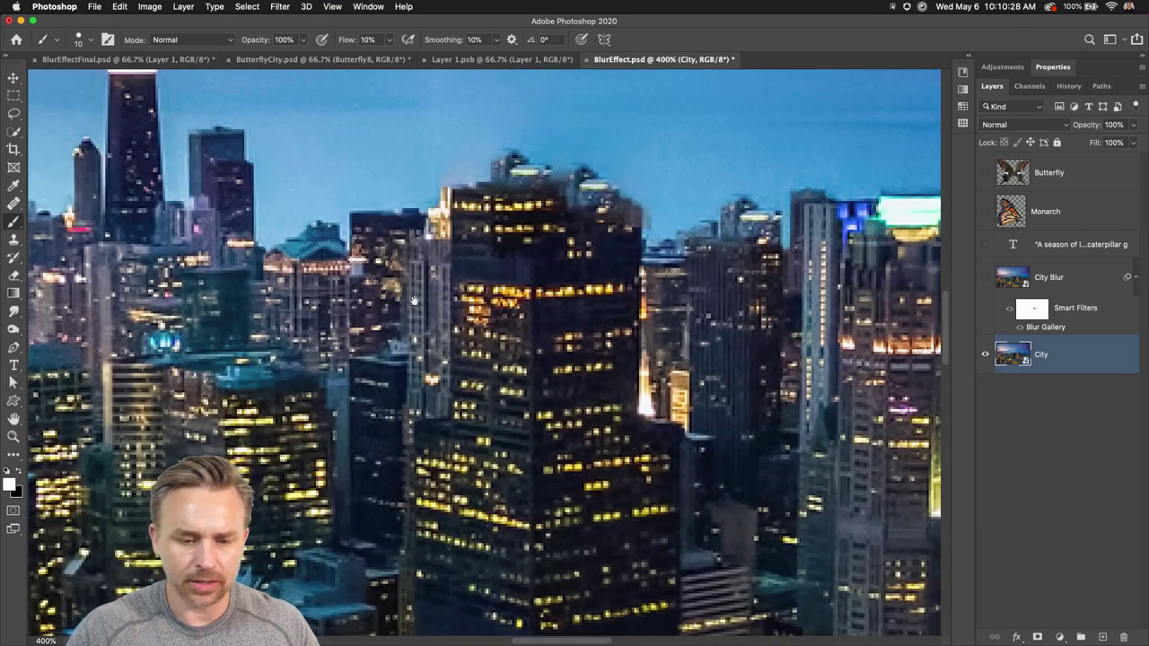
key(l)
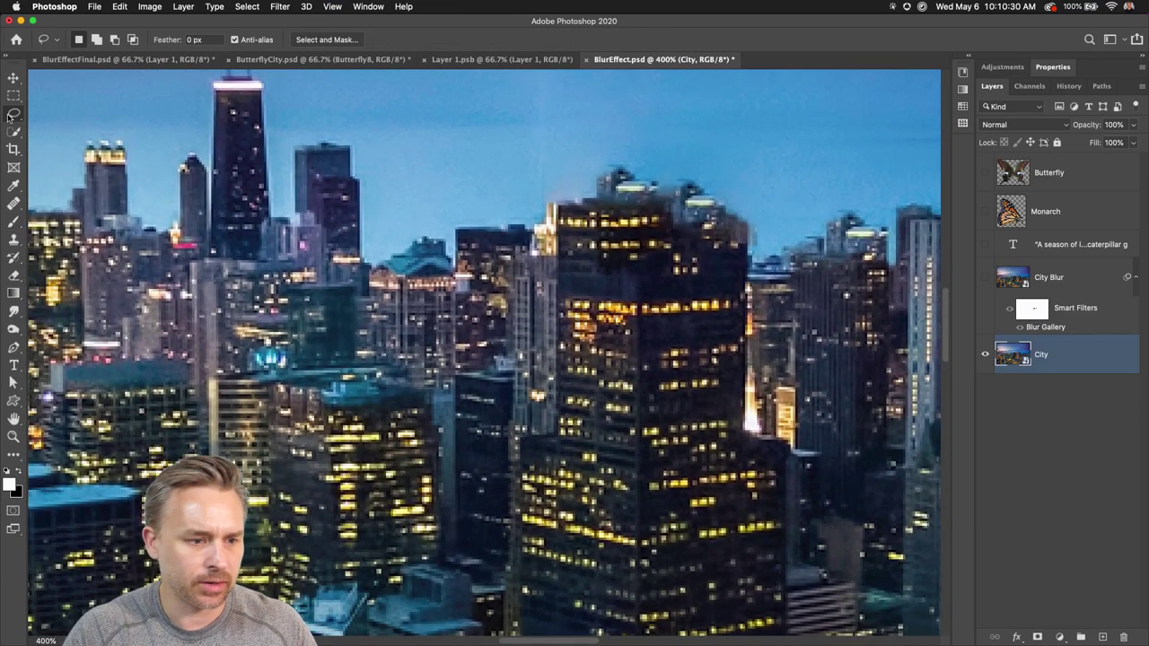
mouse_move(513, 446)
mouse_down()
mouse_move(501, 286)
mouse_move(535, 257)
mouse_up()
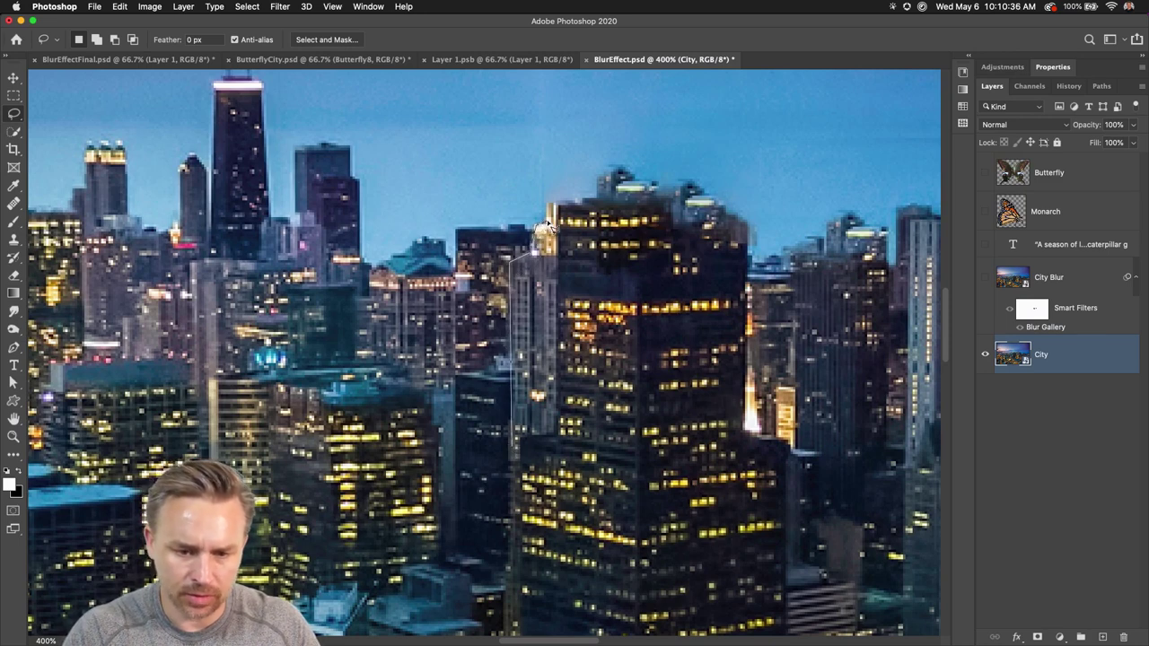
mouse_move(599, 235)
mouse_down()
mouse_move(655, 408)
mouse_move(632, 534)
mouse_move(547, 548)
mouse_move(514, 528)
mouse_up()
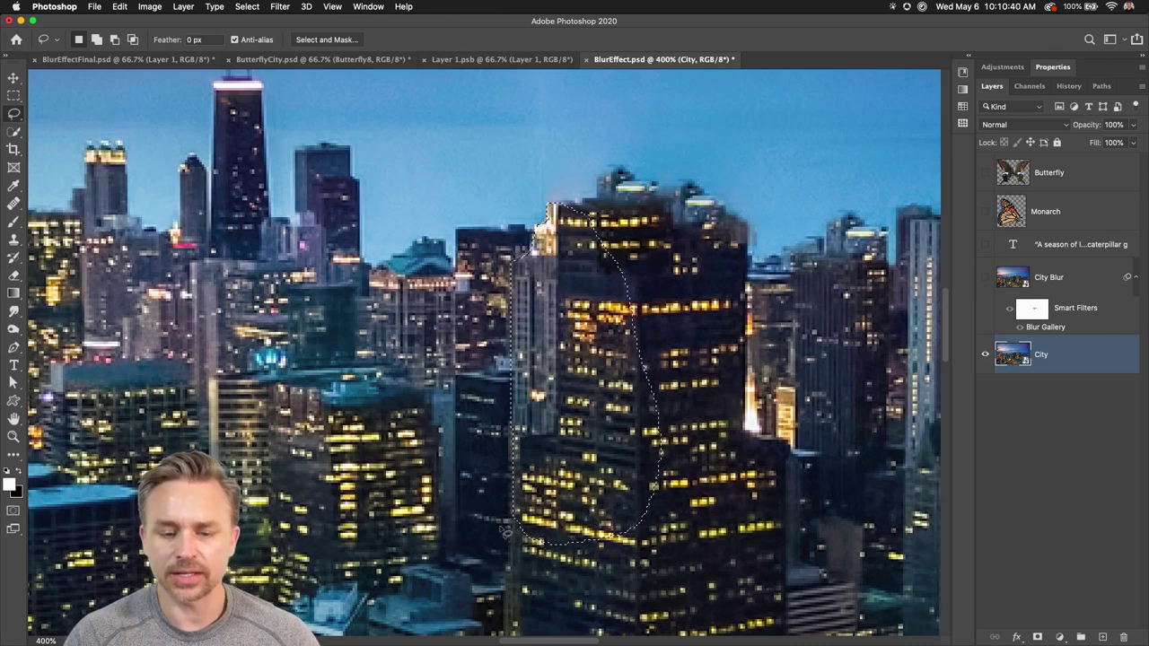
- Fill the selection with black foreground colour on the City Blur filter mask, then deselect
click(984, 280)
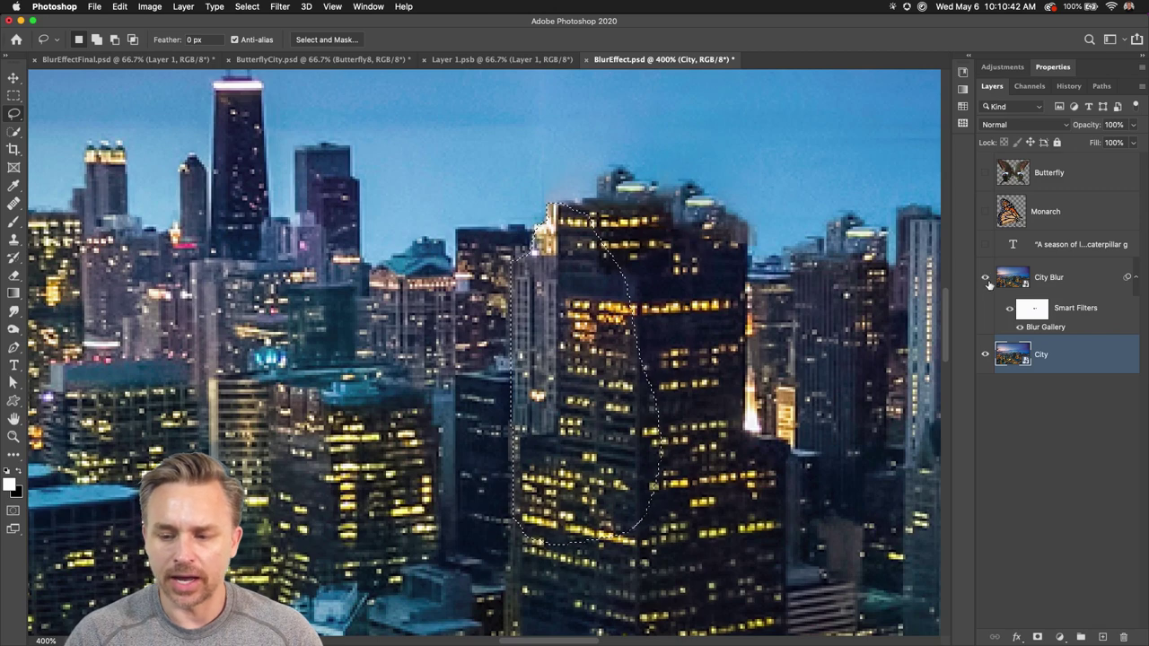
click(1032, 311)
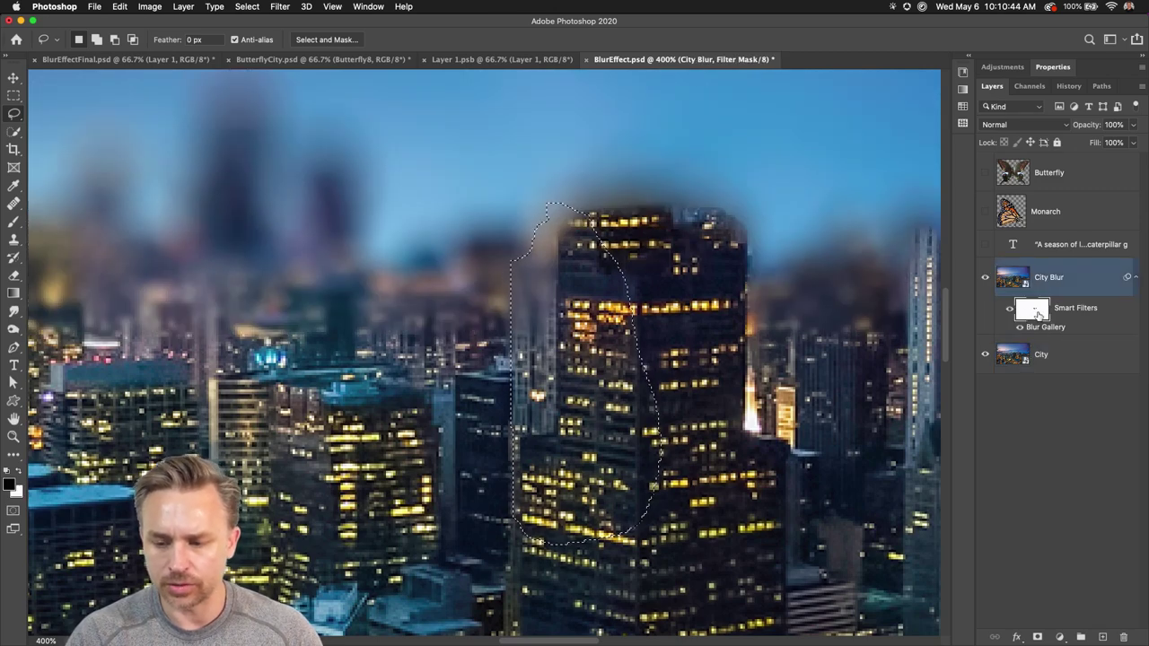
key(x)
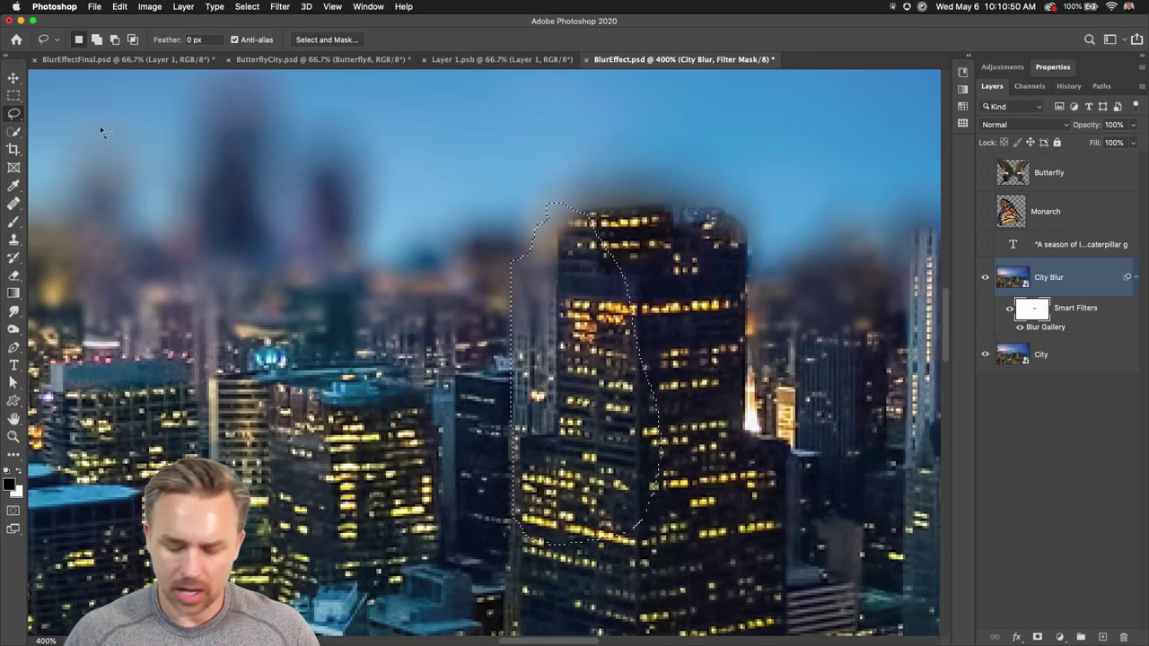
click(120, 8)
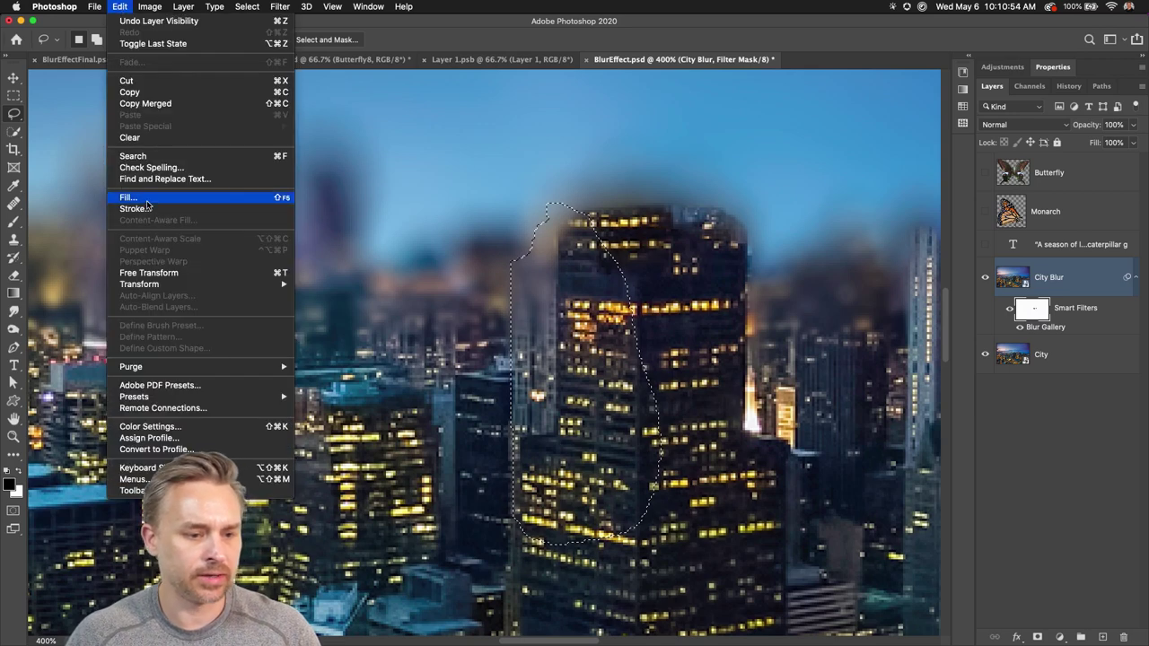
click(146, 197)
click(684, 261)
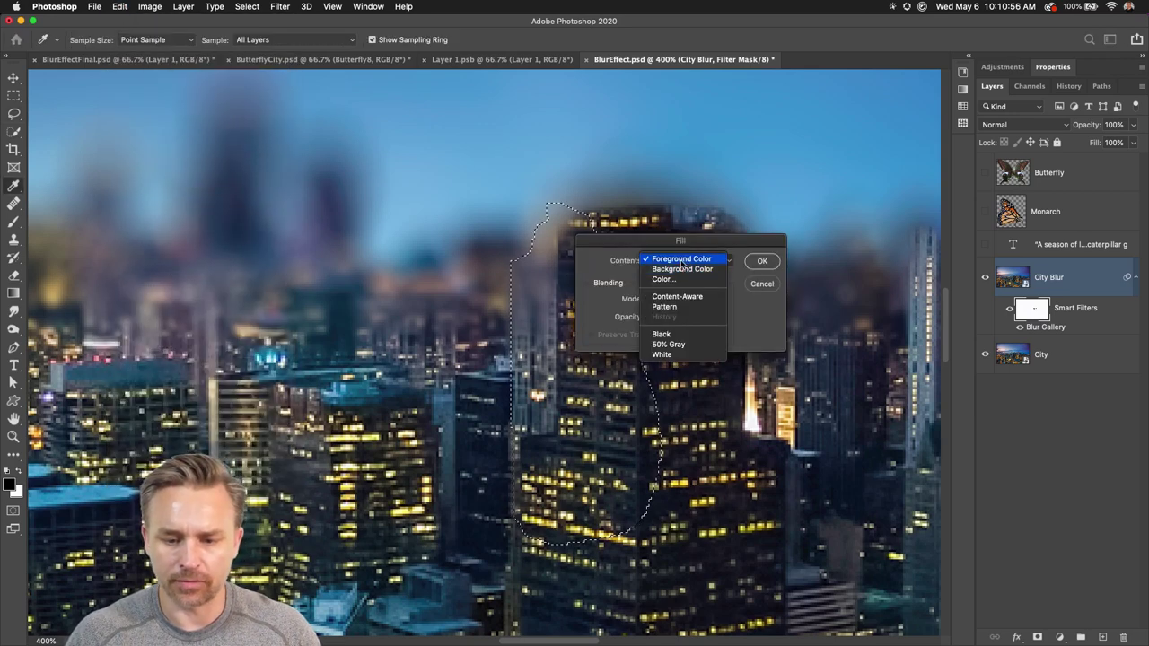
click(683, 263)
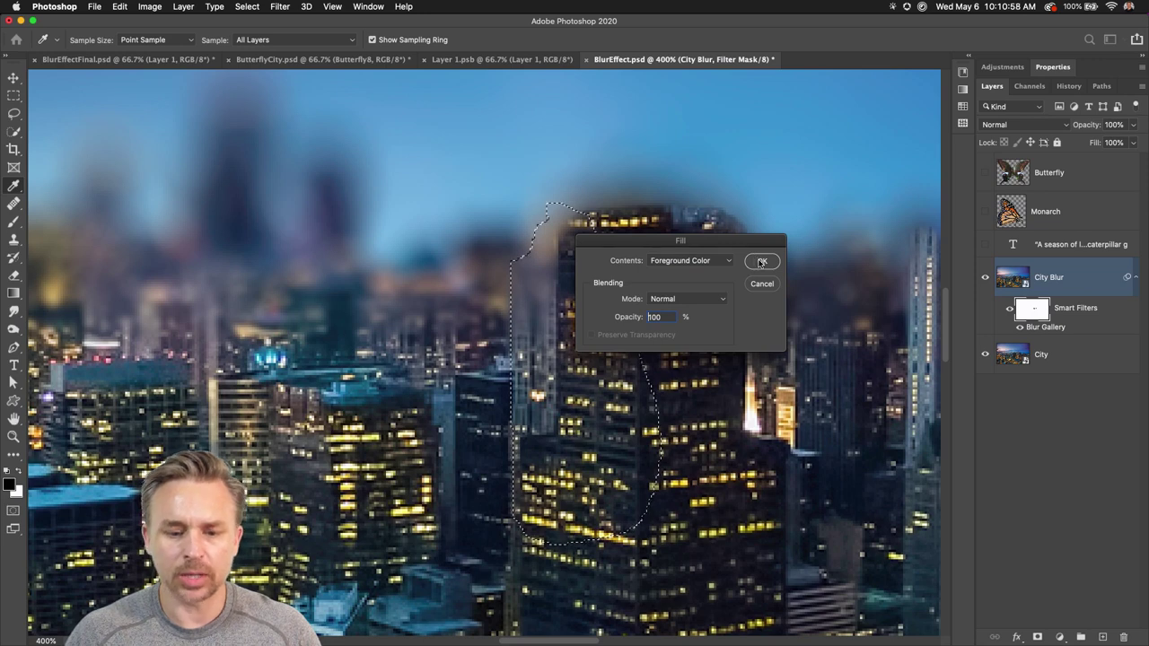
click(762, 262)
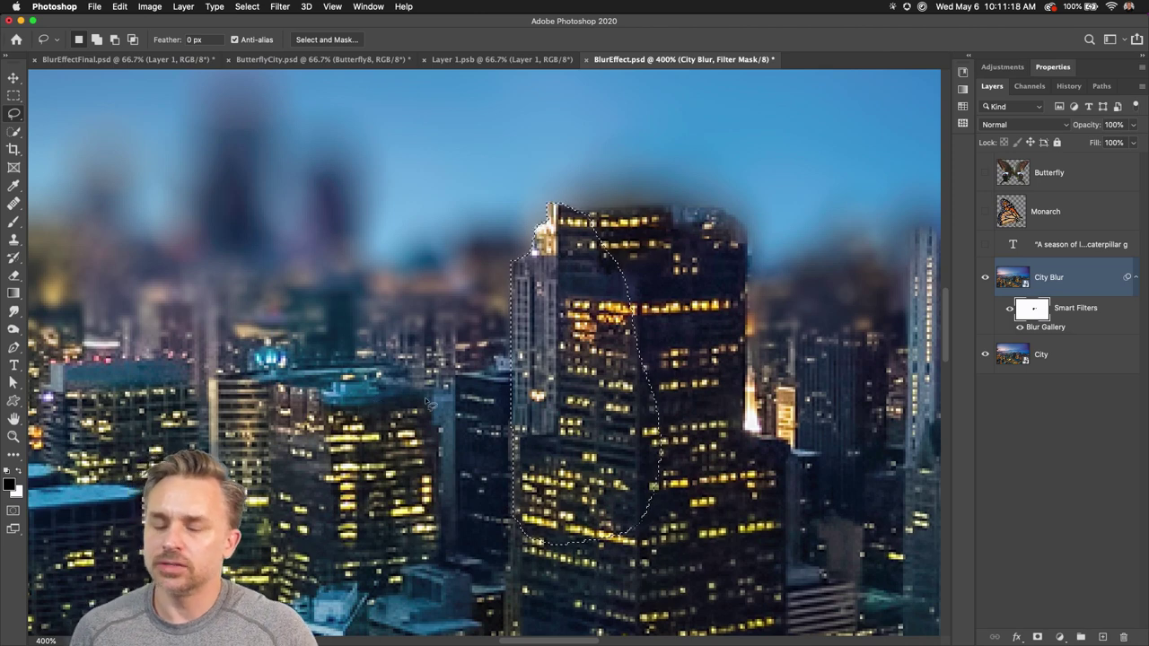
key(super+d)
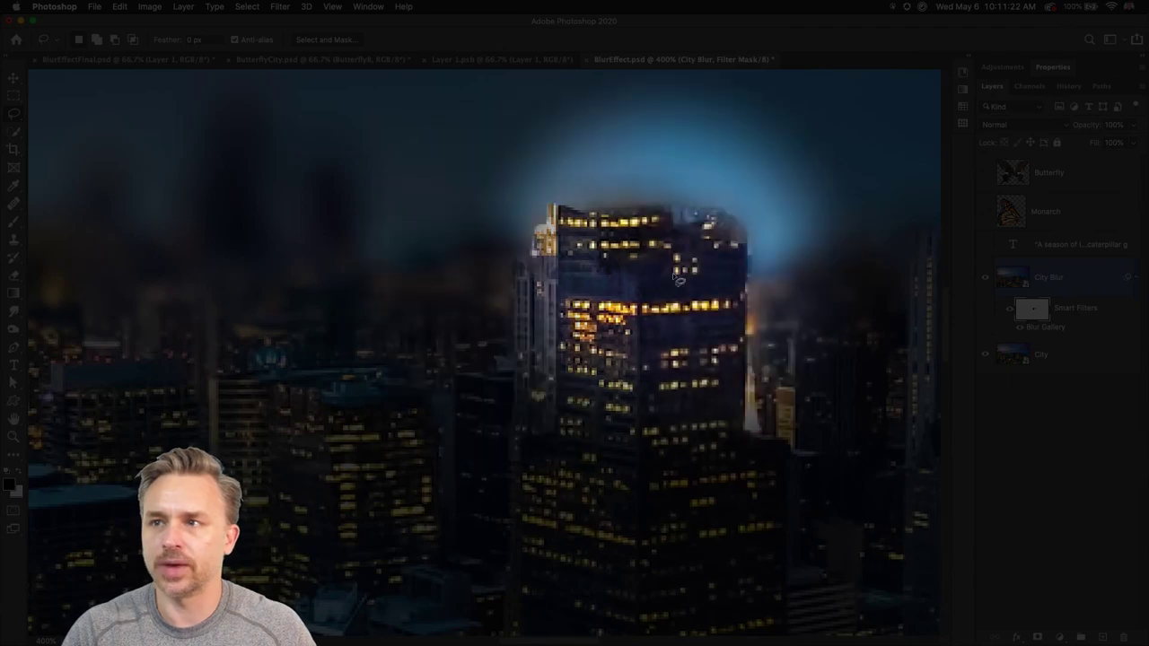
scroll(620, 296, up, 5)
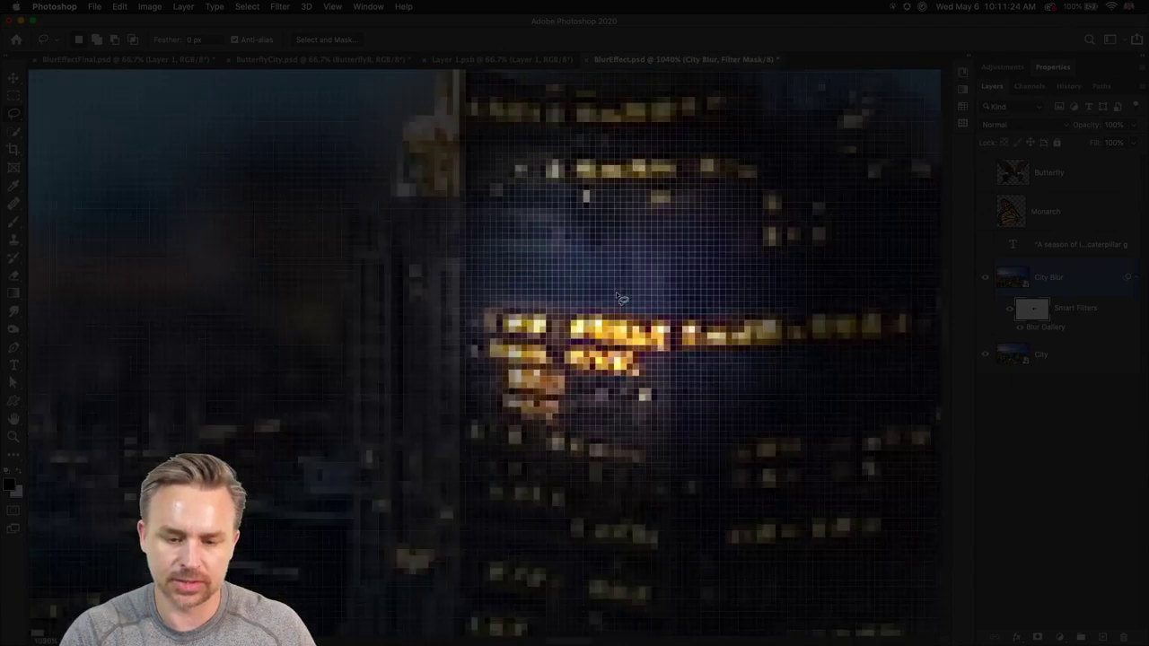
scroll(620, 296, down, 8)
scroll(620, 296, up, 5)
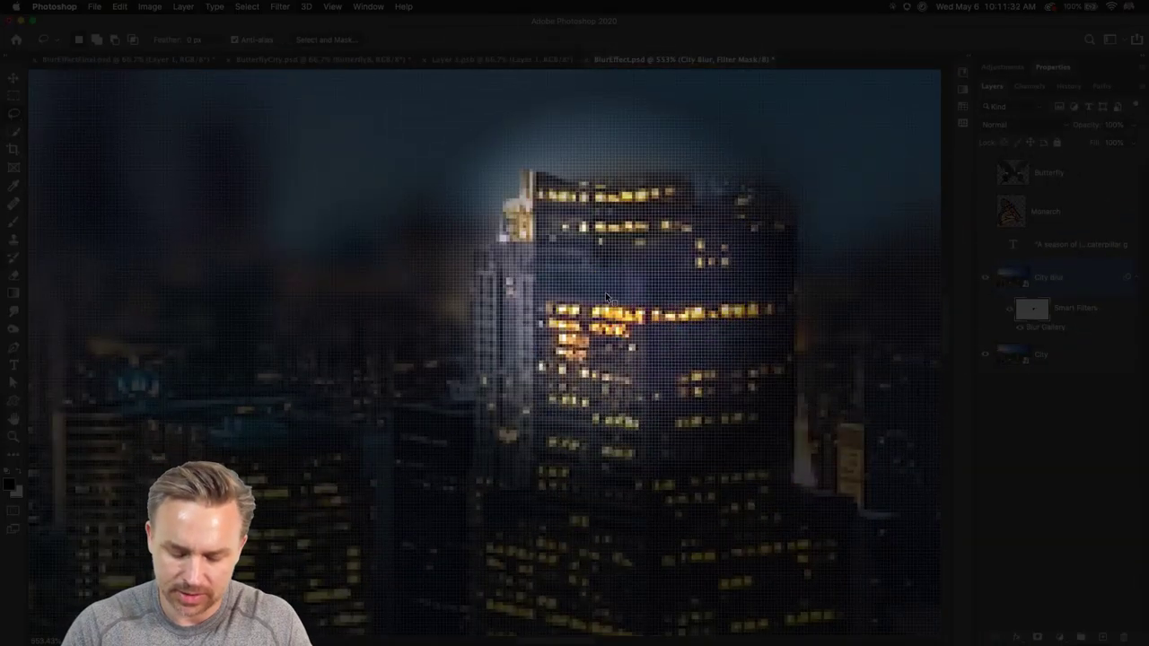
key(super+Tab)
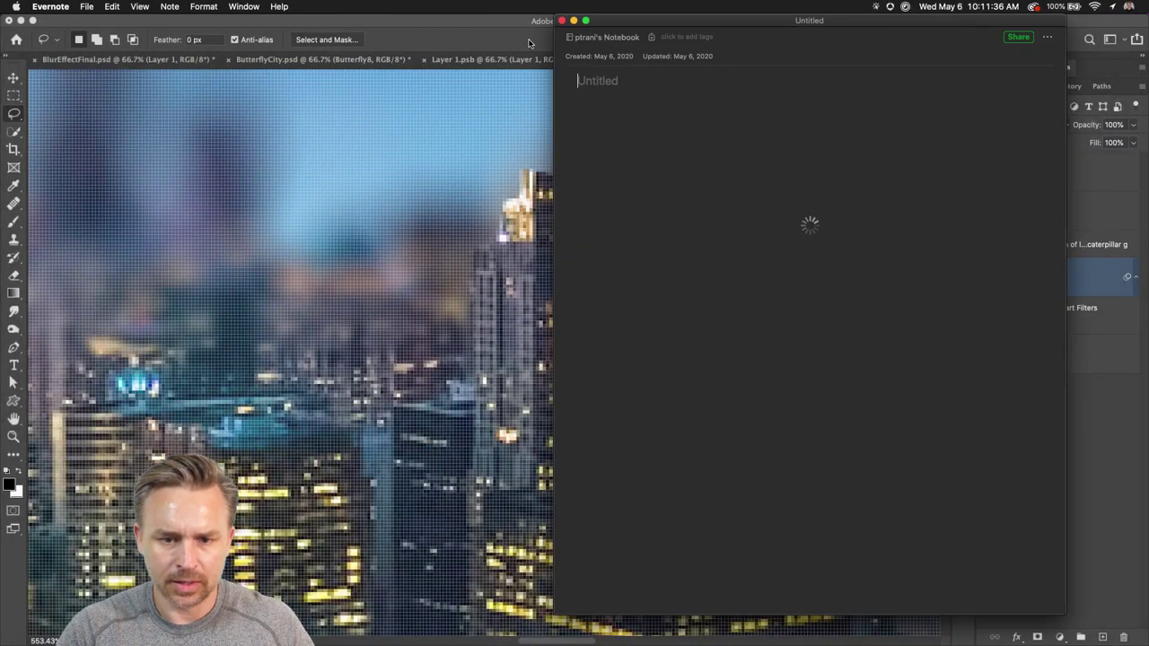
click(524, 127)
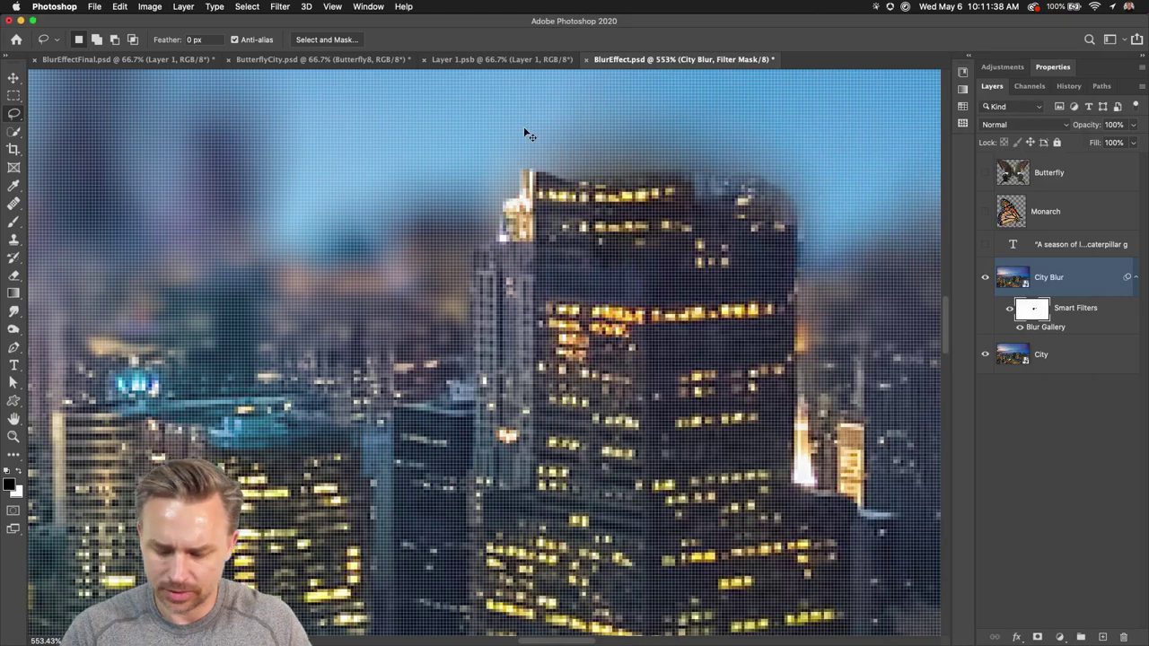
scroll(526, 134, down, 5)
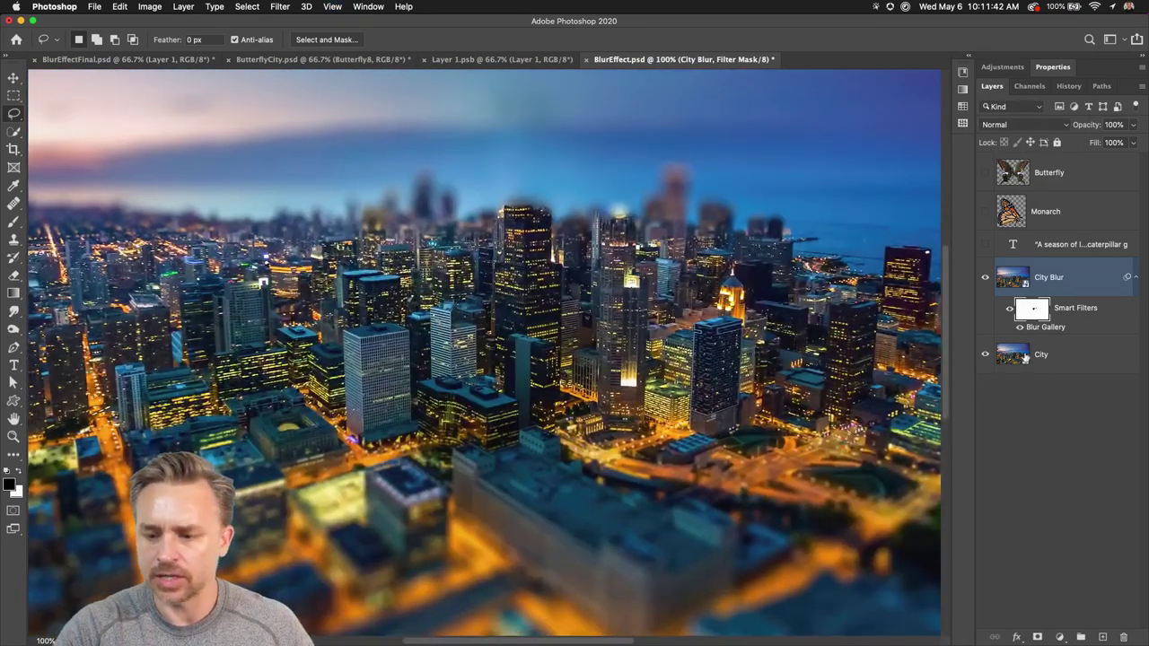
- Reopen the Blur Gallery filter and raise the Tilt-Shift blur to 21 px
double_click(1043, 329)
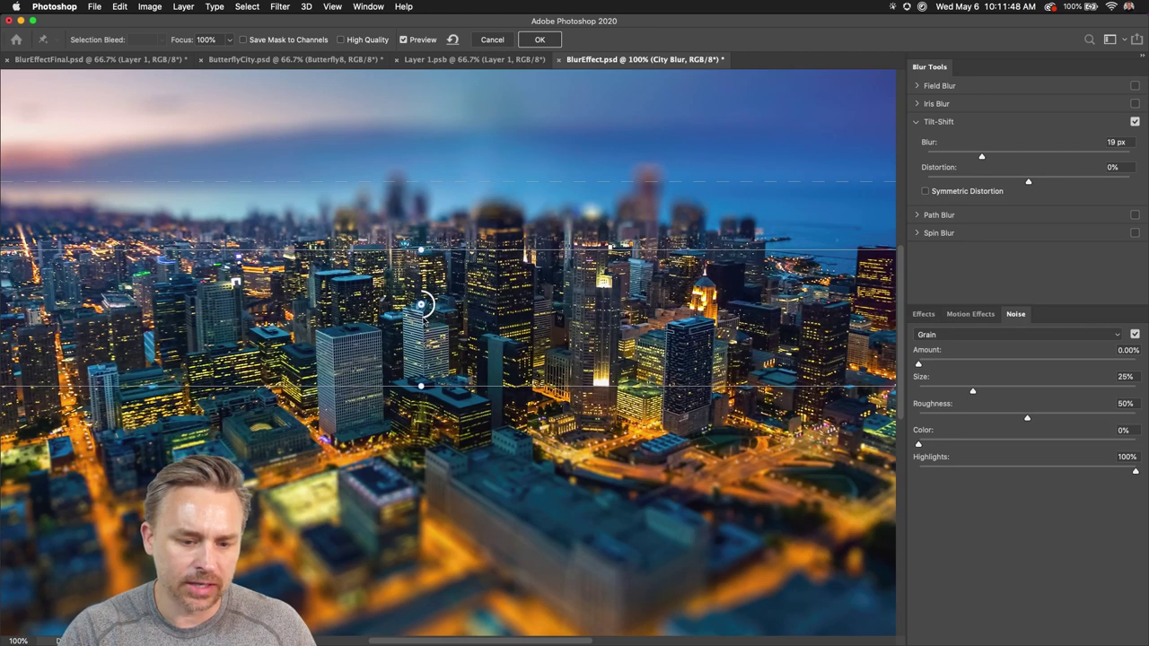
mouse_move(421, 317)
mouse_down()
mouse_move(423, 308)
mouse_move(426, 316)
mouse_up()
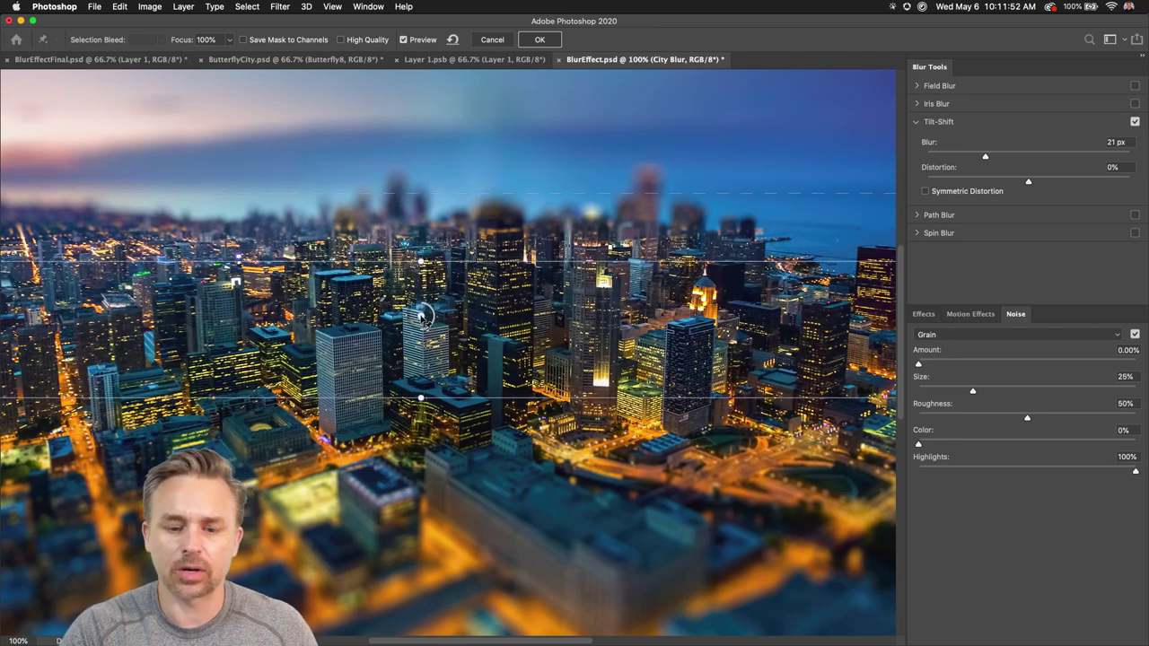
click(540, 39)
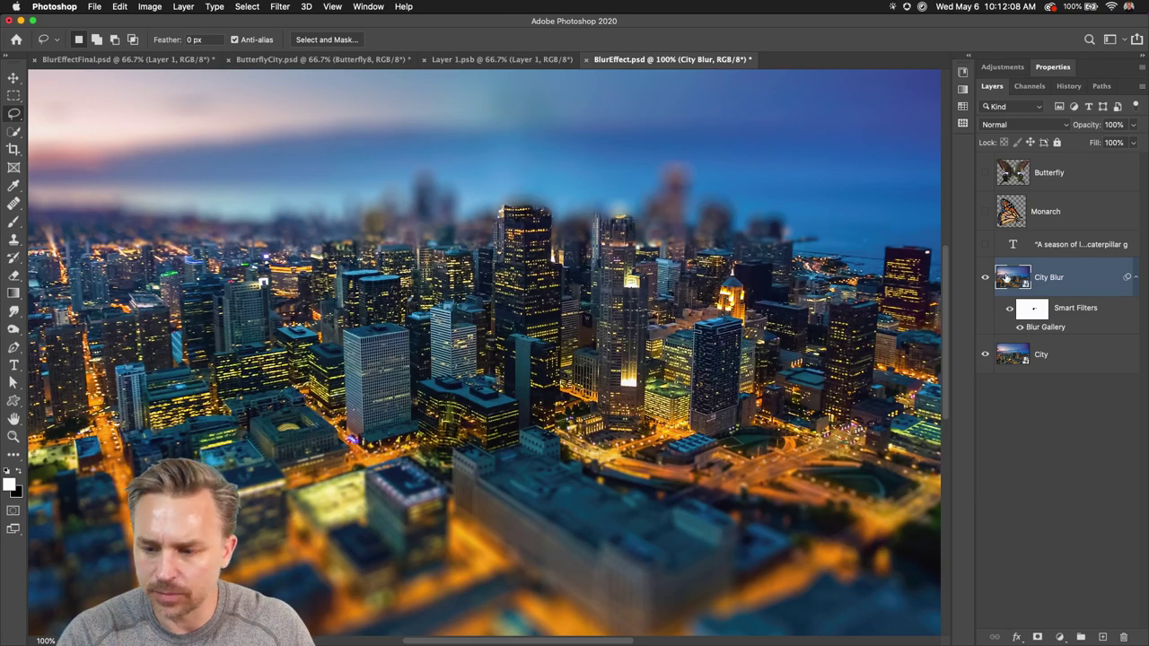
- Target the City Blur filter mask with the Brush tool, then fit the whole image on screen
click(1033, 310)
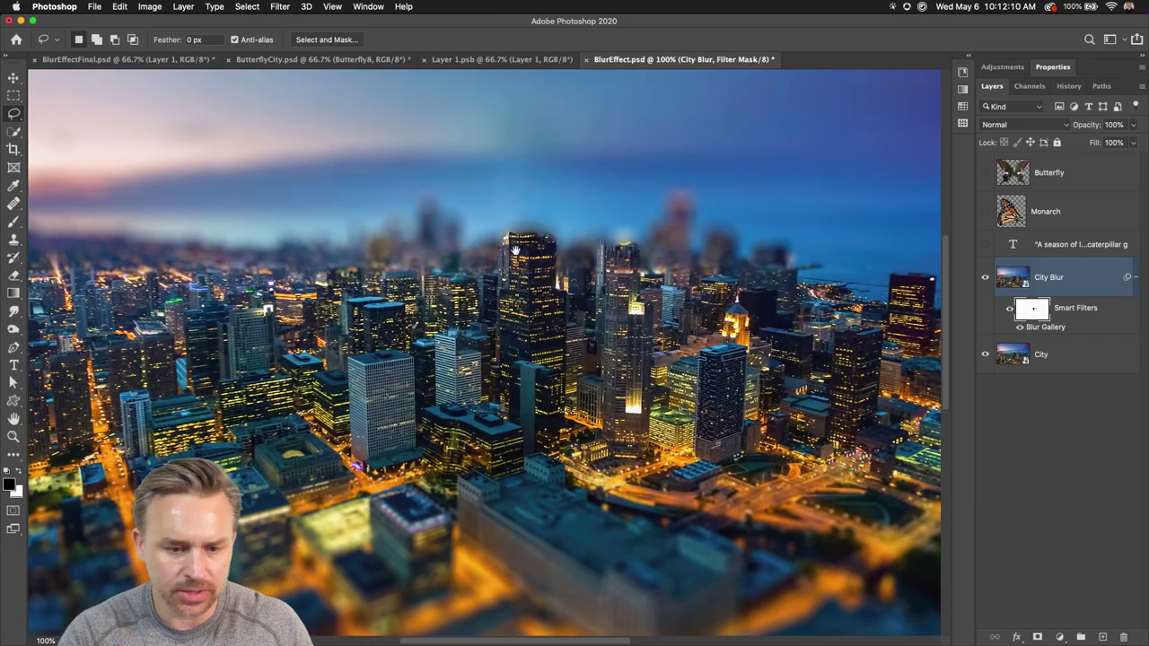
key(super+equal)
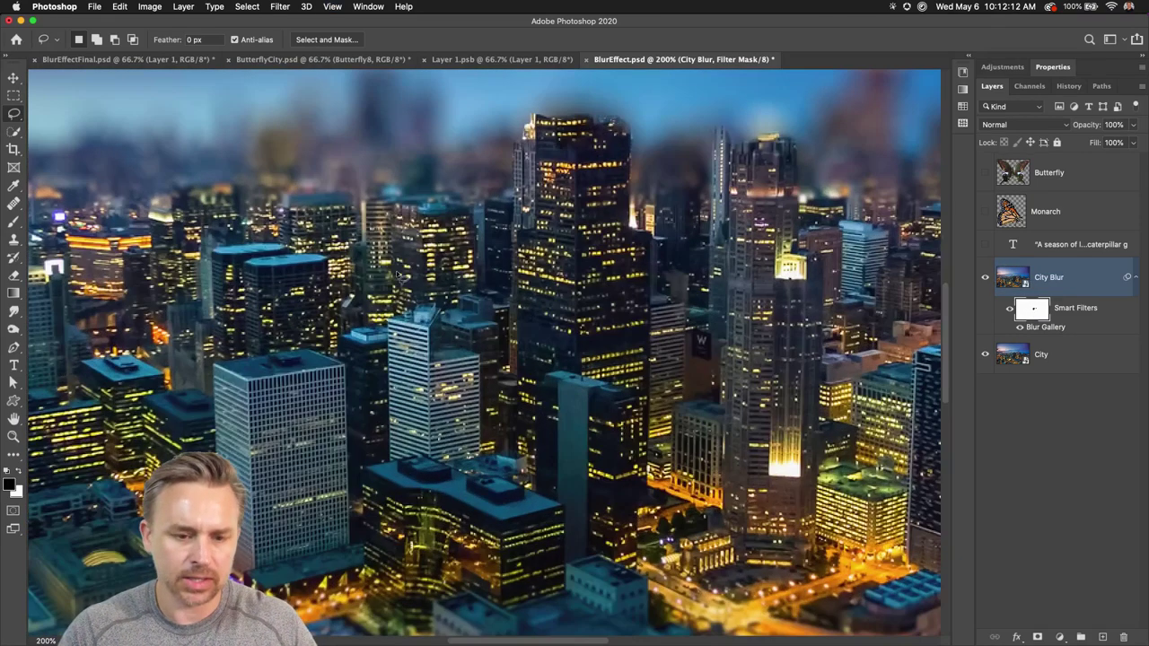
scroll(402, 274, up, 3)
scroll(402, 274, left, 3)
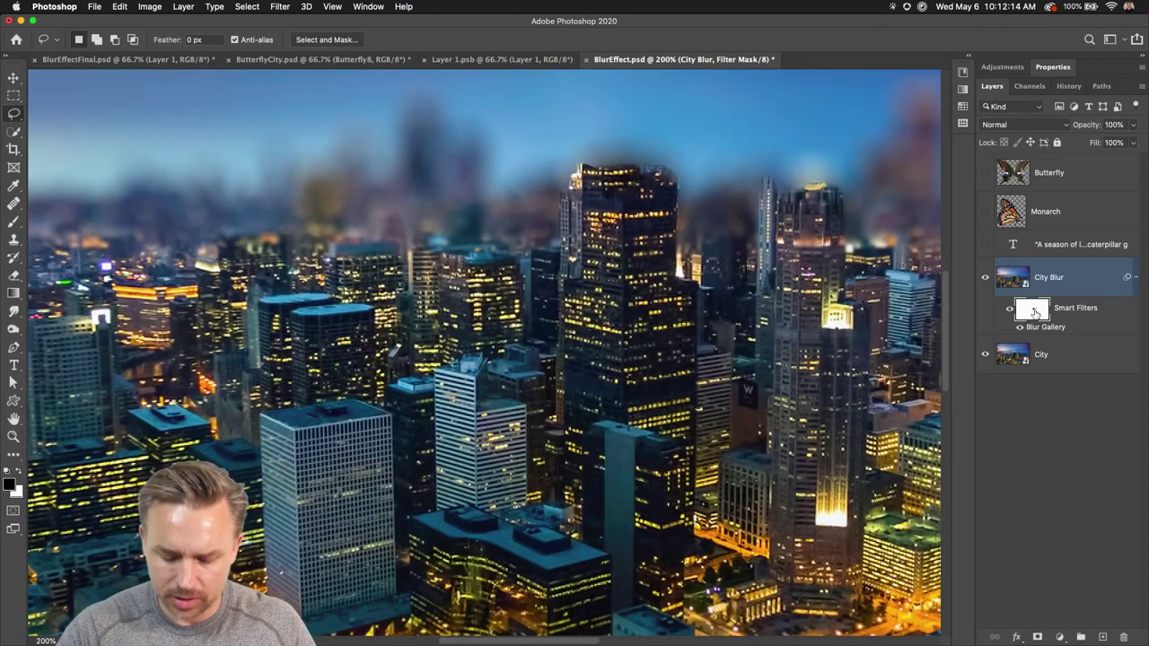
key(b)
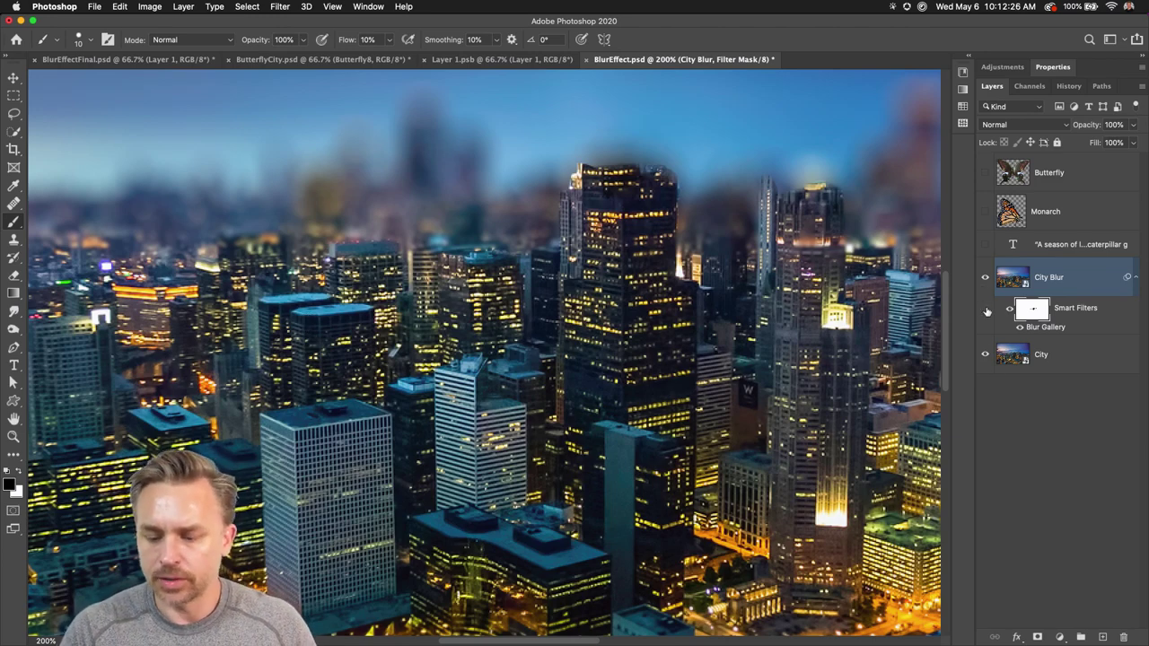
key(super+0)
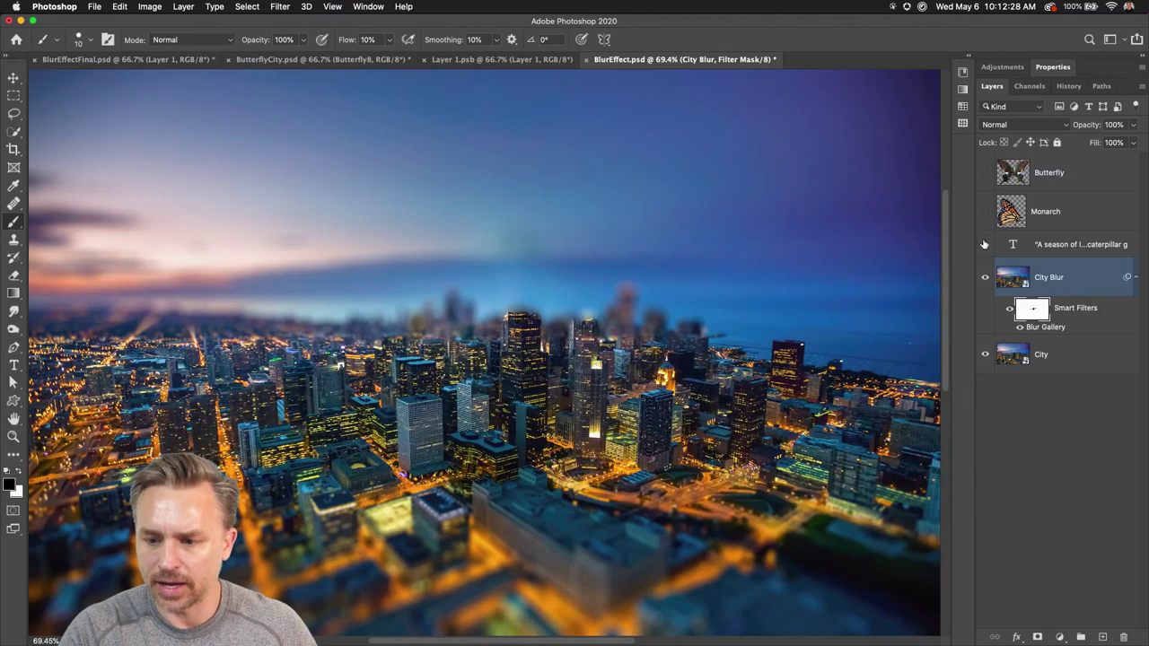
scroll(406, 210, down, 2)
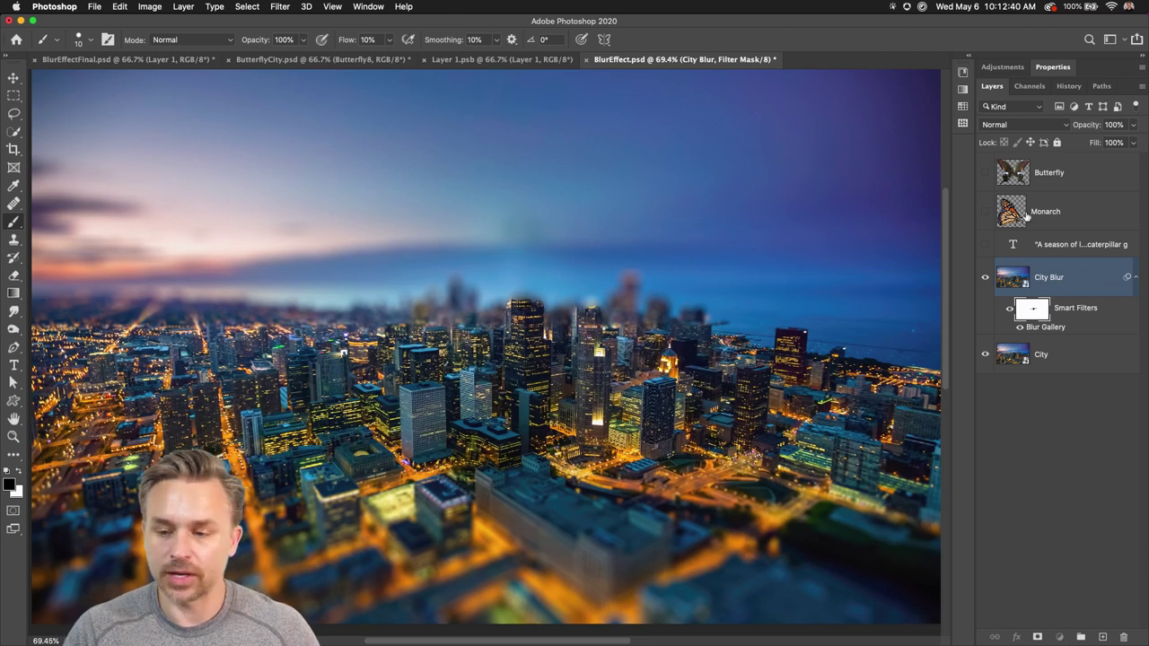
- Show the Monarch layer, move it over the skyline, and convert it to a smart object
click(985, 211)
click(1022, 230)
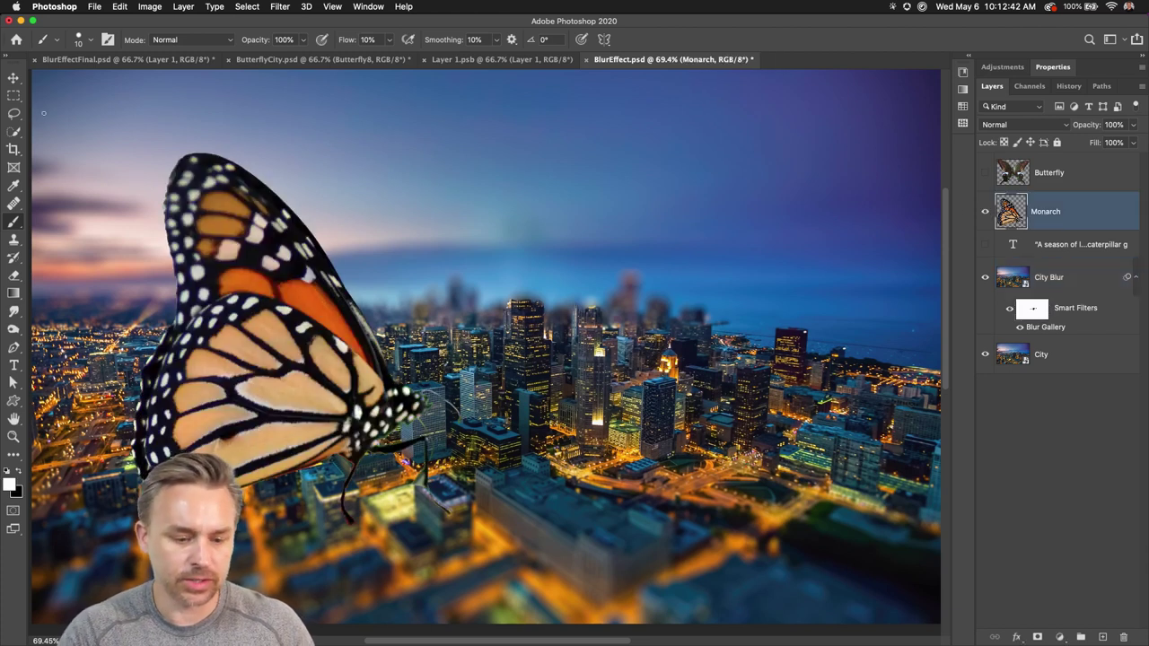
click(13, 78)
drag(239, 323, 351, 187)
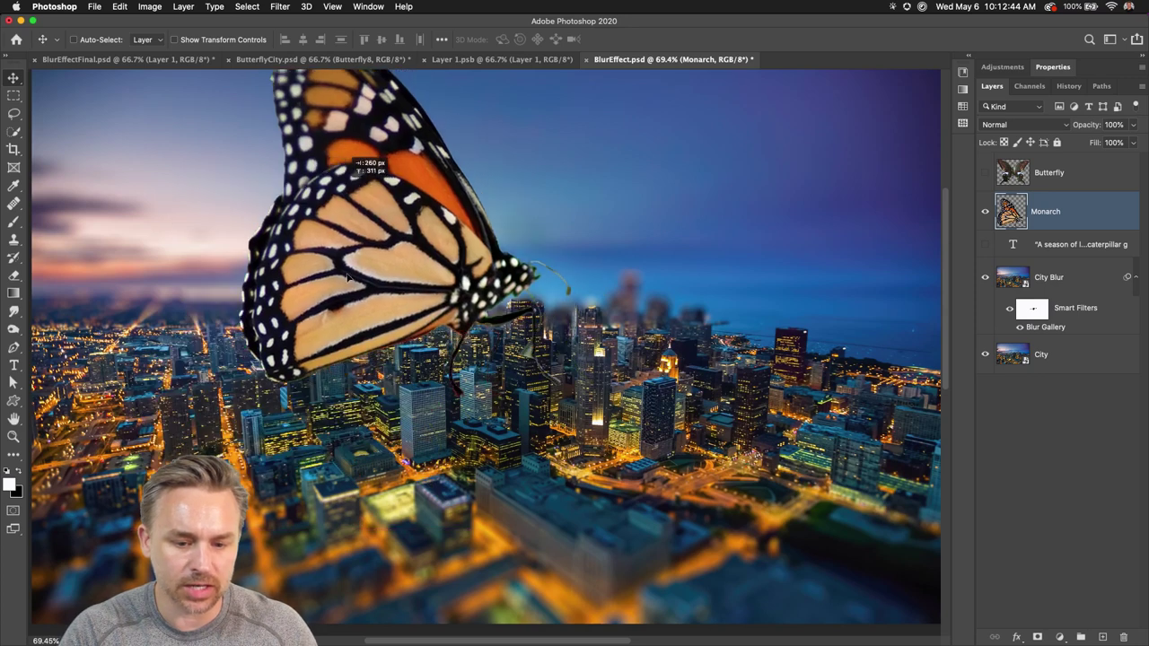
drag(348, 277, 588, 367)
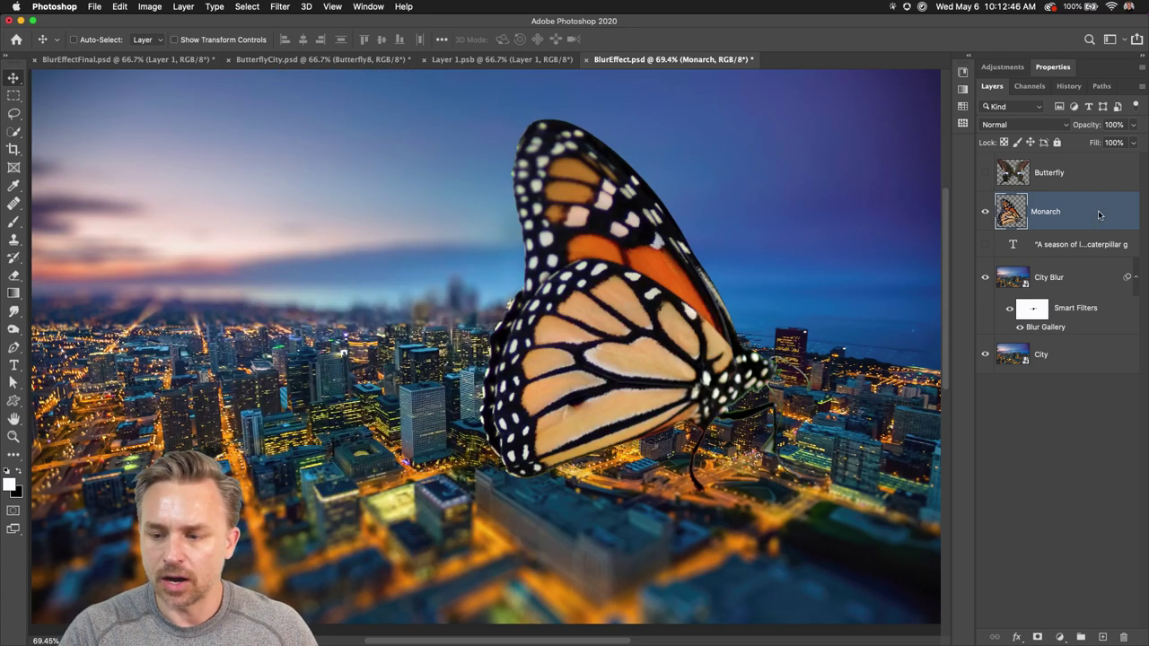
right_click(1099, 213)
click(1012, 287)
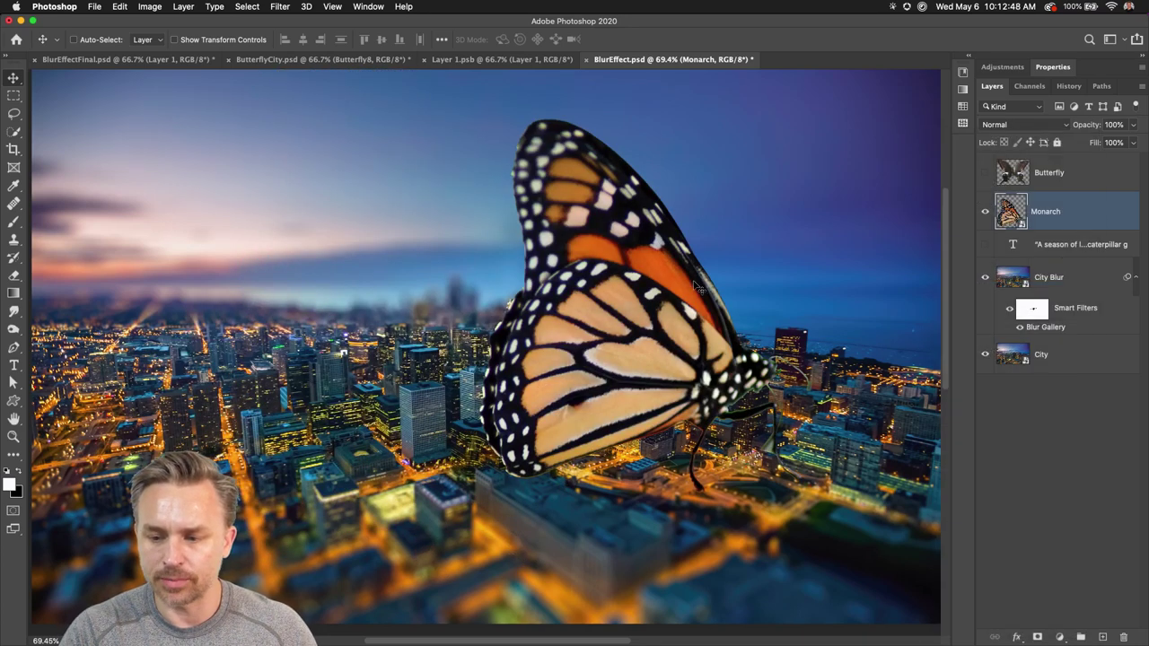
drag(699, 287, 530, 273)
- Scale the Monarch to about 44%, tilt it slightly, and place it above the central skyline
key(ctrl+t)
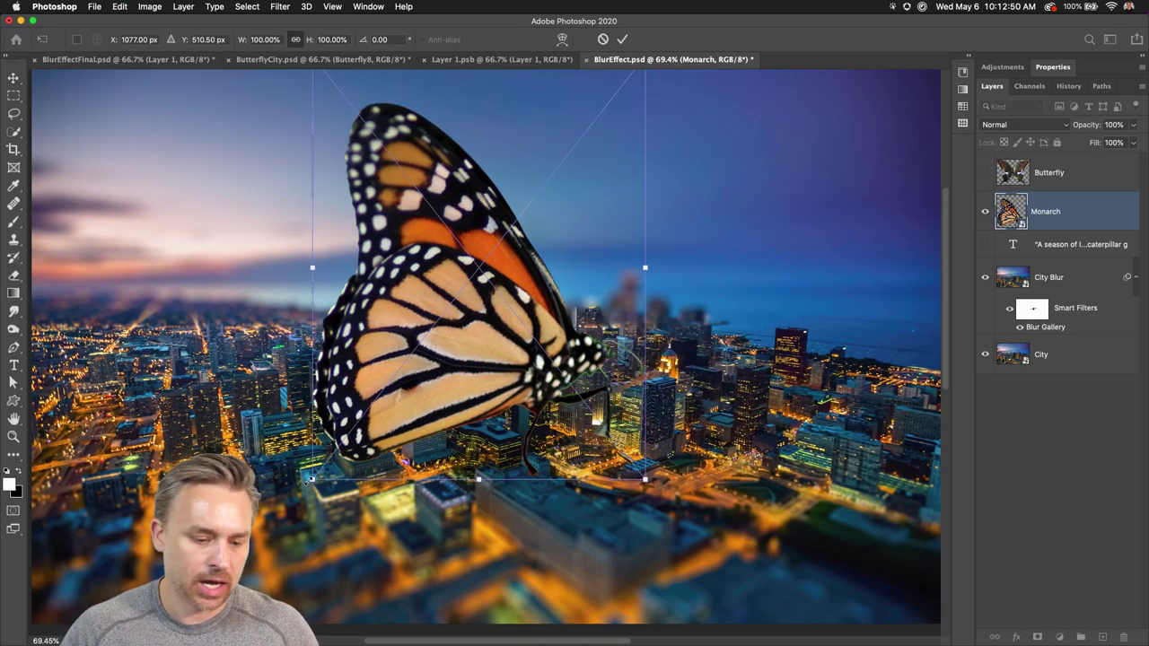
drag(312, 480, 439, 318)
drag(526, 260, 437, 258)
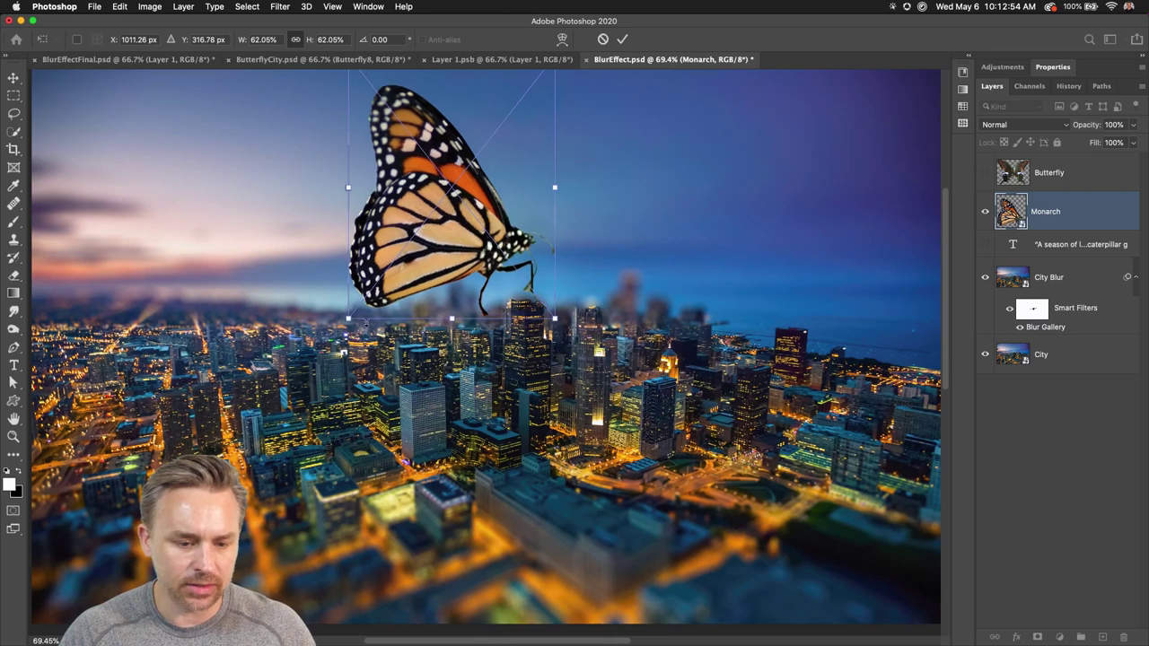
drag(365, 323, 424, 248)
drag(438, 170, 438, 248)
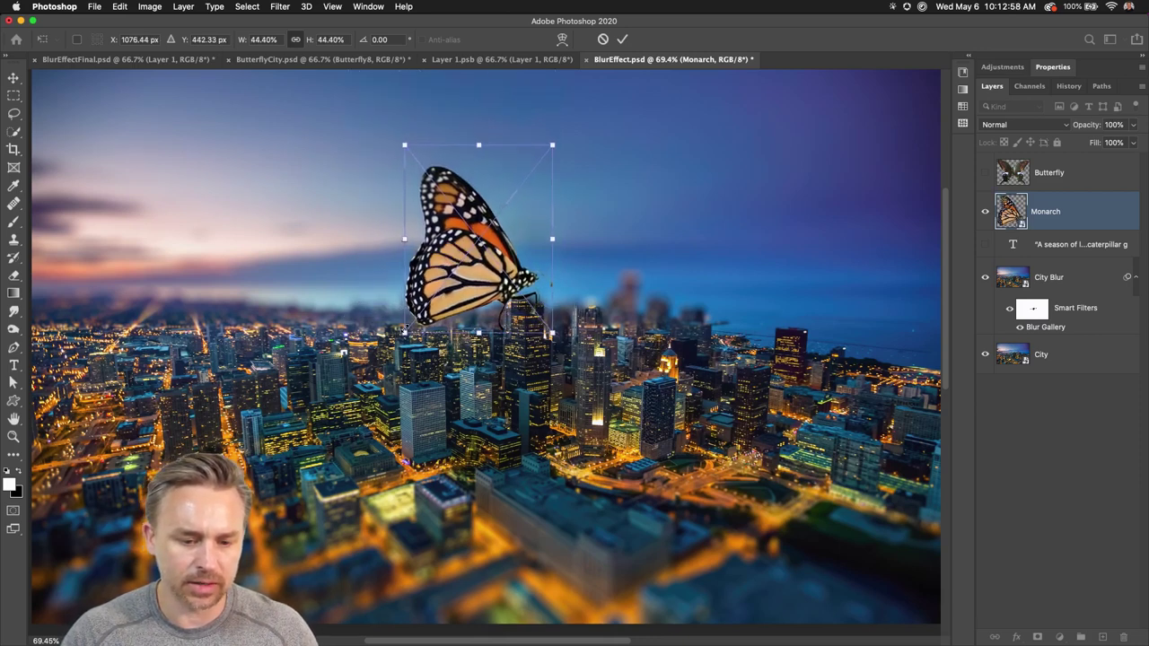
drag(404, 330, 399, 316)
key(Return)
drag(445, 274, 445, 285)
key(super+1)
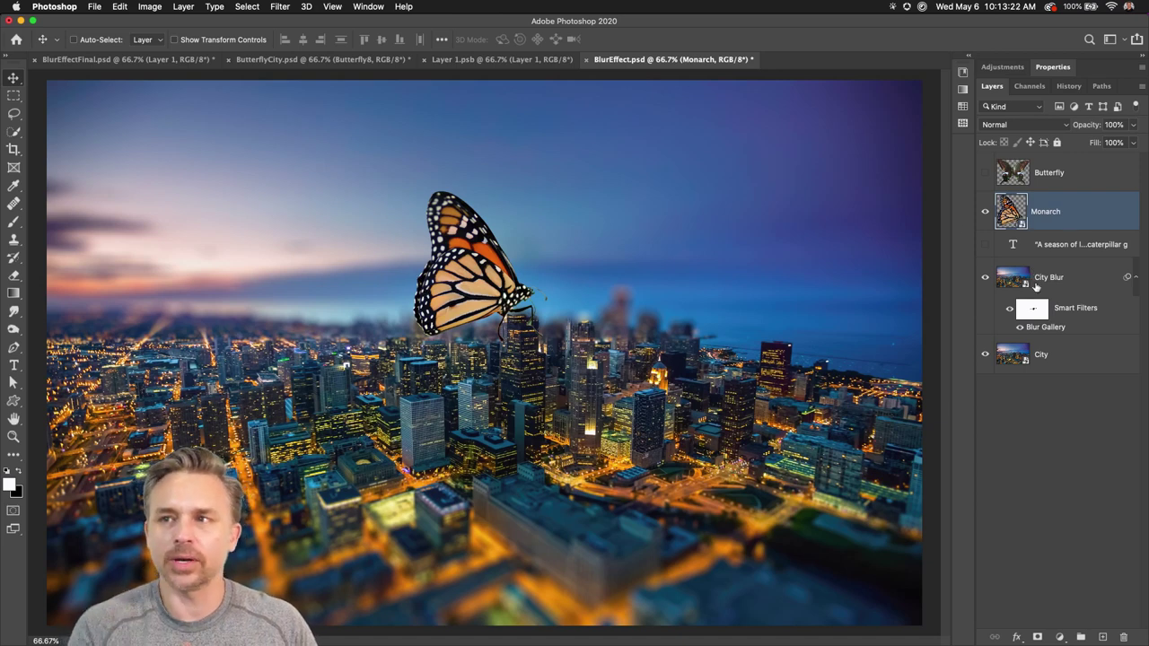
- Add a Brightness/Contrast adjustment clipped to the Monarch layer with brightness at -86
click(1061, 637)
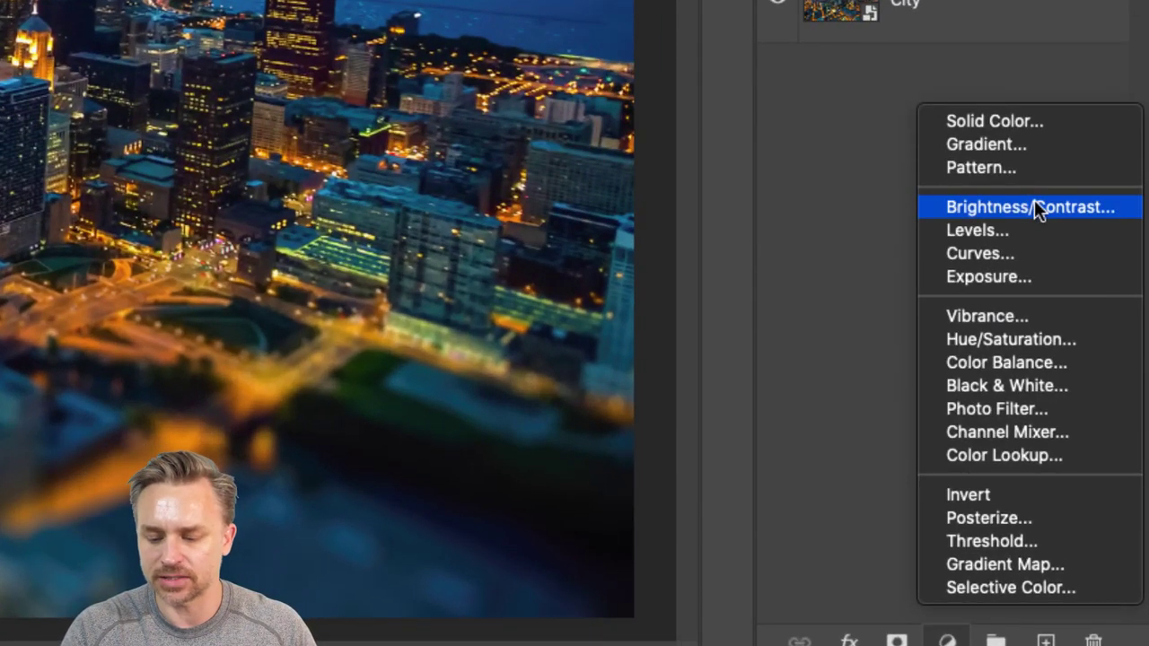
click(1035, 205)
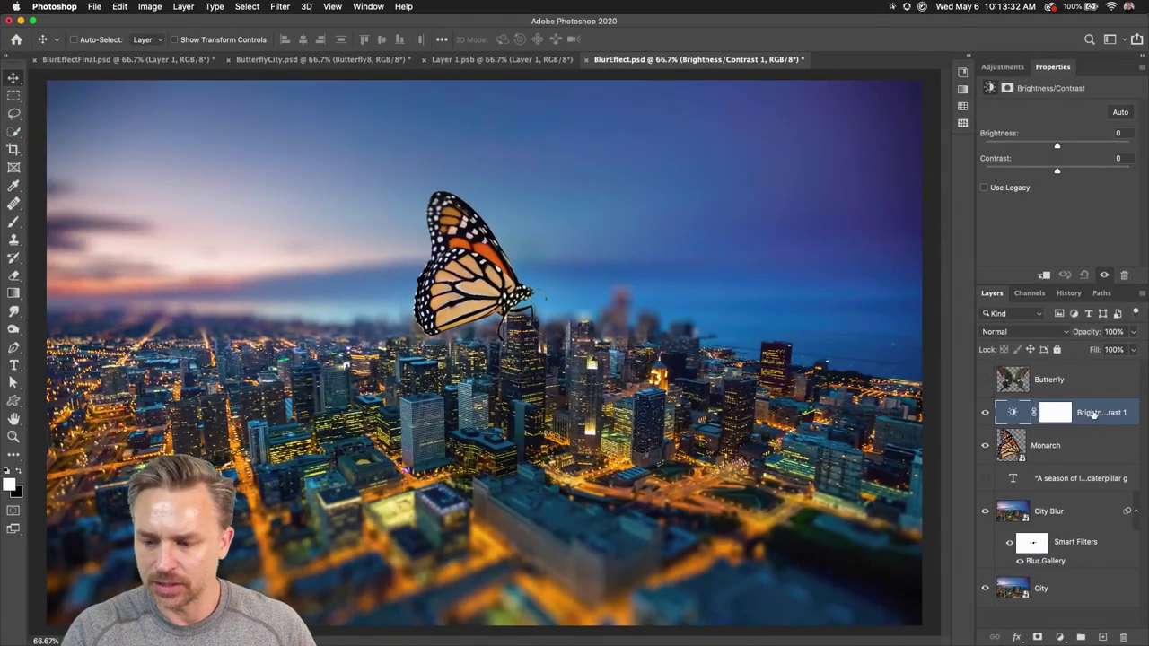
click(1016, 146)
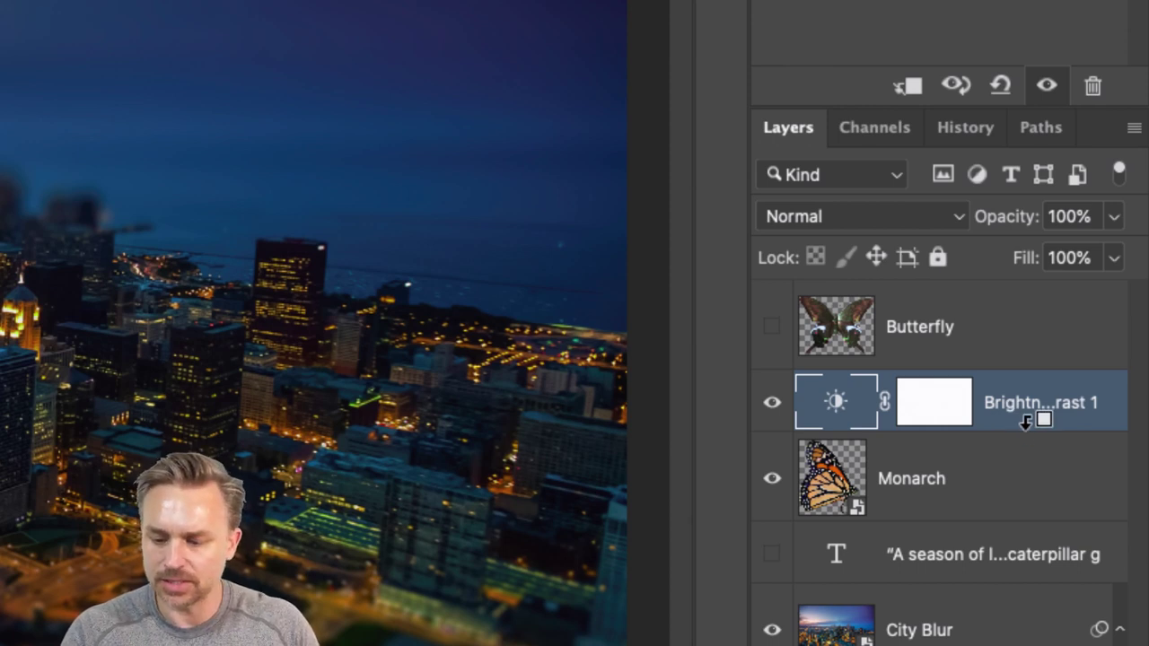
alt+click(1026, 421)
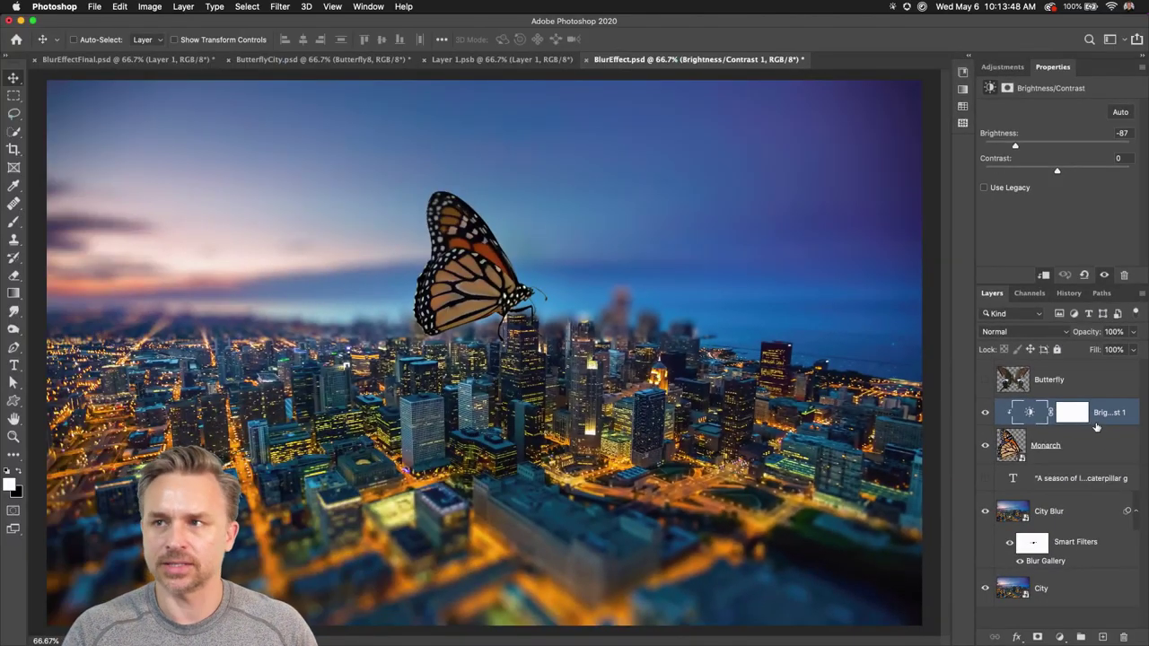
drag(1058, 146, 1021, 148)
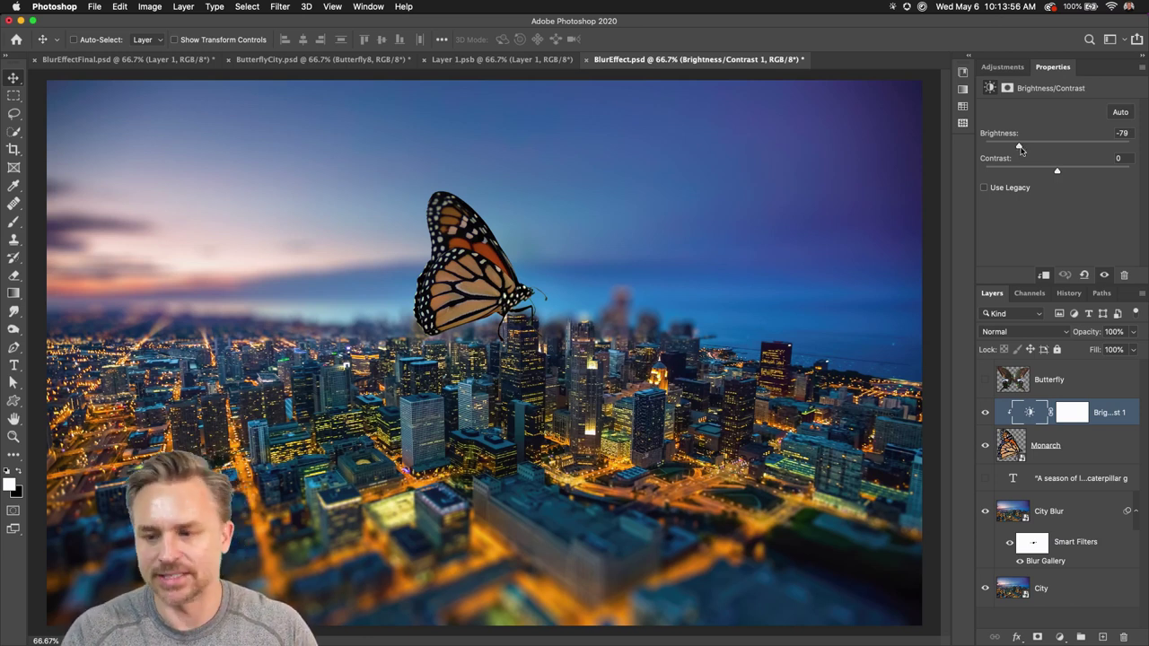
drag(1019, 147, 1016, 146)
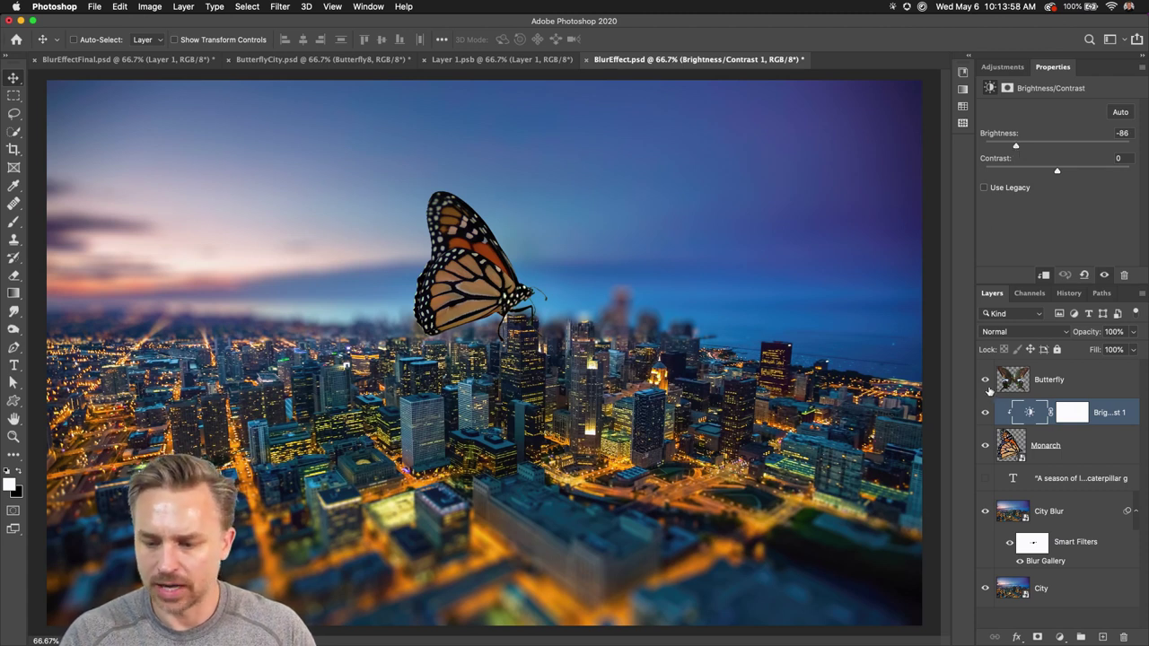
- Briefly show the large Butterfly layer, then hide it again
click(985, 379)
click(1032, 384)
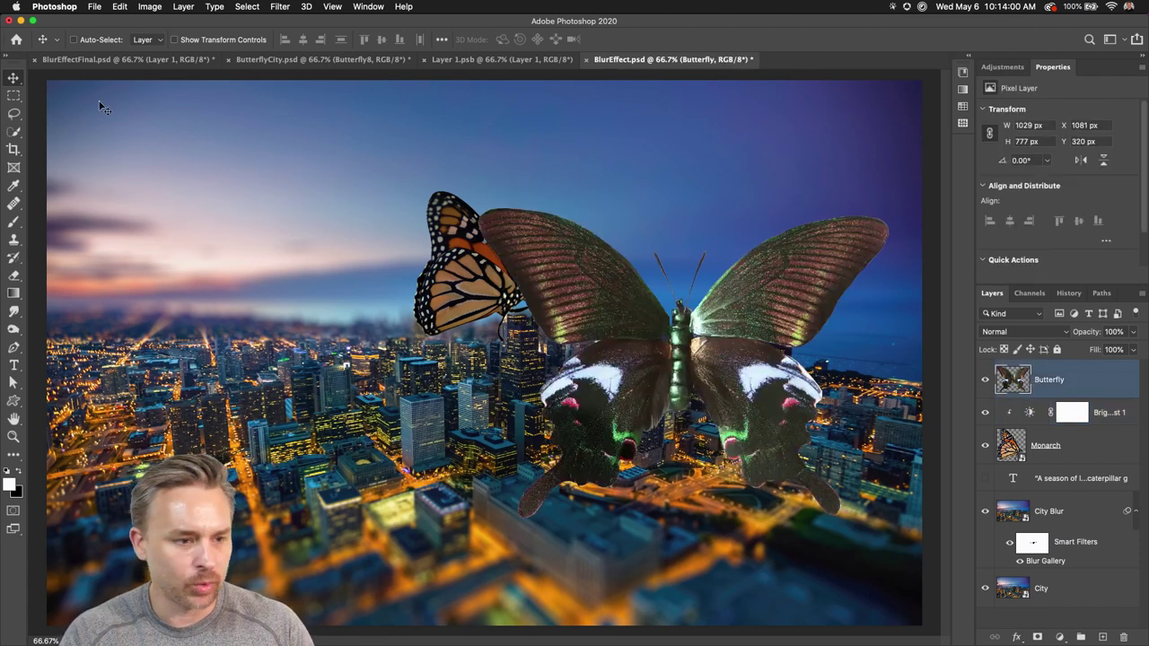
click(985, 380)
- Select the Monarch layer and start a Blur Gallery Field Blur on it
click(1051, 447)
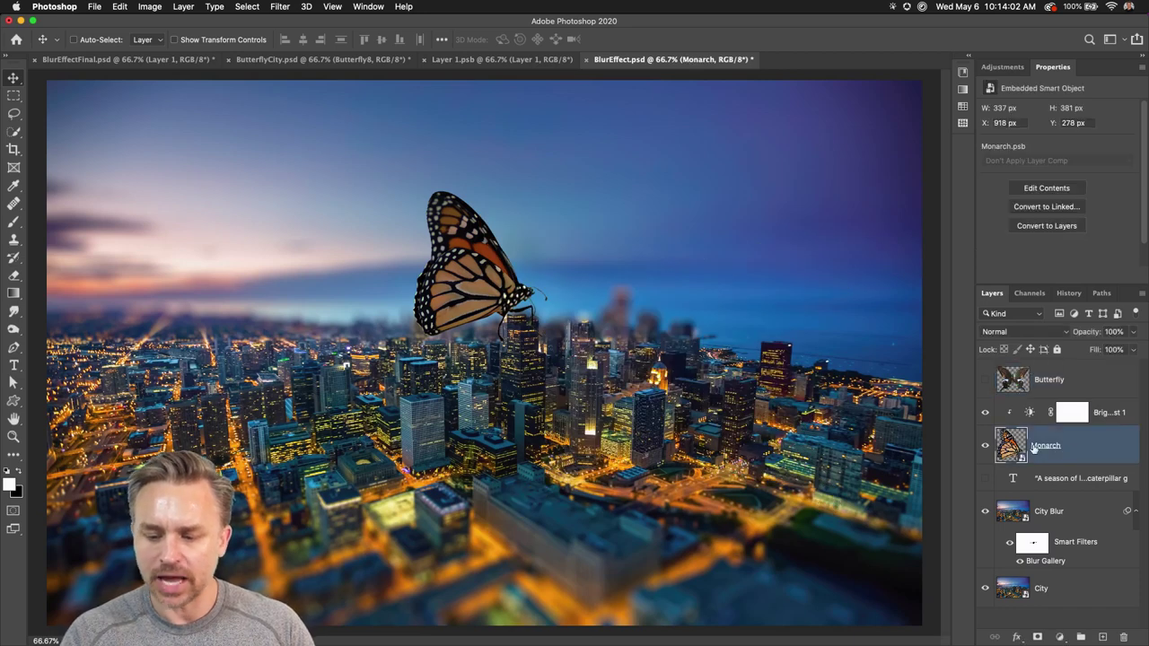
click(274, 5)
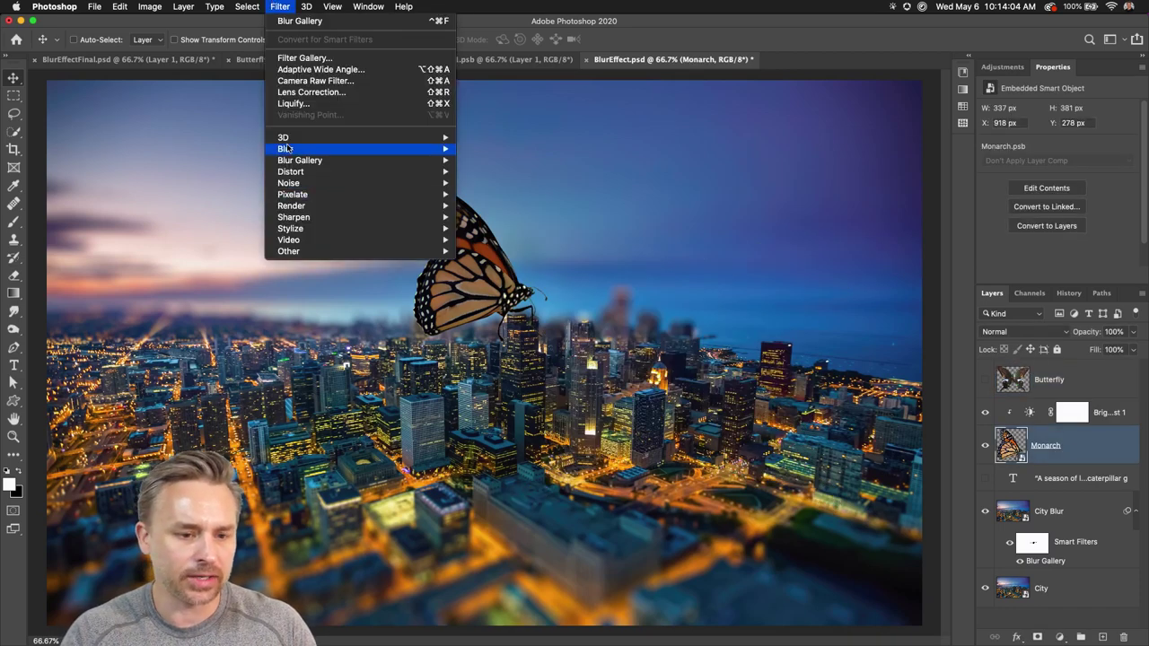
mouse_move(284, 138)
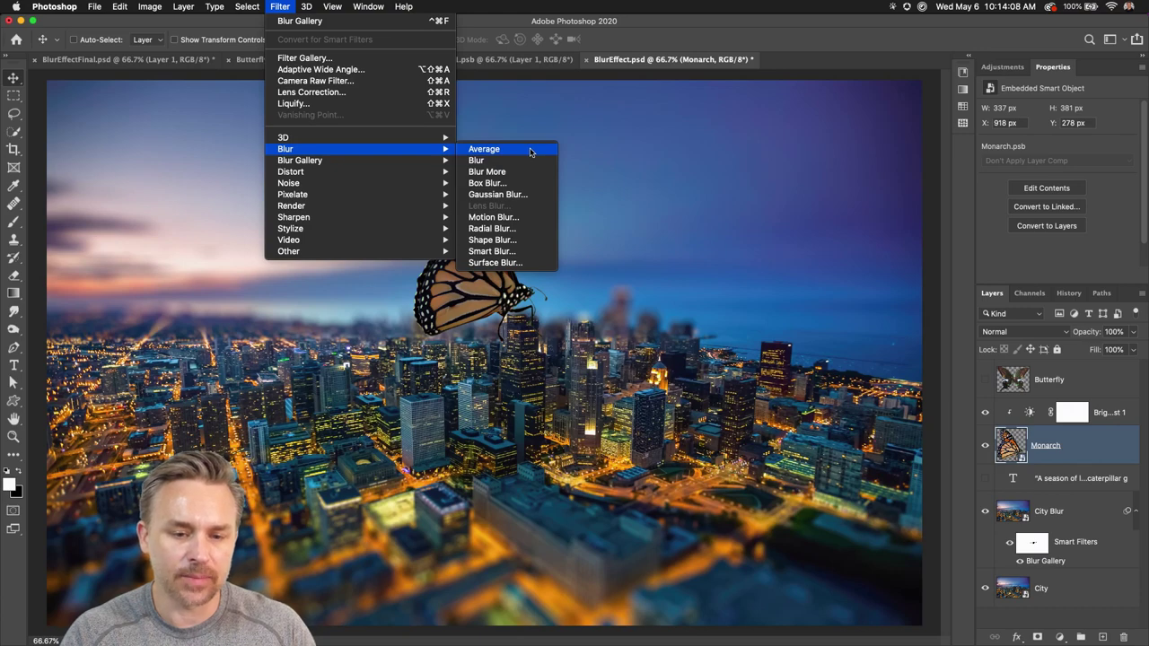
mouse_move(351, 161)
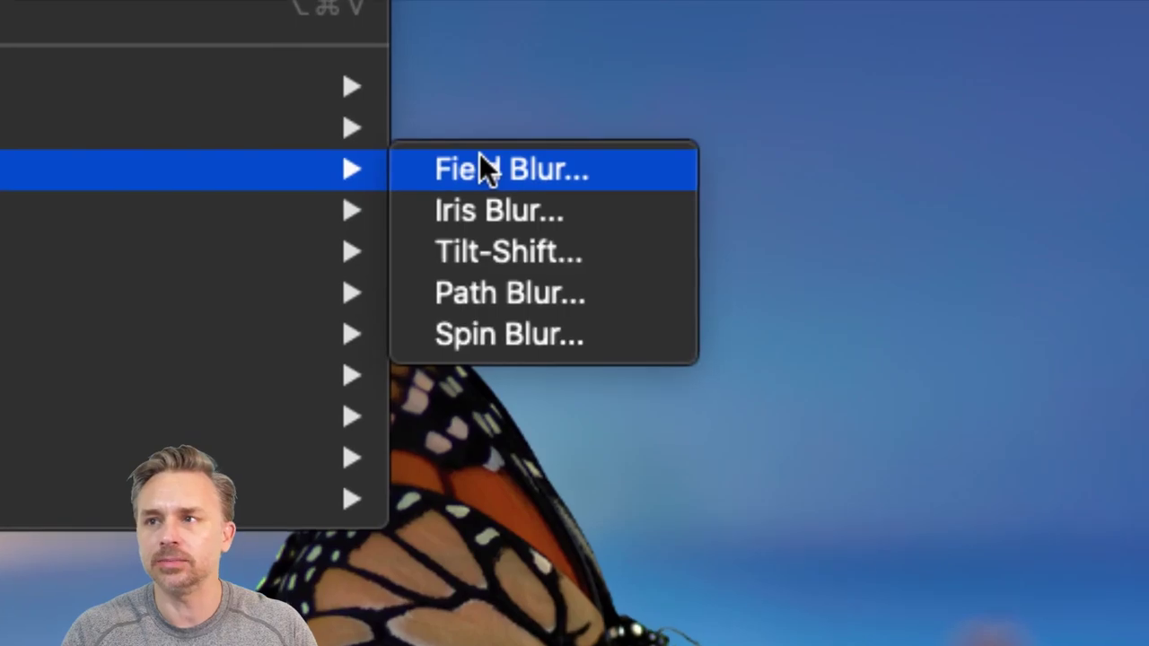
click(479, 153)
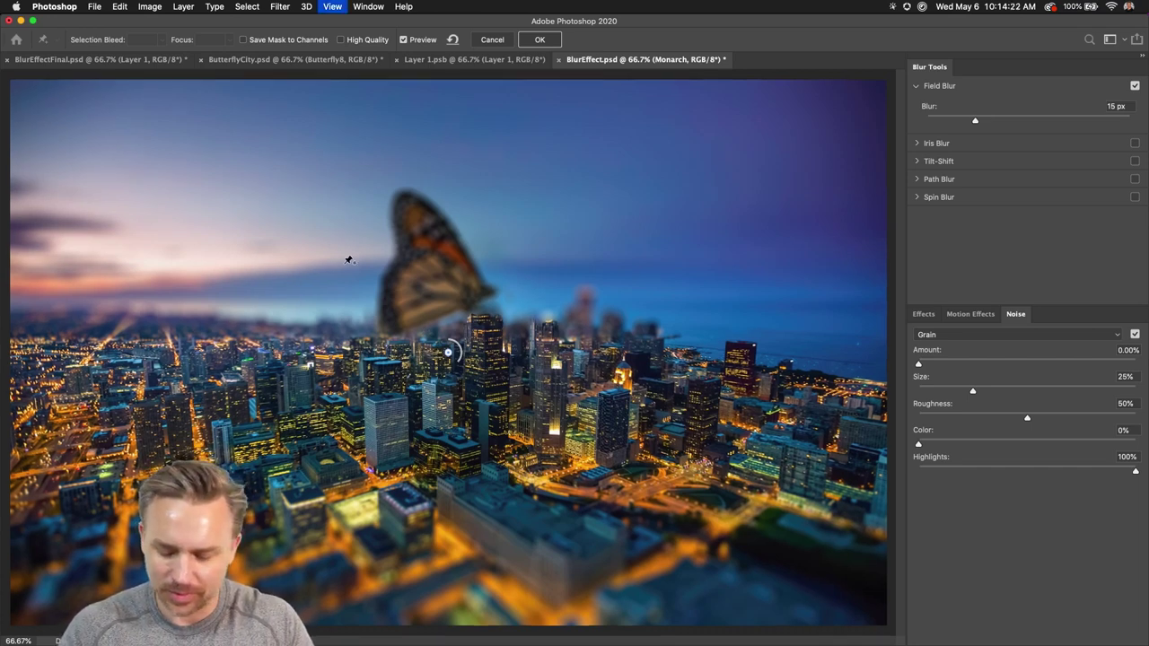
- Move the Field Blur pin into the sky, add a 1 px pin on the butterfly, and apply
key(super+plus)
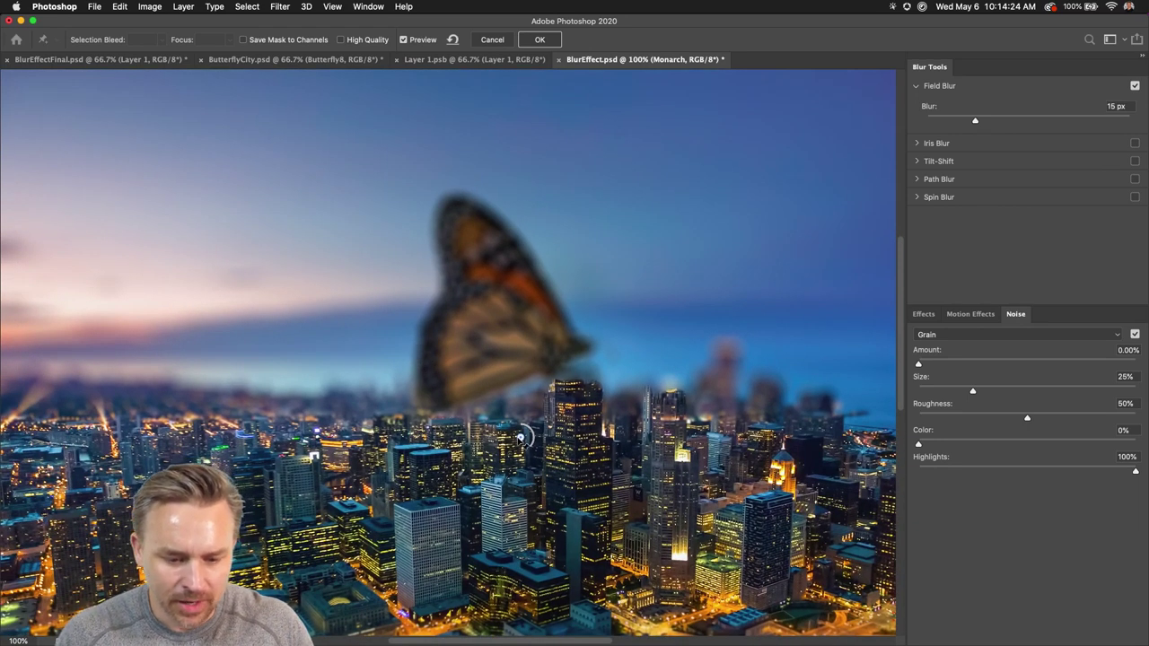
drag(520, 438, 444, 172)
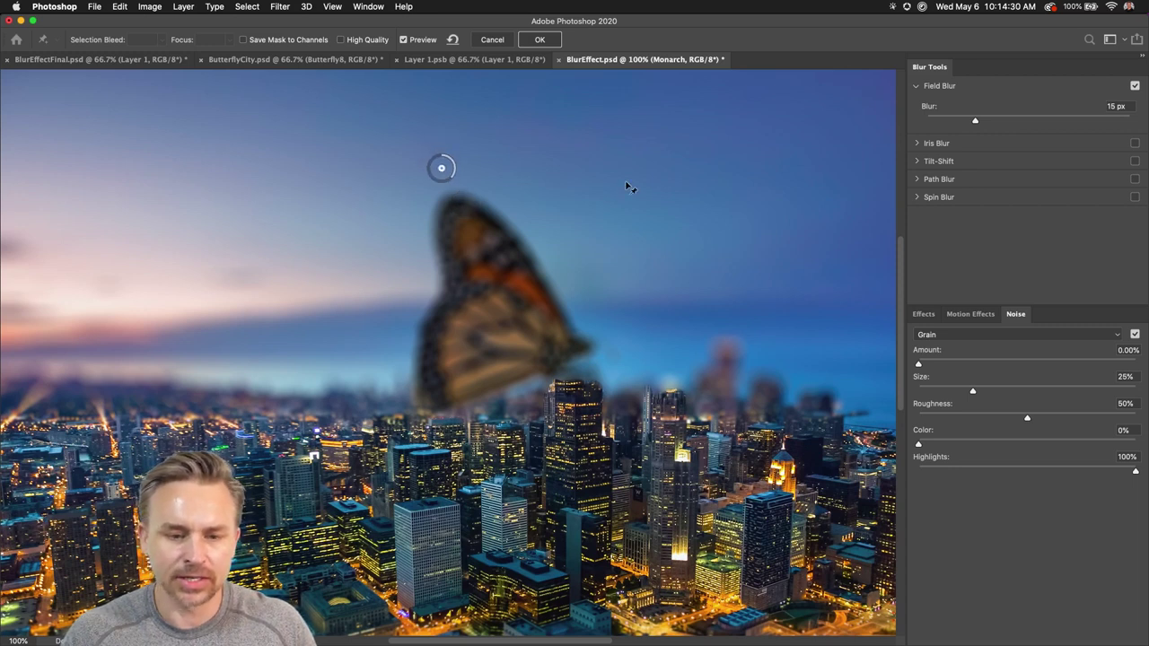
click(440, 179)
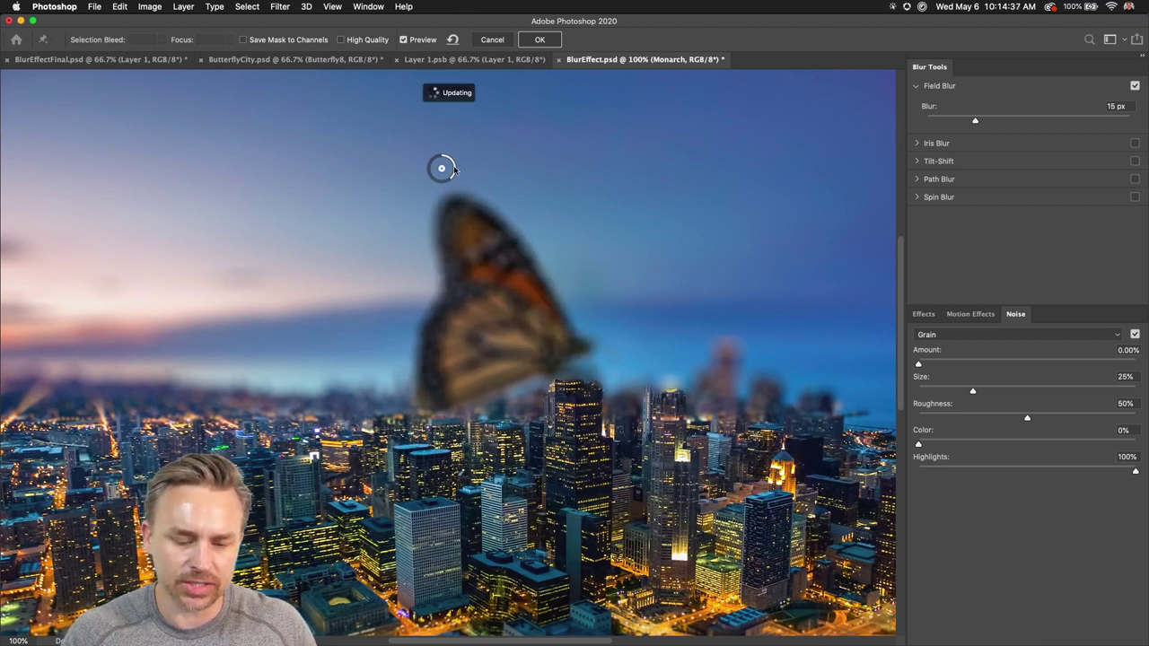
click(500, 302)
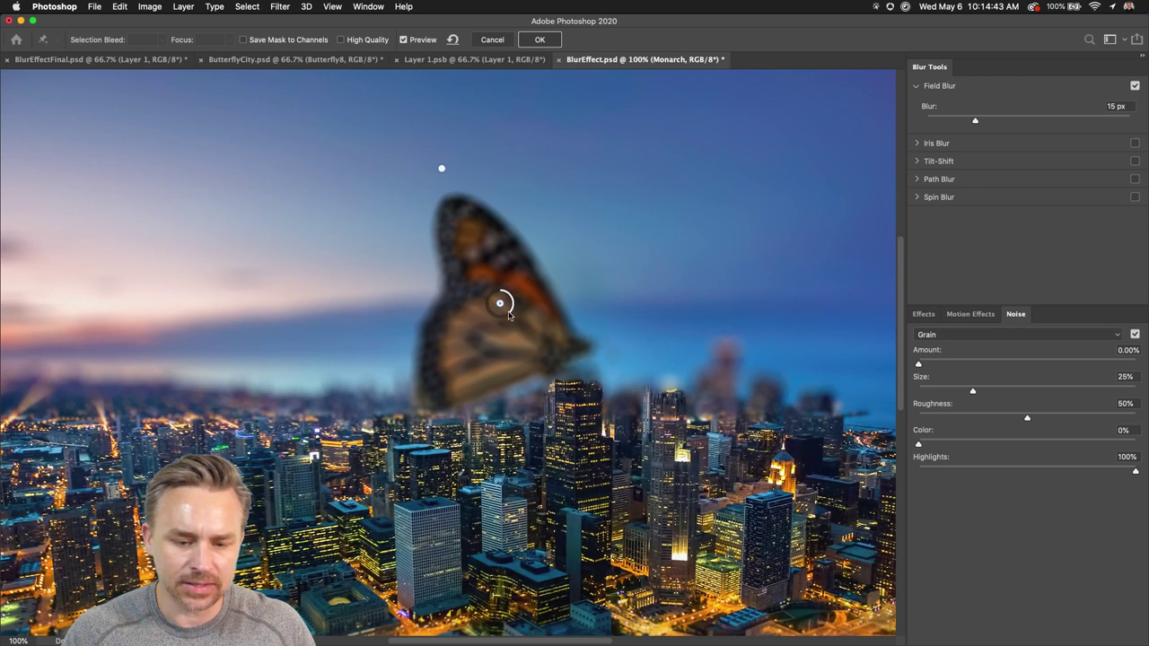
drag(514, 307, 503, 296)
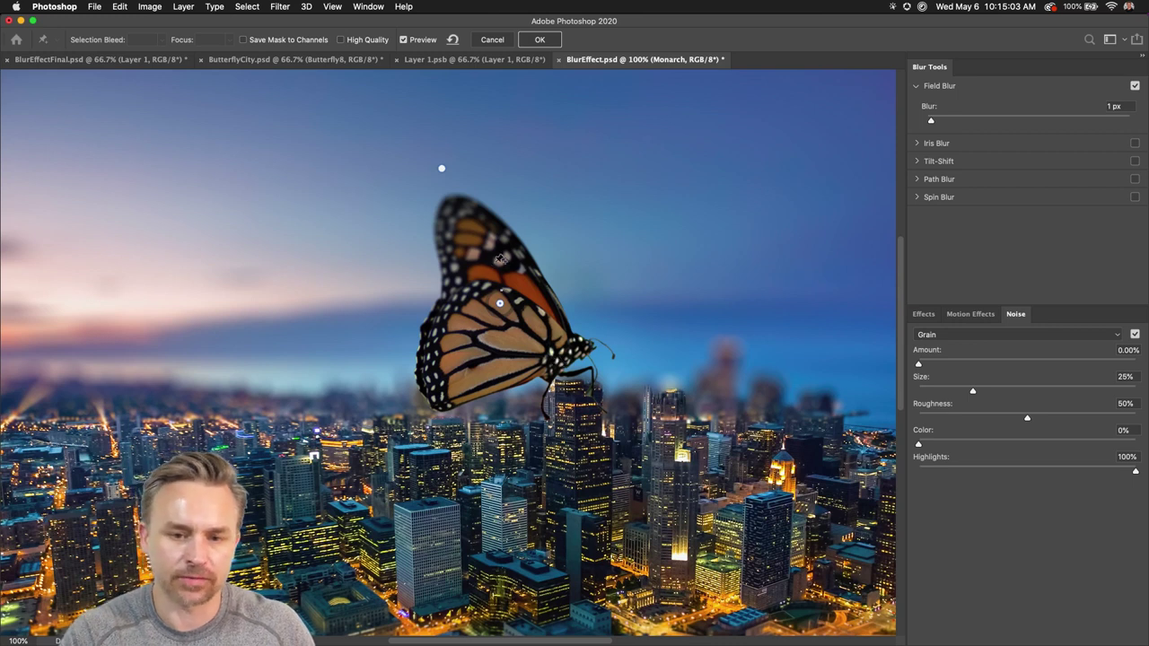
click(540, 43)
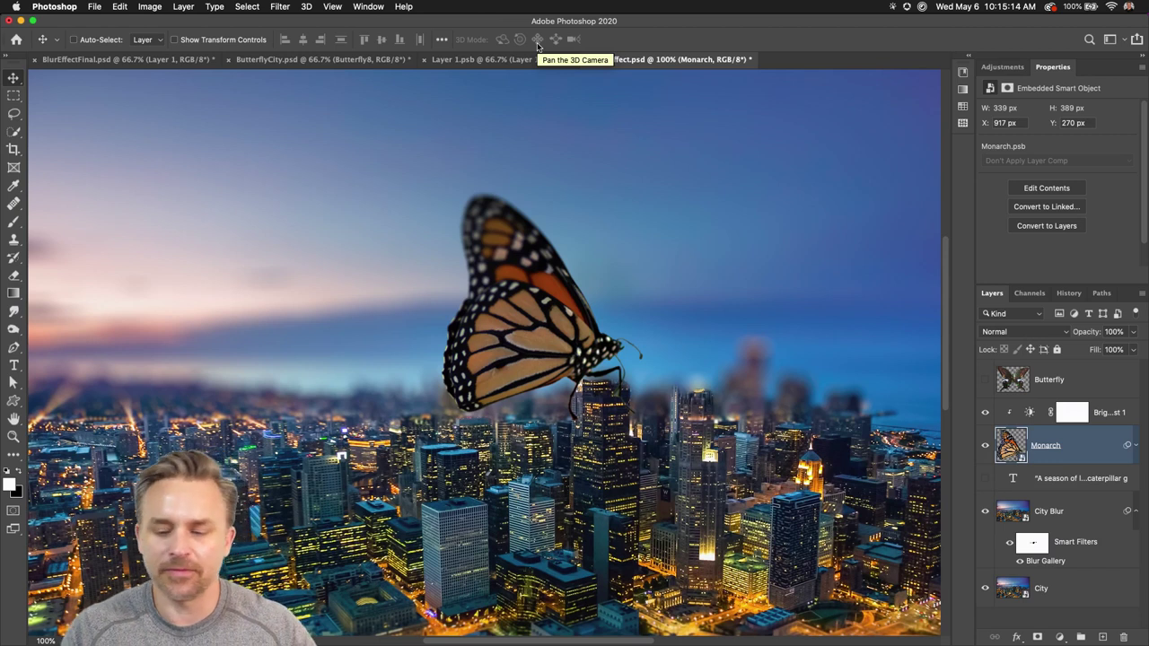
- Collapse the Properties panel, zoom out to 66.7%, and make the Butterfly layer visible again
double_click(1109, 66)
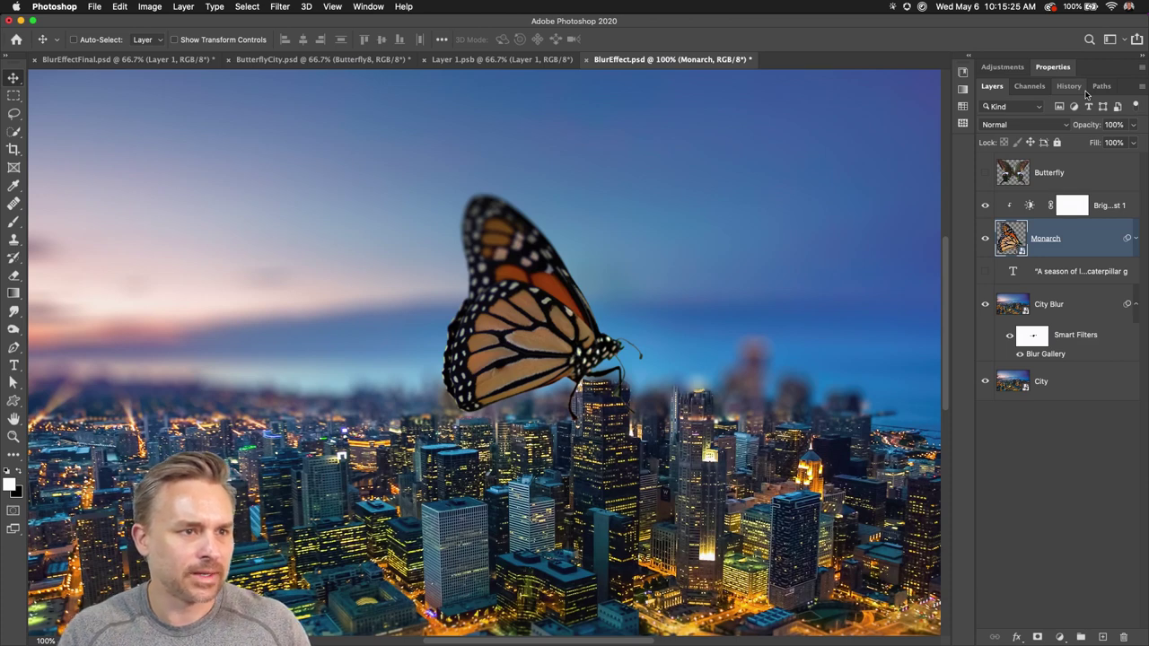
key(super)
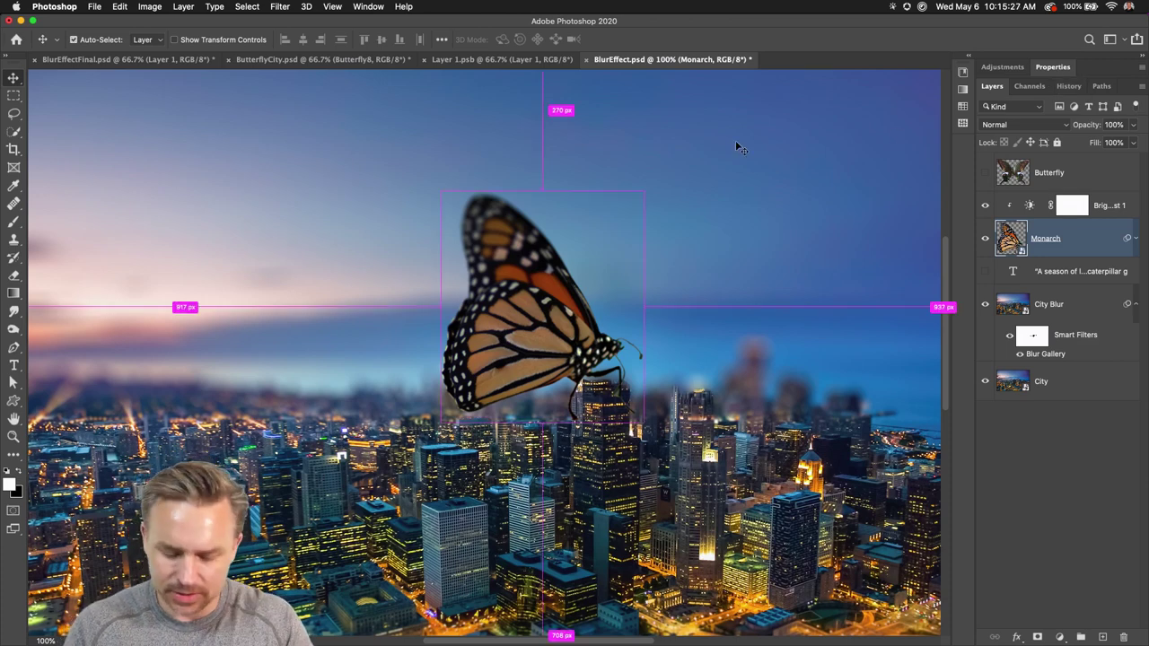
key(super+minus)
click(987, 174)
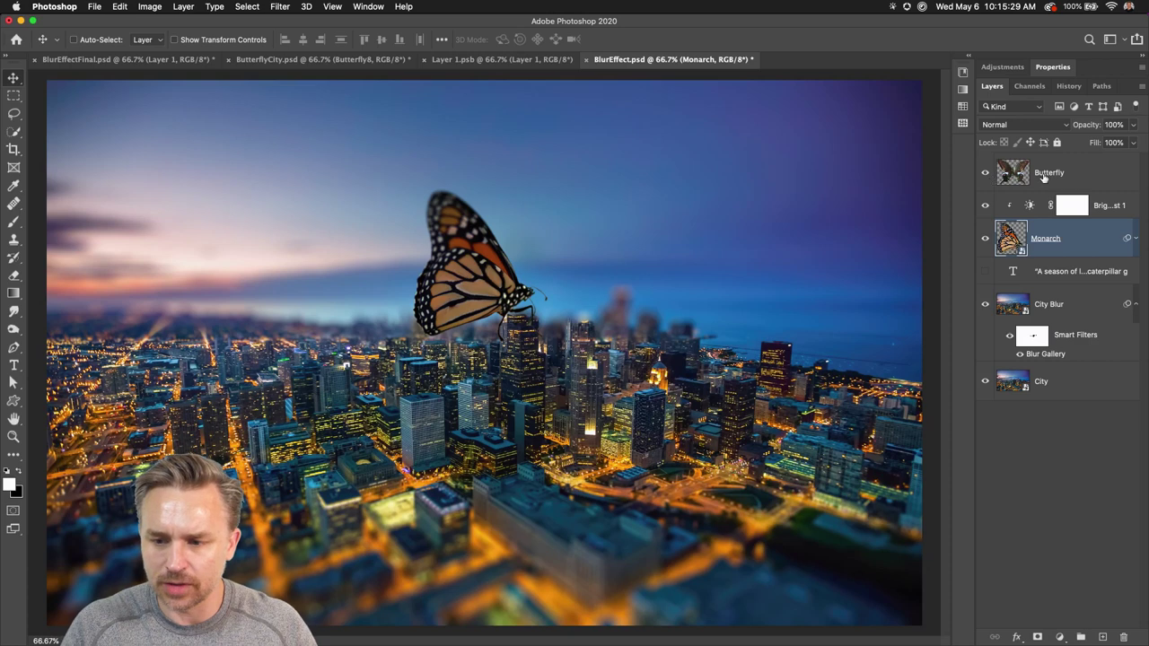
- Centre the large butterfly, then lasso its right wing and paste it onto its own layer
click(1044, 177)
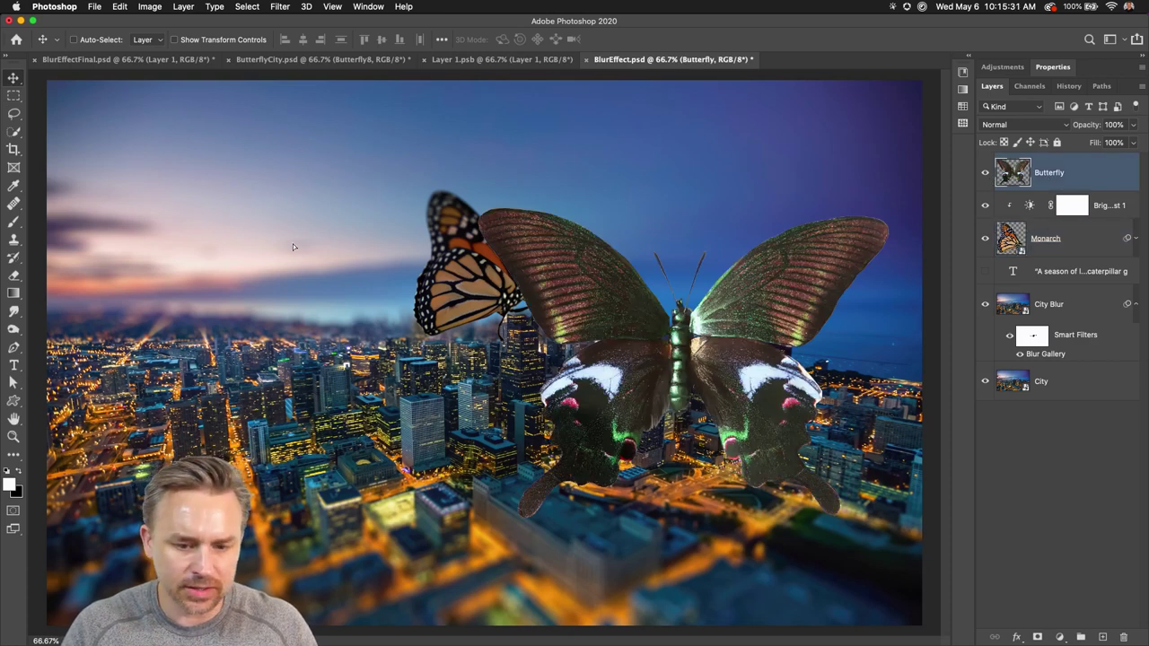
drag(631, 304, 326, 324)
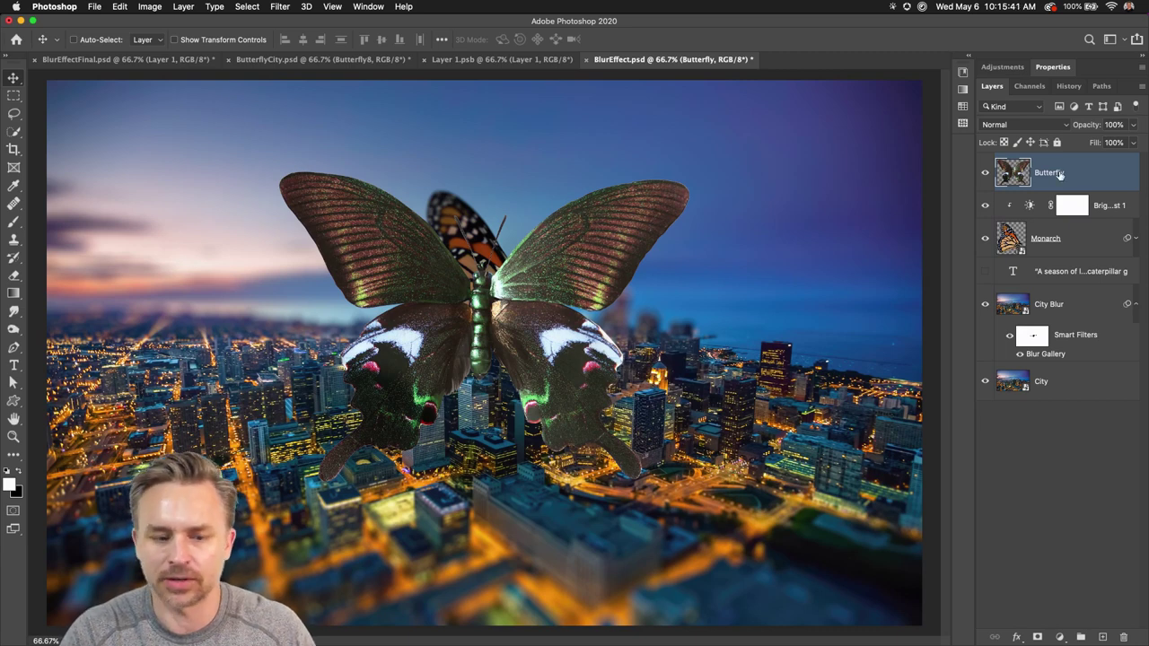
click(13, 114)
key(super+1)
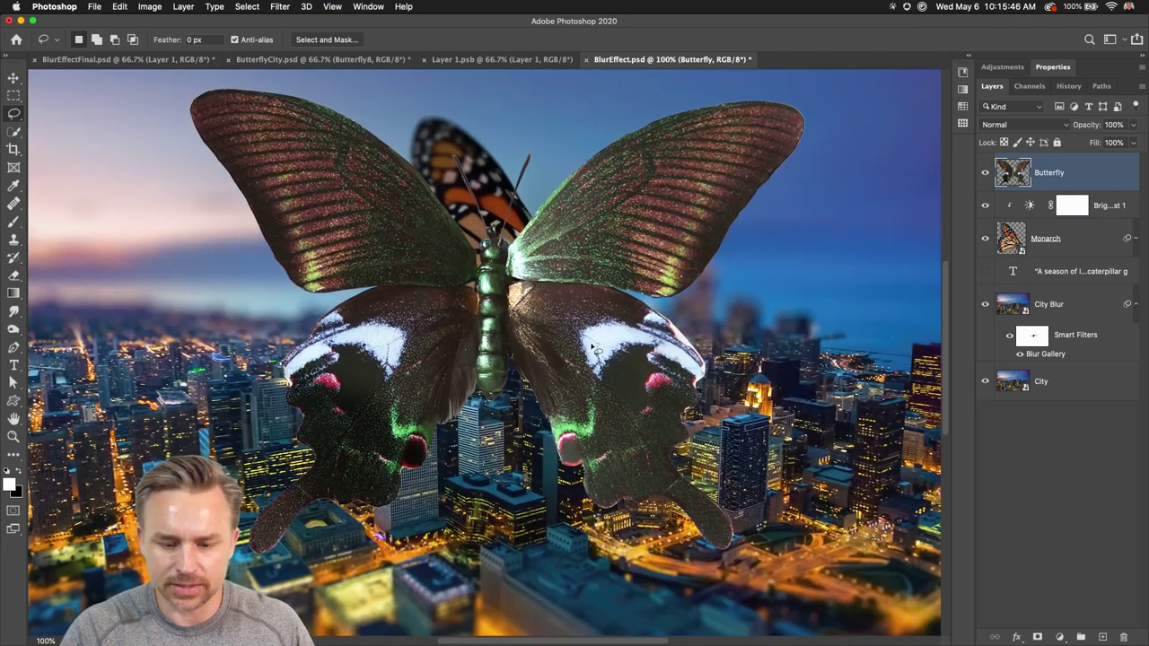
mouse_move(529, 488)
mouse_down()
mouse_move(582, 540)
mouse_move(737, 574)
mouse_move(765, 556)
mouse_move(872, 296)
mouse_move(886, 181)
mouse_move(835, 104)
mouse_move(748, 85)
mouse_move(611, 96)
mouse_move(510, 236)
mouse_move(528, 487)
mouse_up()
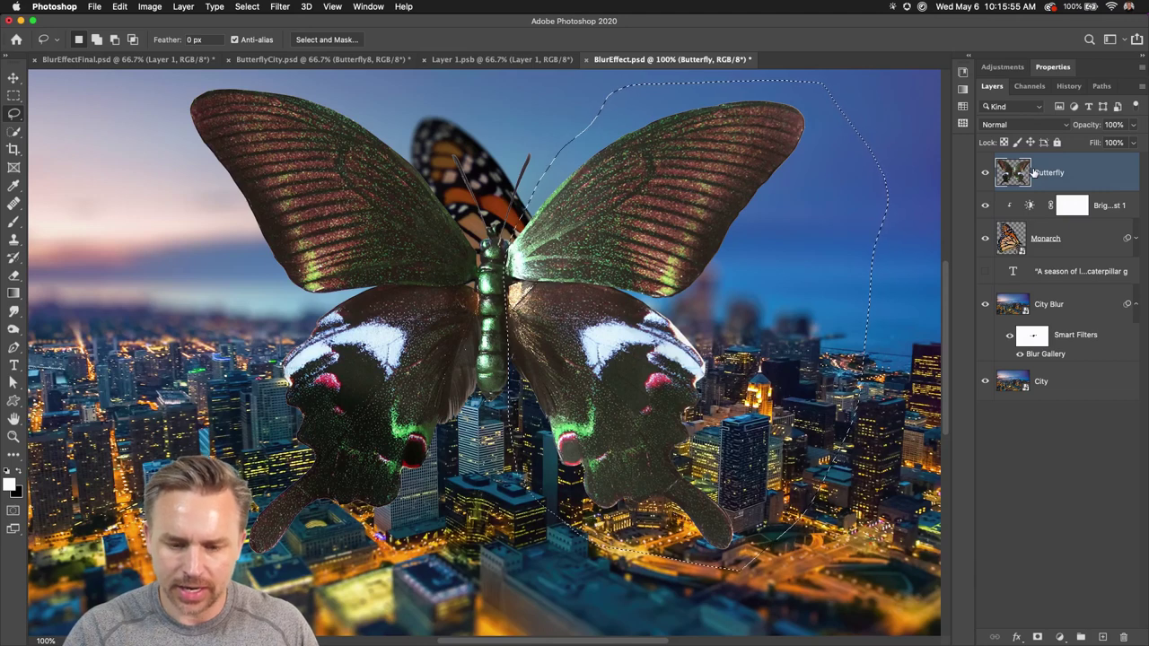
key(super+x)
key(super+v)
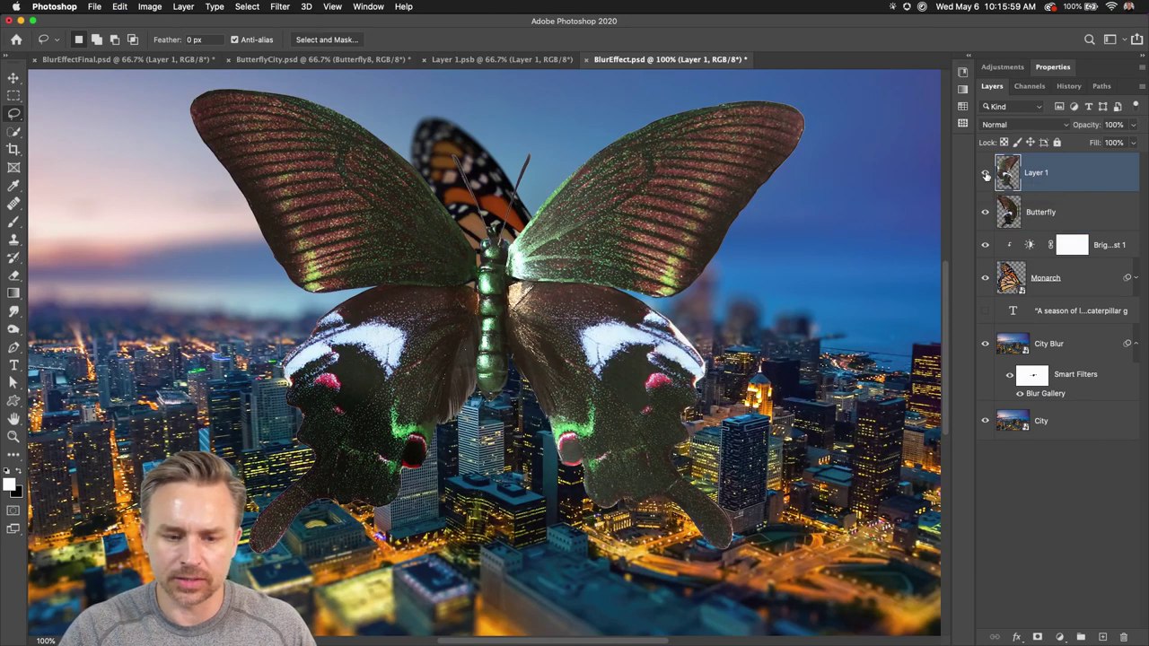
- Lasso the butterfly's left wing and paste it in place onto a new Layer 2
click(1029, 218)
mouse_move(169, 100)
mouse_down()
mouse_move(337, 88)
mouse_move(449, 176)
mouse_move(484, 247)
mouse_move(486, 326)
mouse_move(449, 574)
mouse_move(140, 431)
mouse_move(147, 237)
mouse_move(164, 157)
mouse_up()
key(super+x)
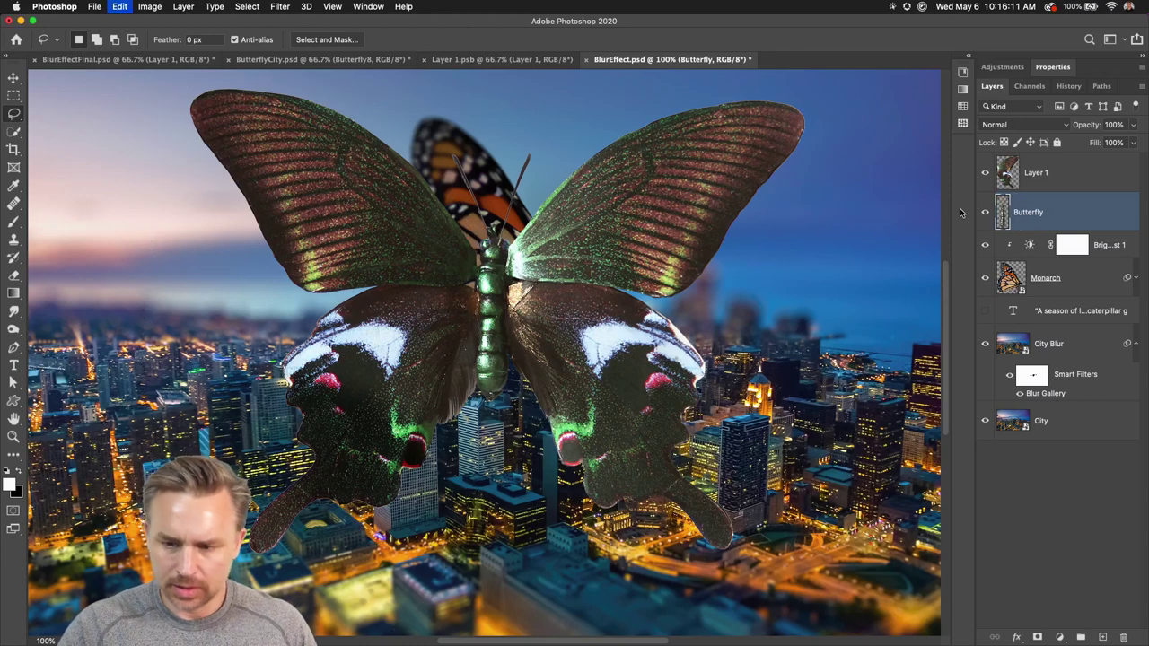
key(shift+super+v)
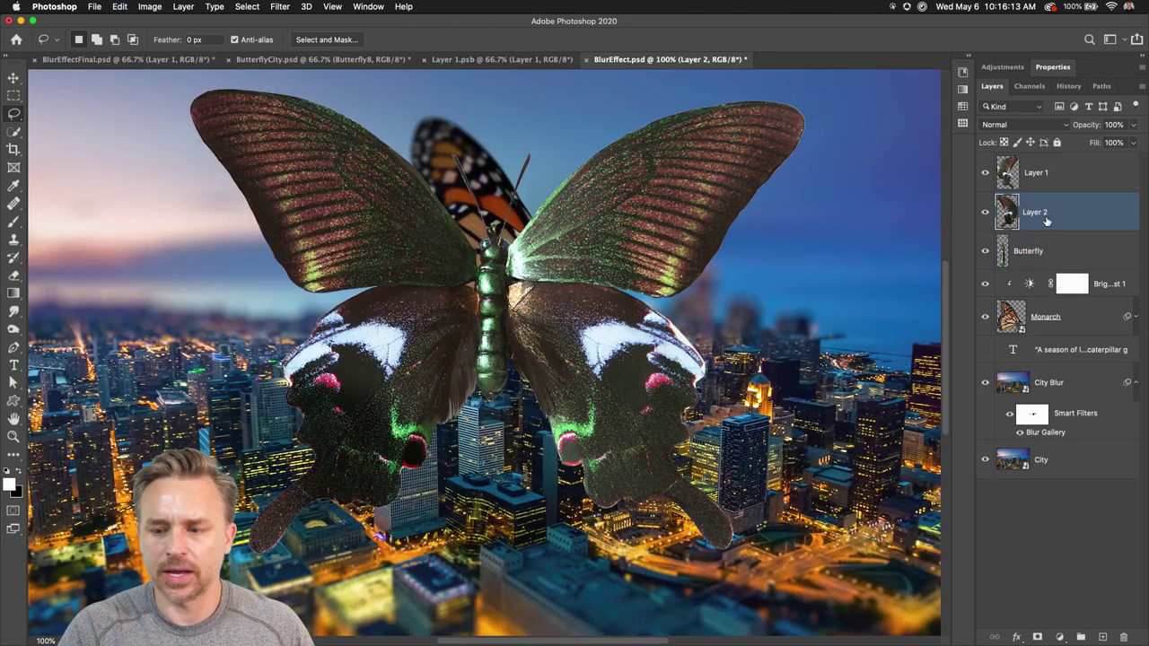
click(1051, 177)
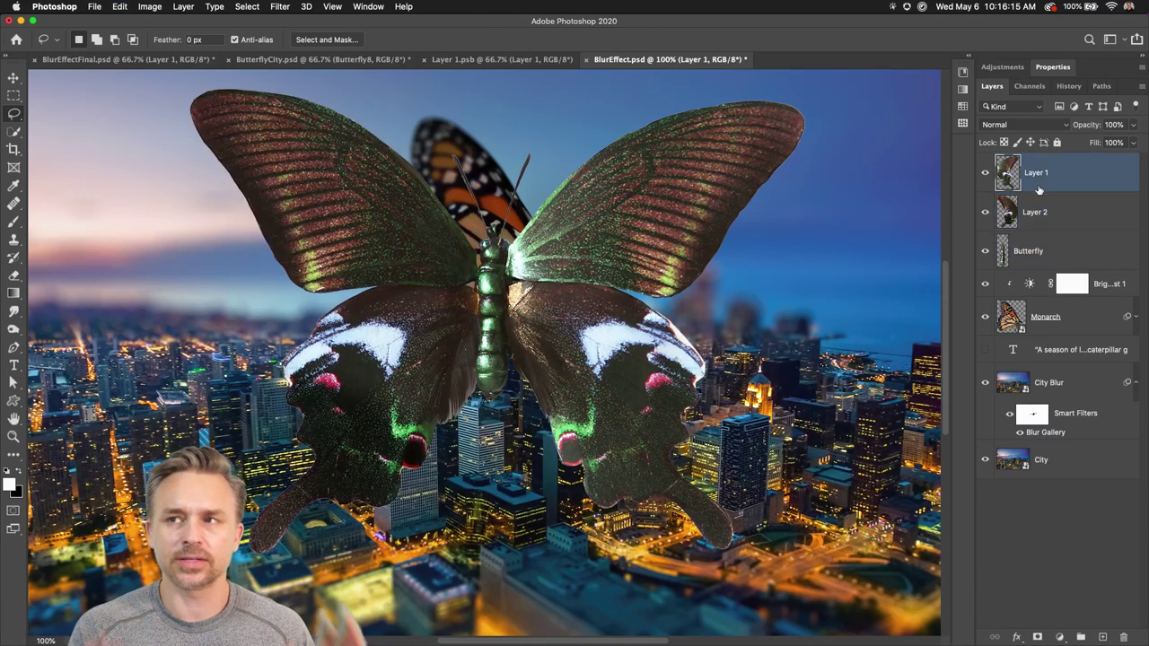
- Hide the Monarch and Brightness layers, and convert Layer 1, Layer 2 and Butterfly to smart objects
click(985, 284)
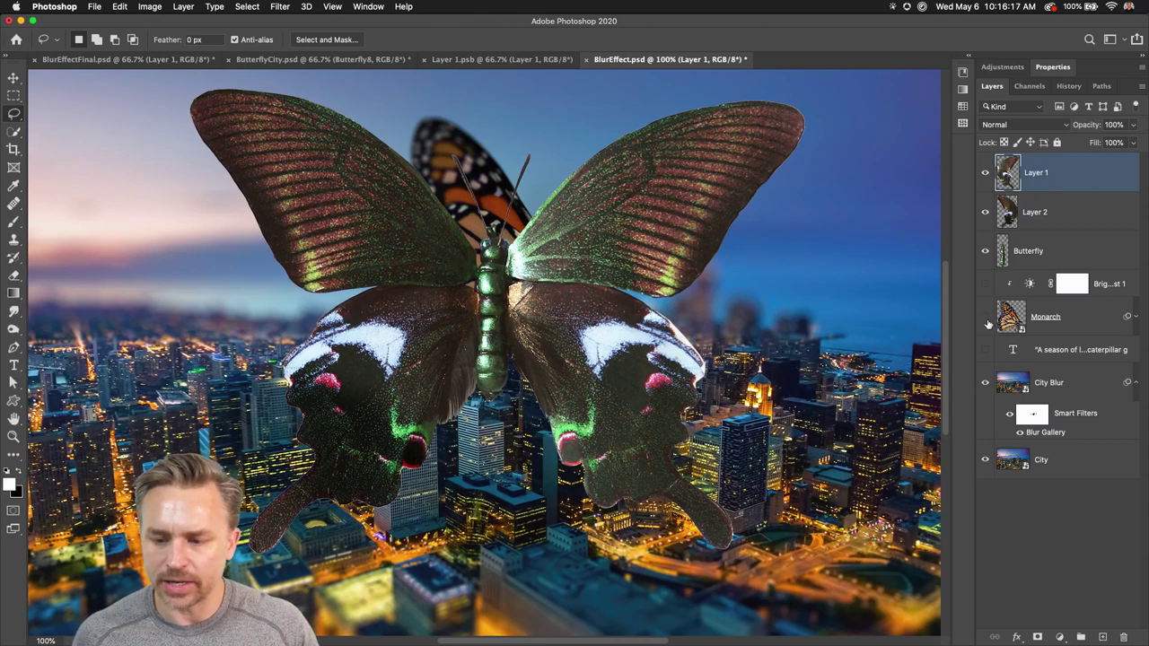
click(985, 319)
right_click(1080, 172)
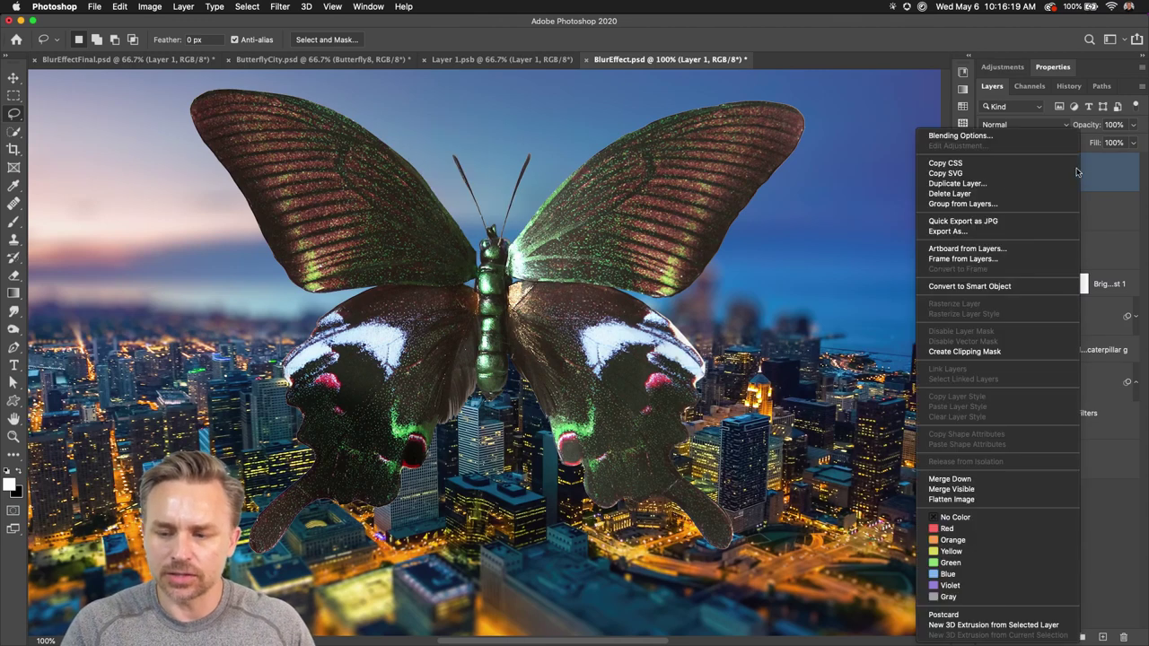
click(951, 289)
click(1060, 215)
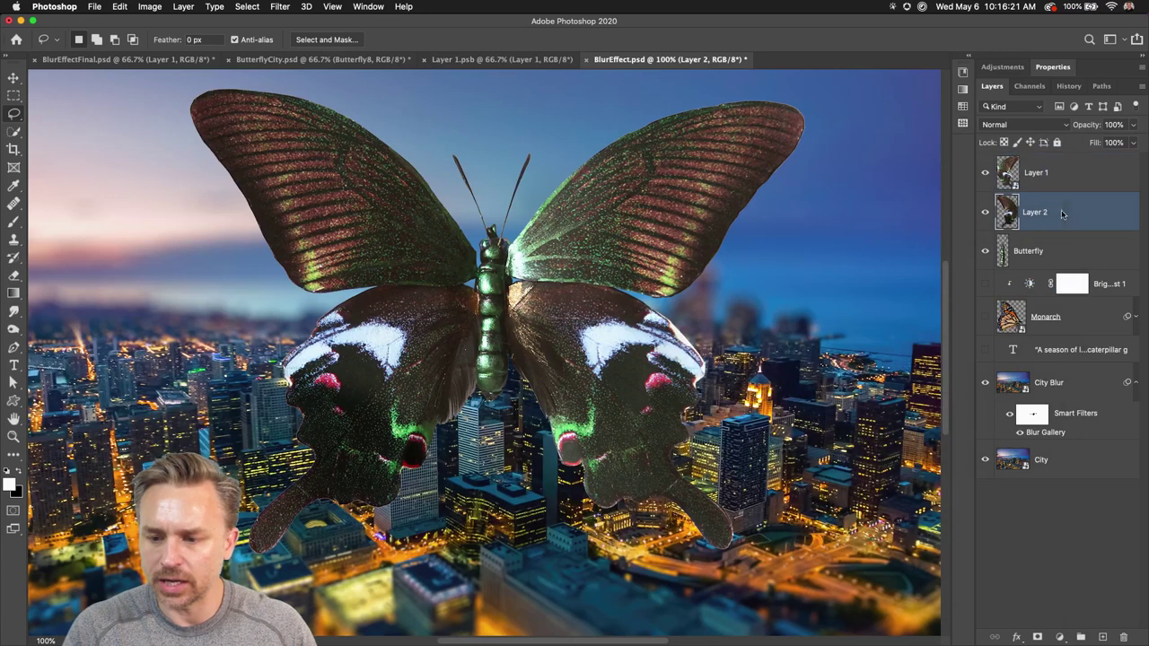
right_click(1063, 217)
click(1070, 256)
click(1070, 257)
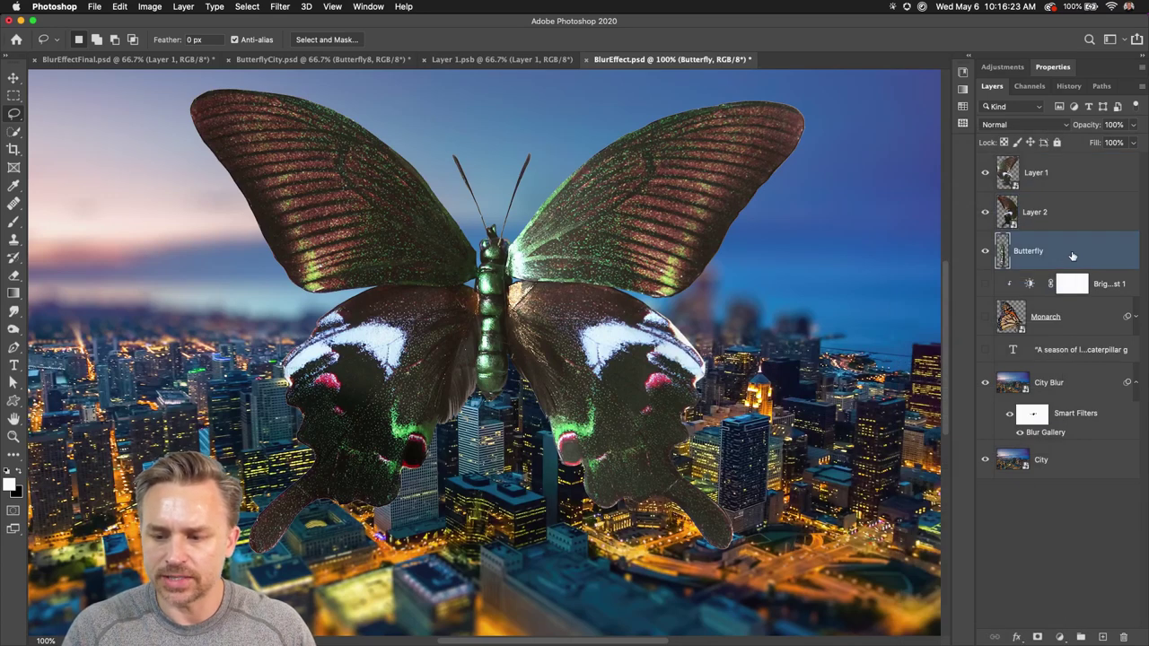
right_click(1070, 257)
click(977, 287)
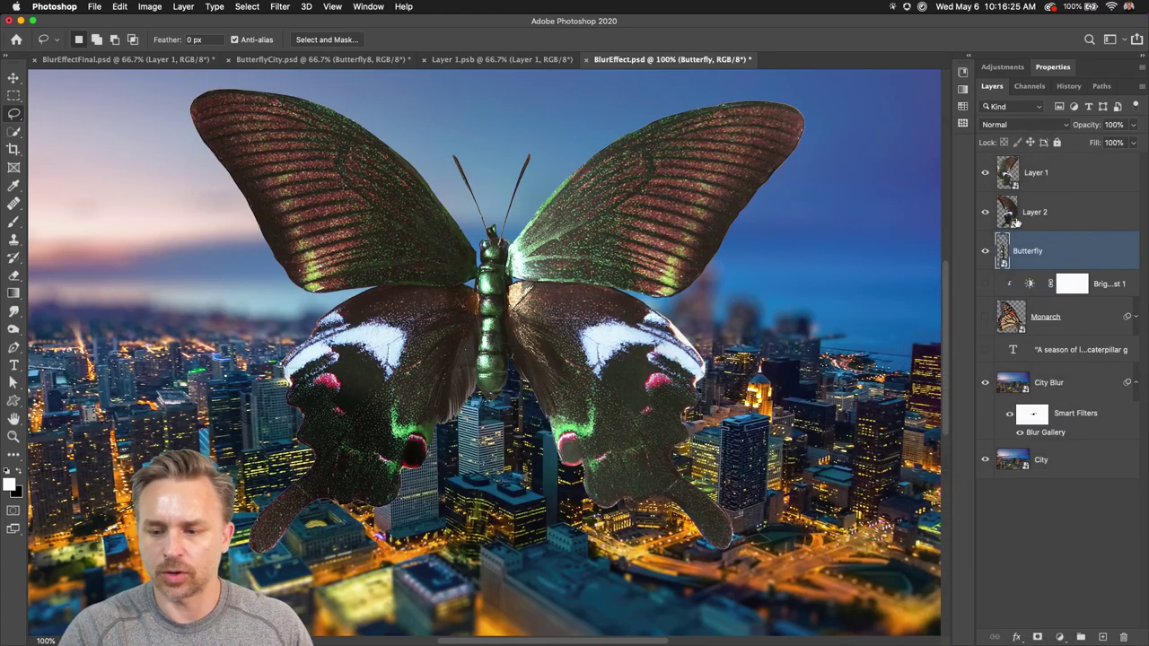
- Combine the three selected butterfly layers into a single smart object, Layer 1
shift+click(1083, 171)
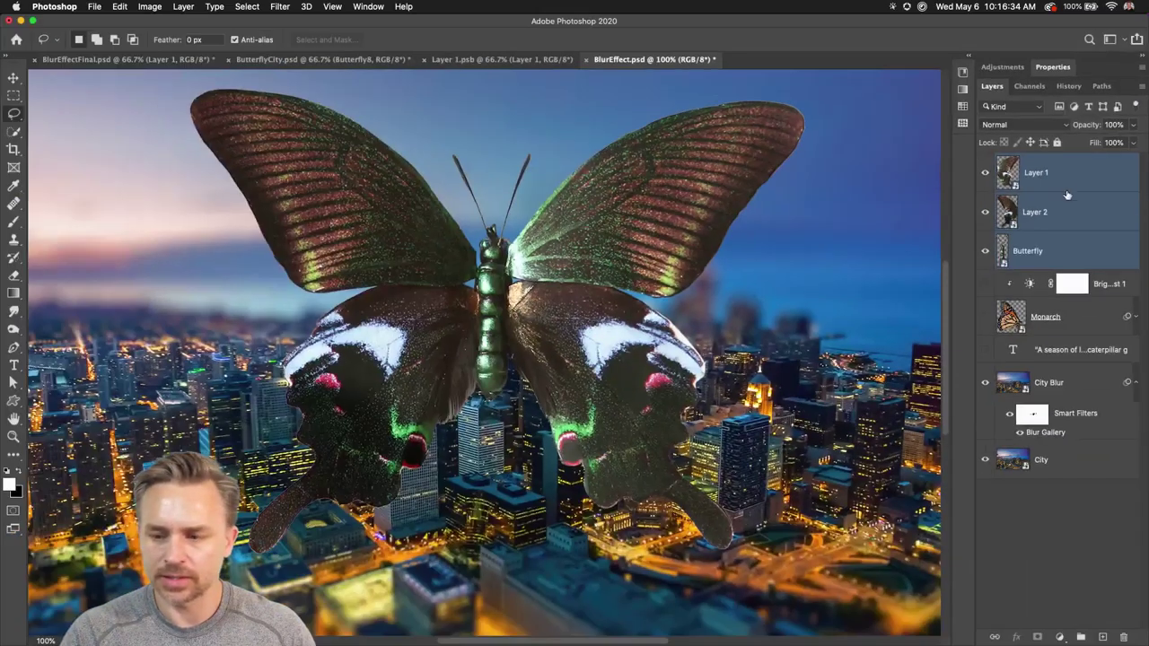
right_click(900, 149)
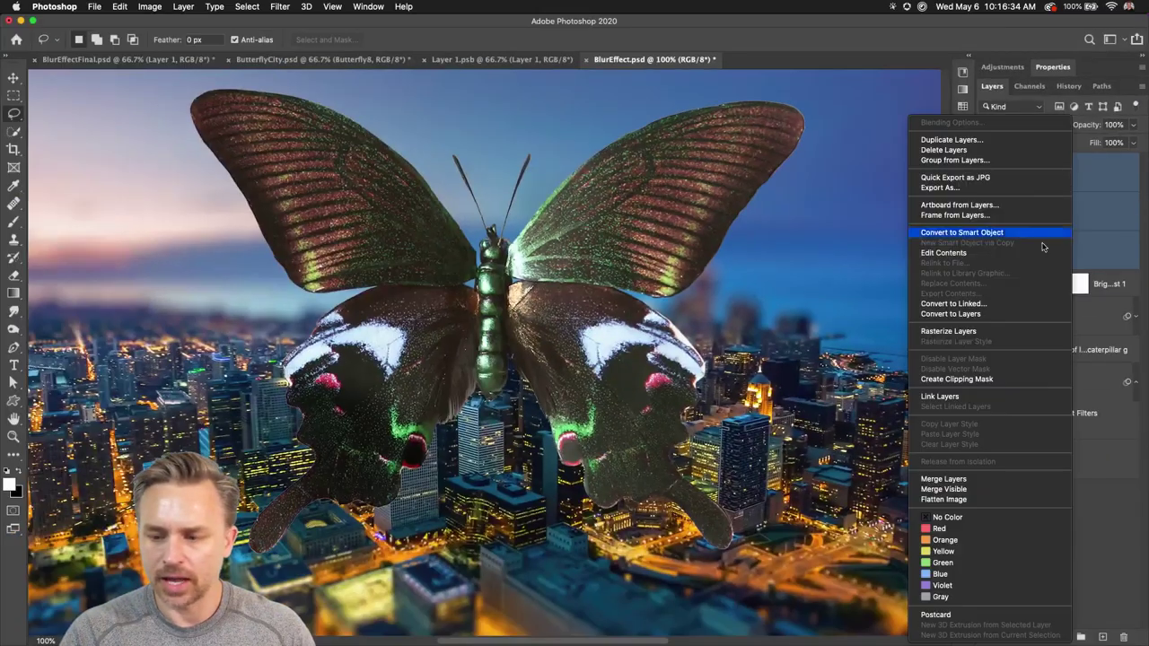
click(959, 232)
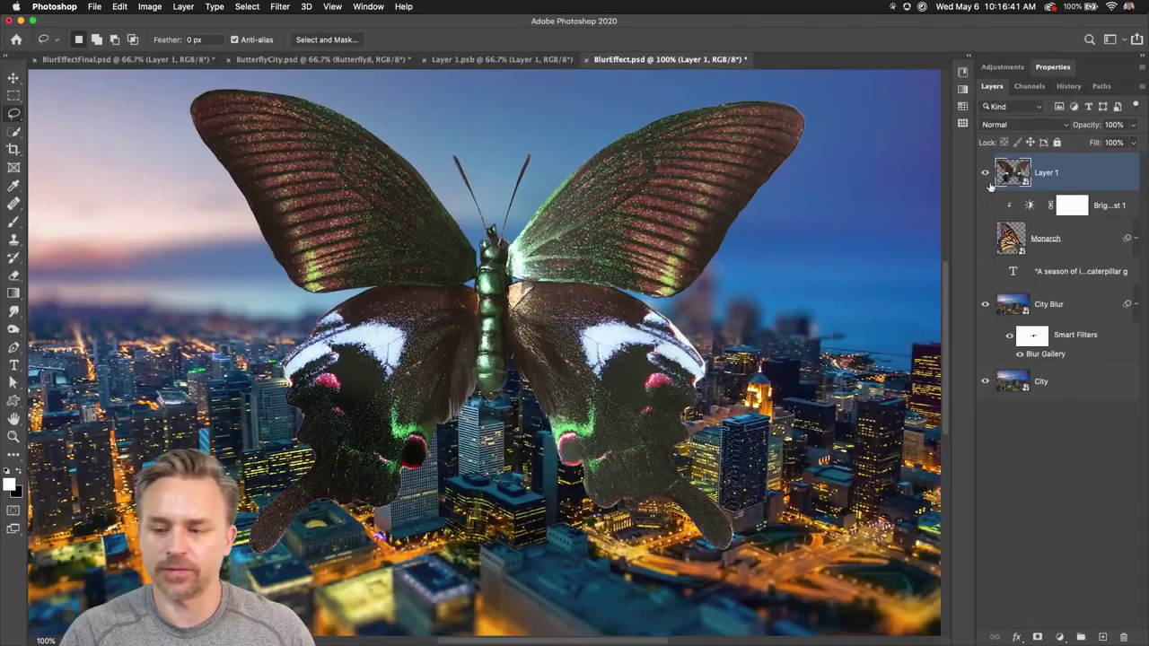
- Open the butterfly smart object and distort Layer 1's right wing inward toward the body
double_click(710, 192)
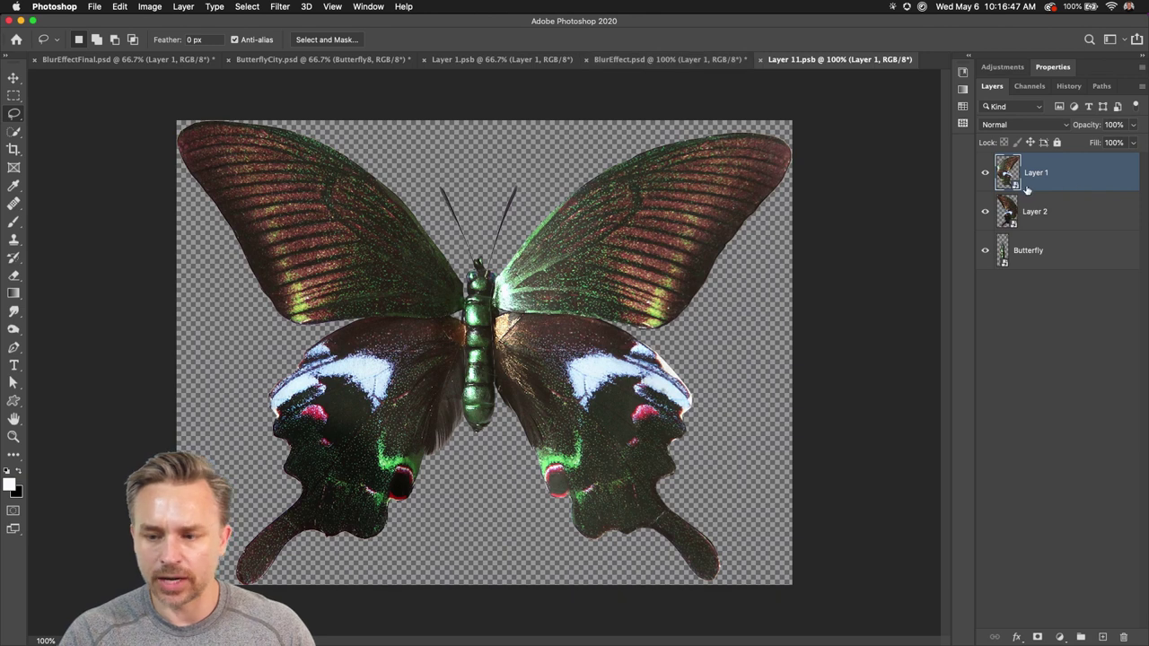
key(super+t)
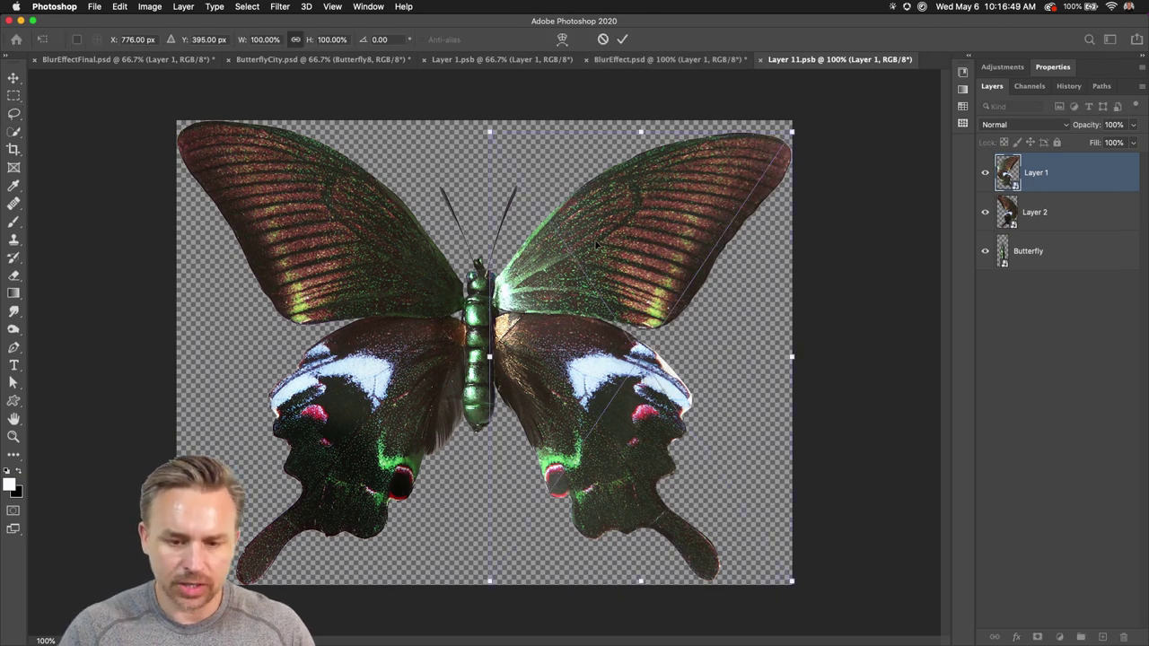
right_click(619, 242)
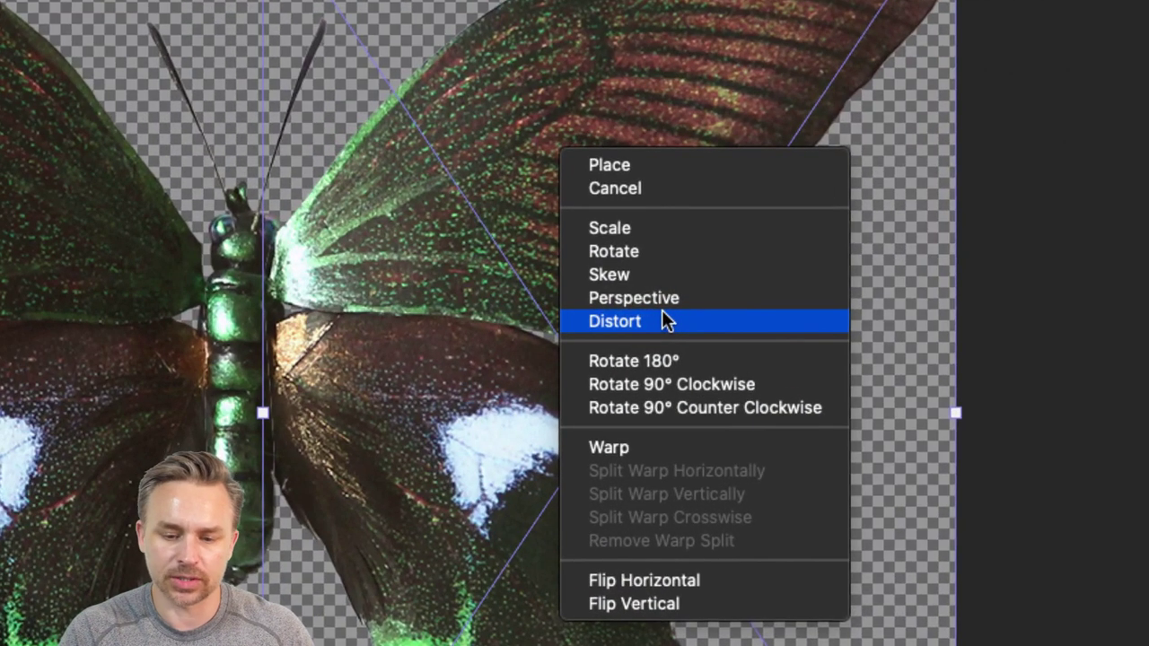
click(665, 321)
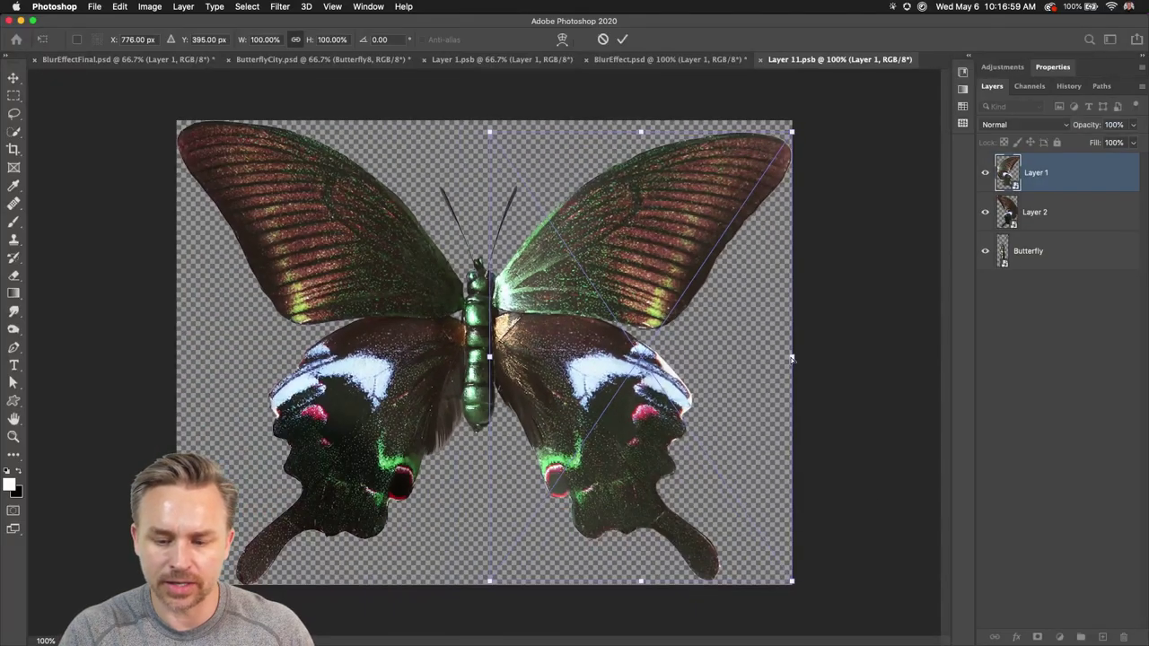
mouse_move(792, 359)
mouse_down()
mouse_move(724, 260)
mouse_move(640, 262)
mouse_move(644, 280)
mouse_up()
key(Return)
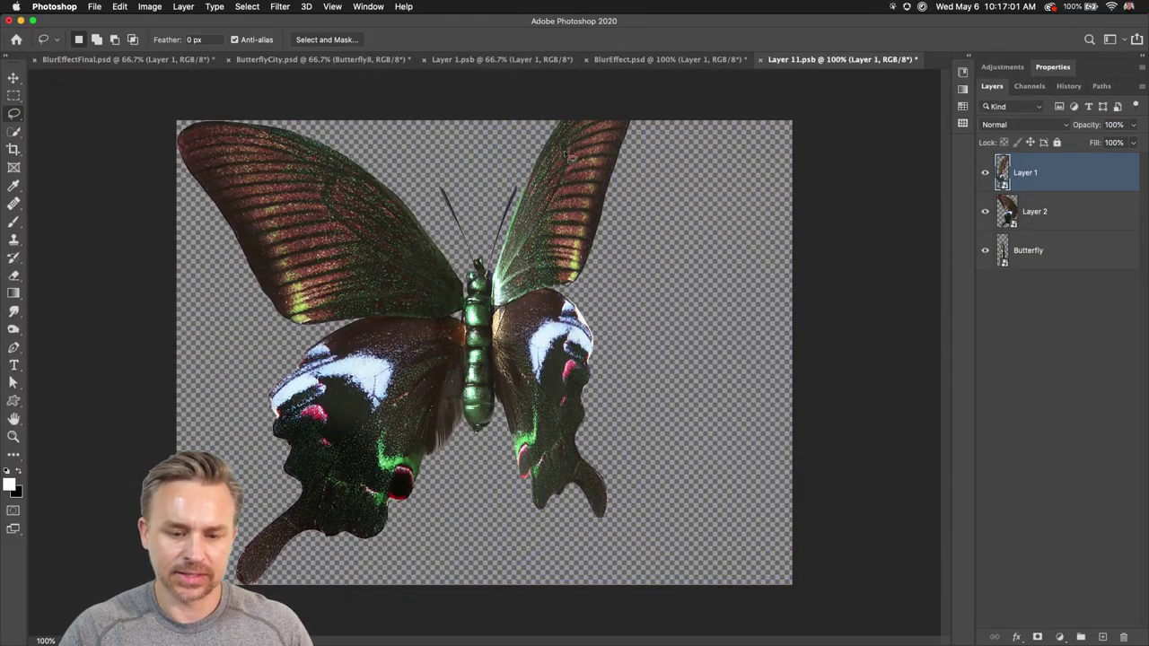
- Transform Layer 2, skewing the left wings up and inward
click(1034, 213)
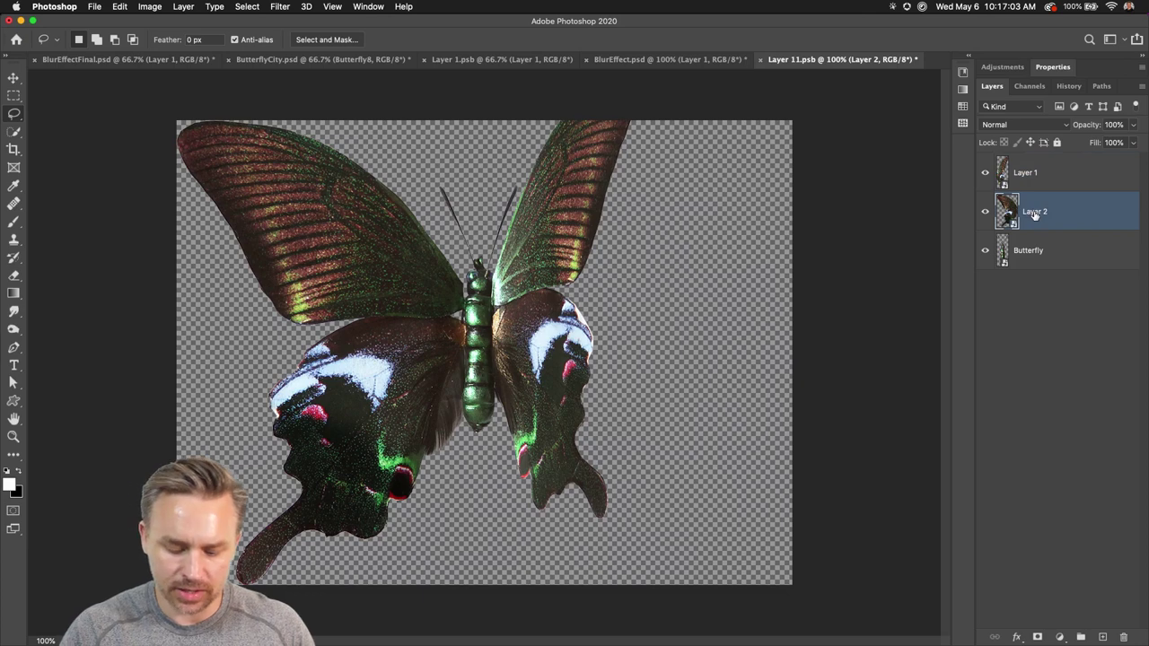
key(super+t)
right_click(375, 292)
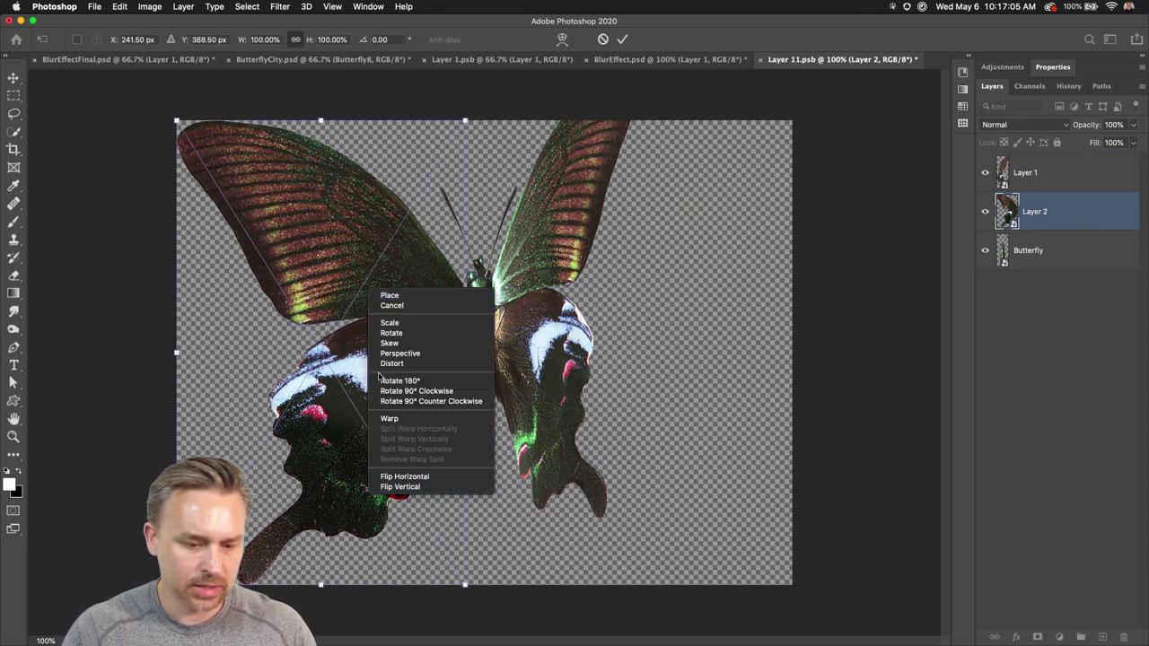
click(180, 352)
drag(177, 353, 215, 312)
key(Return)
- Confirm the left-wing change and use Image > Reveal All to show the whole butterfly
key(l)
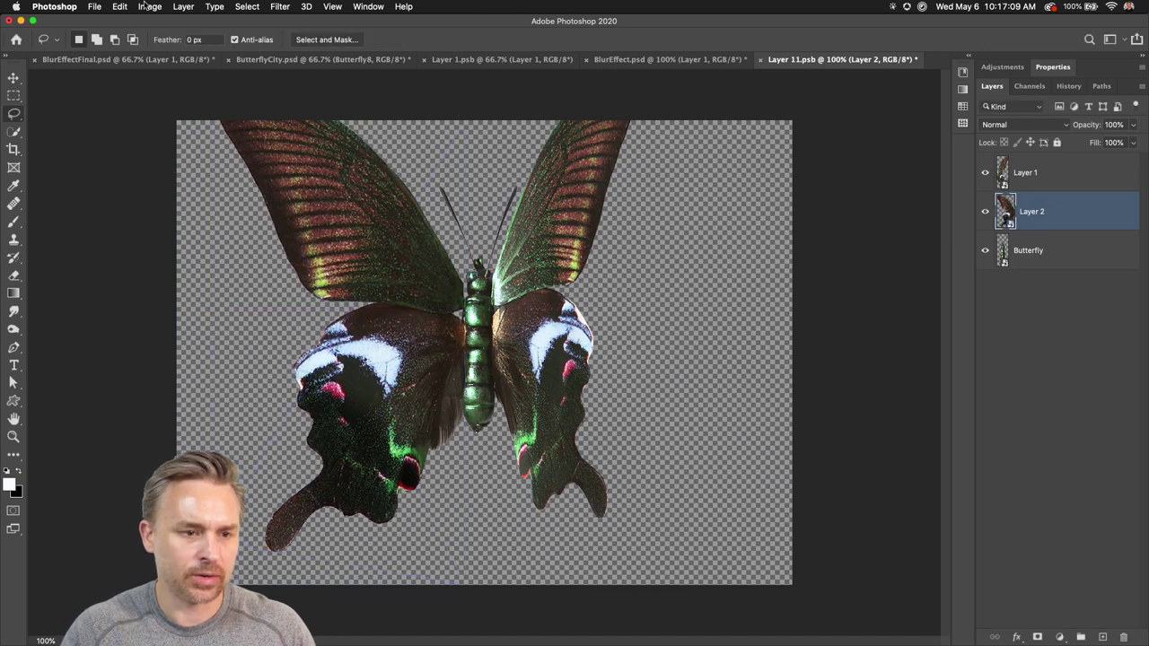
click(146, 6)
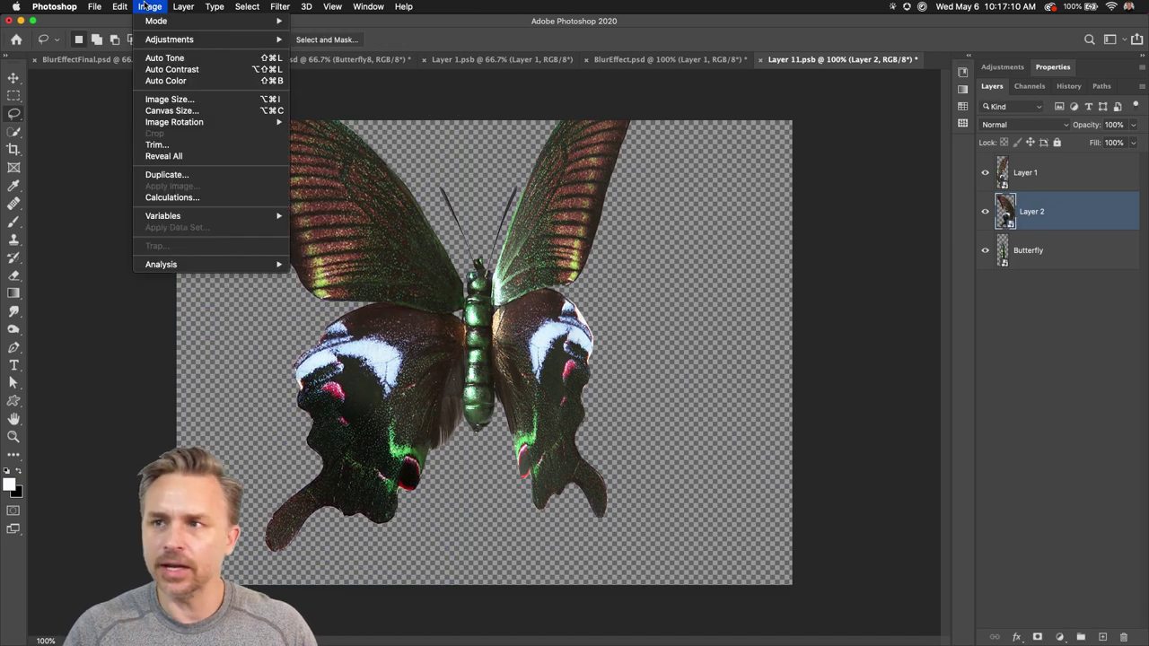
click(162, 156)
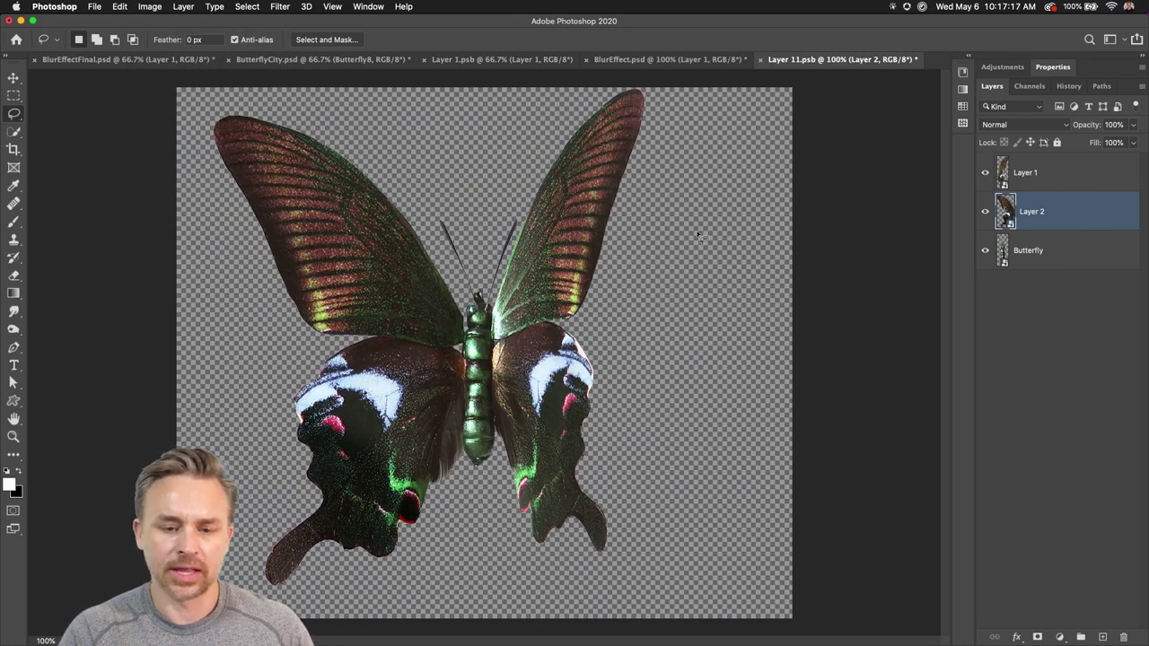
- Narrow Layer 1's right wing further, reveal all again, and save the smart object
click(1039, 173)
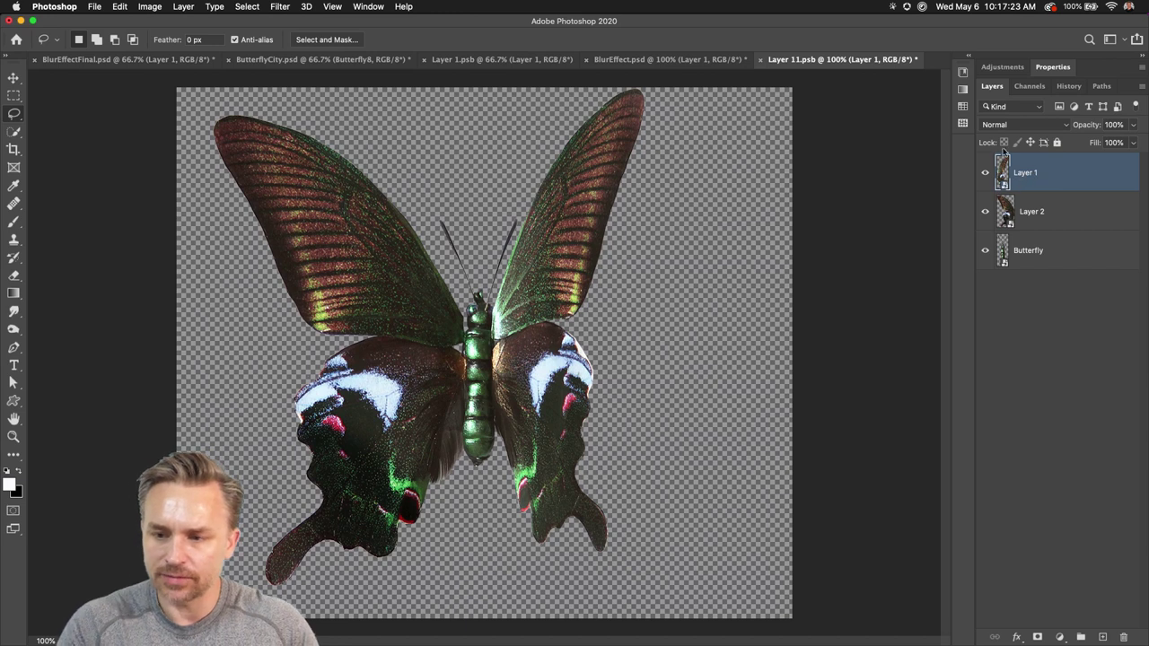
click(1054, 71)
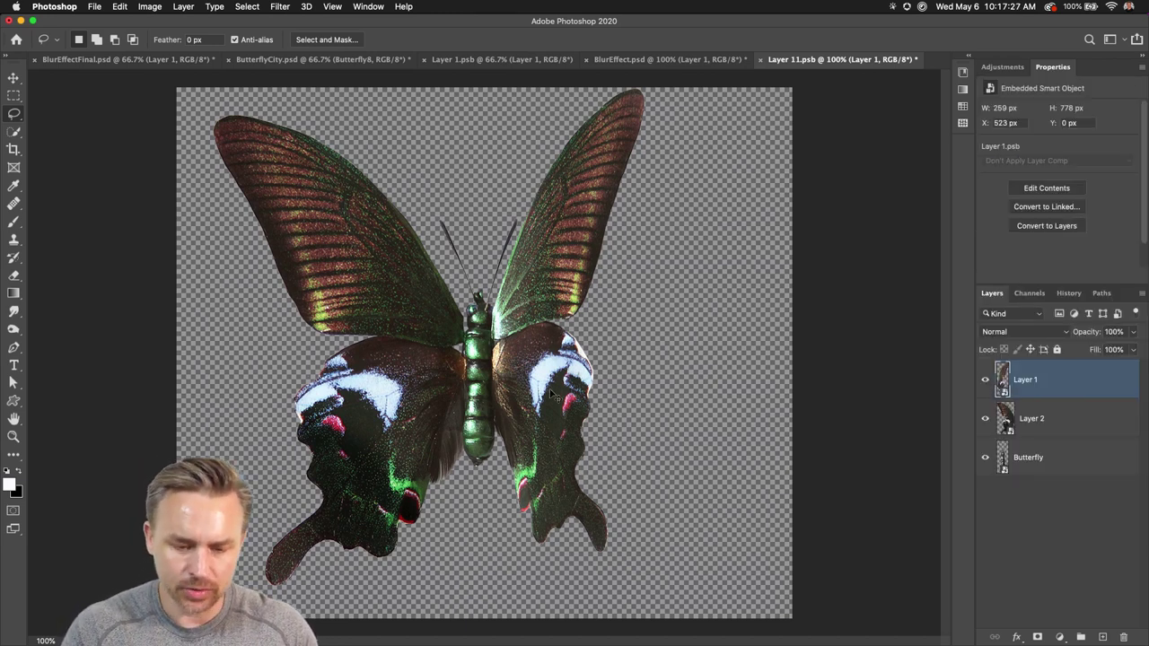
key(super+t)
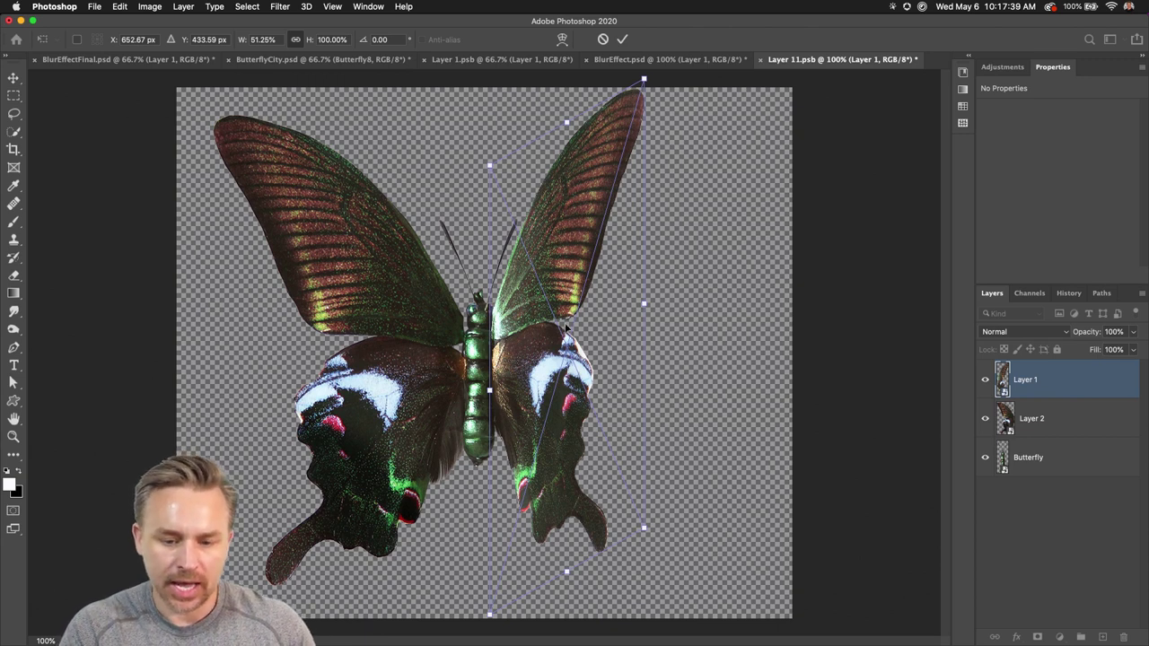
right_click(554, 271)
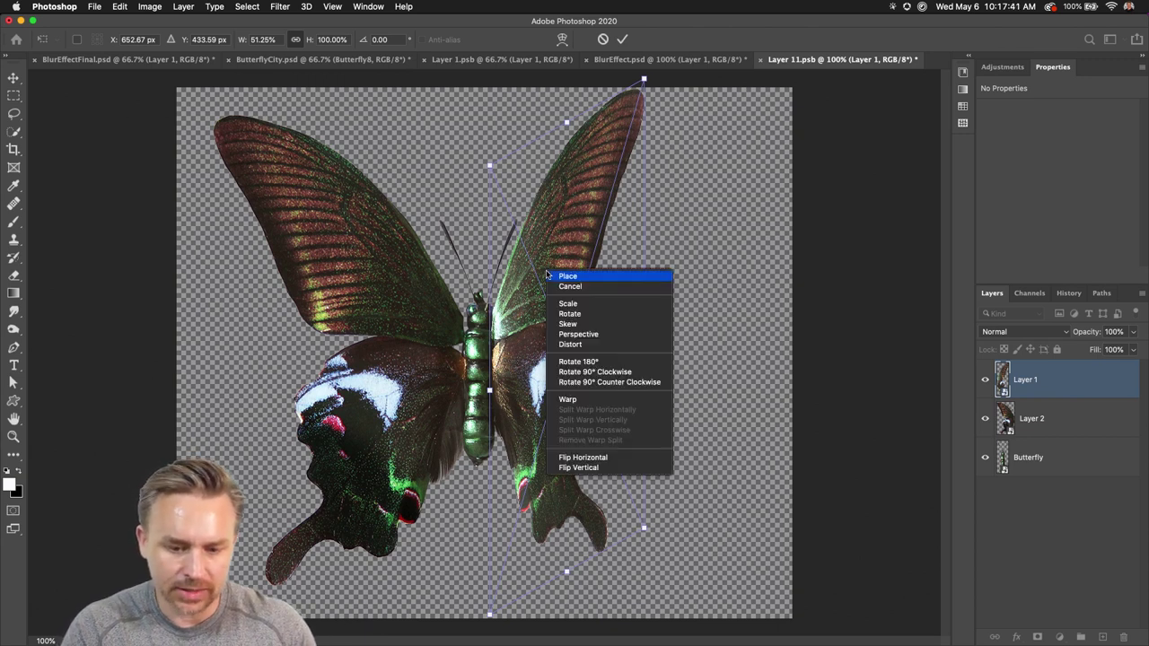
click(642, 335)
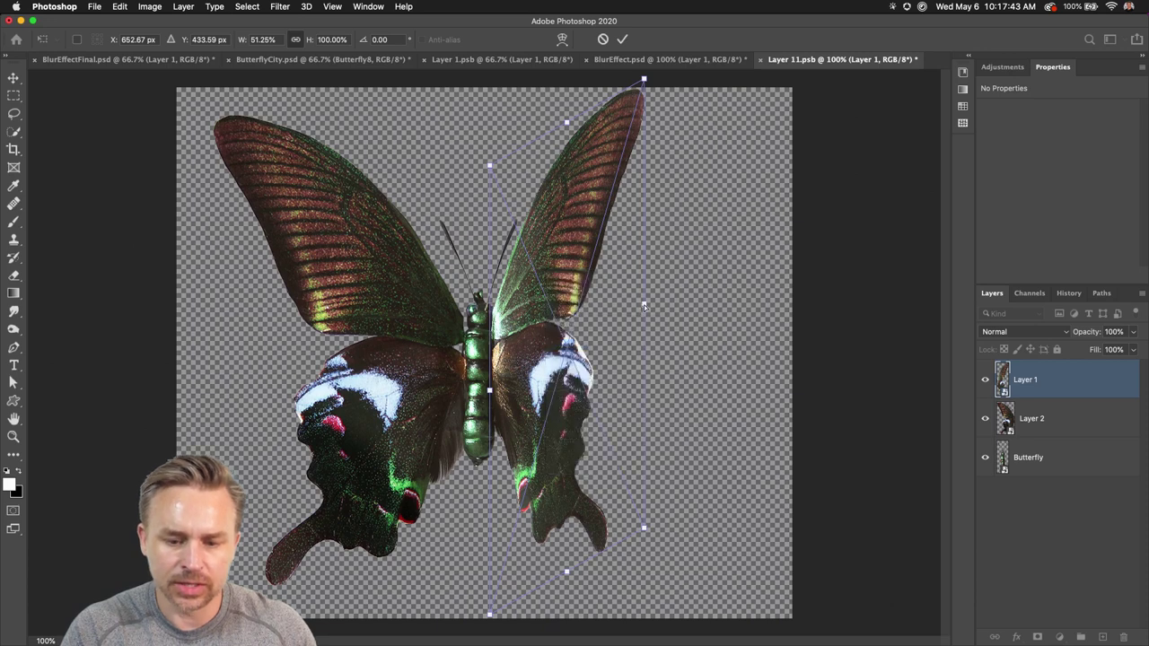
drag(644, 305, 615, 280)
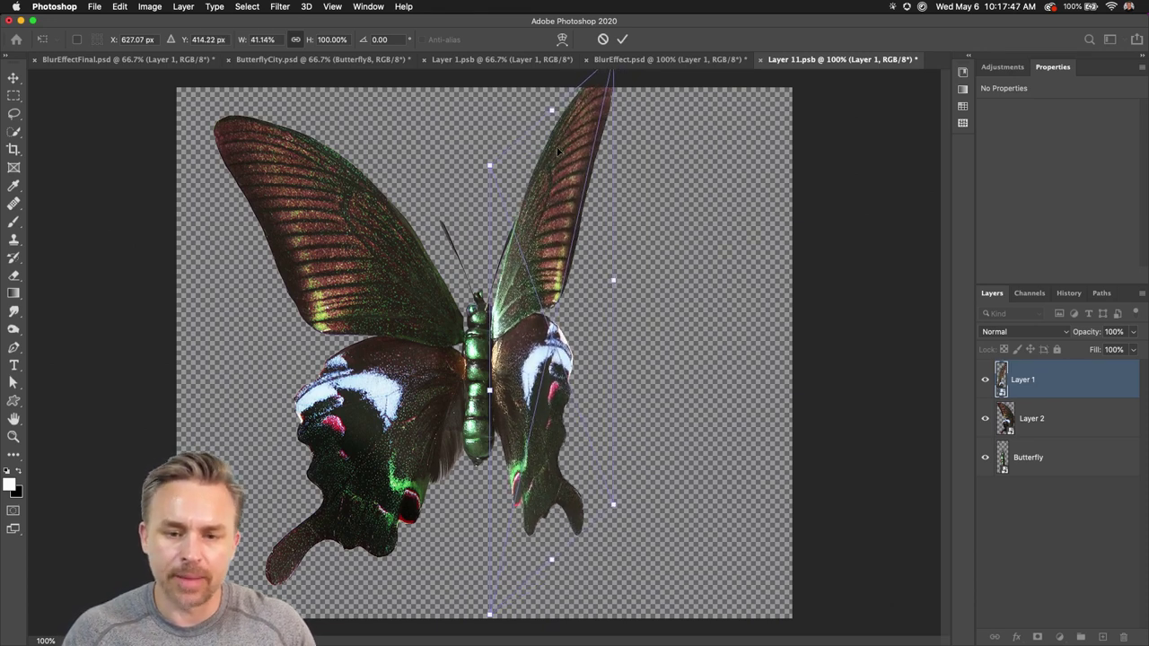
key(Return)
click(150, 7)
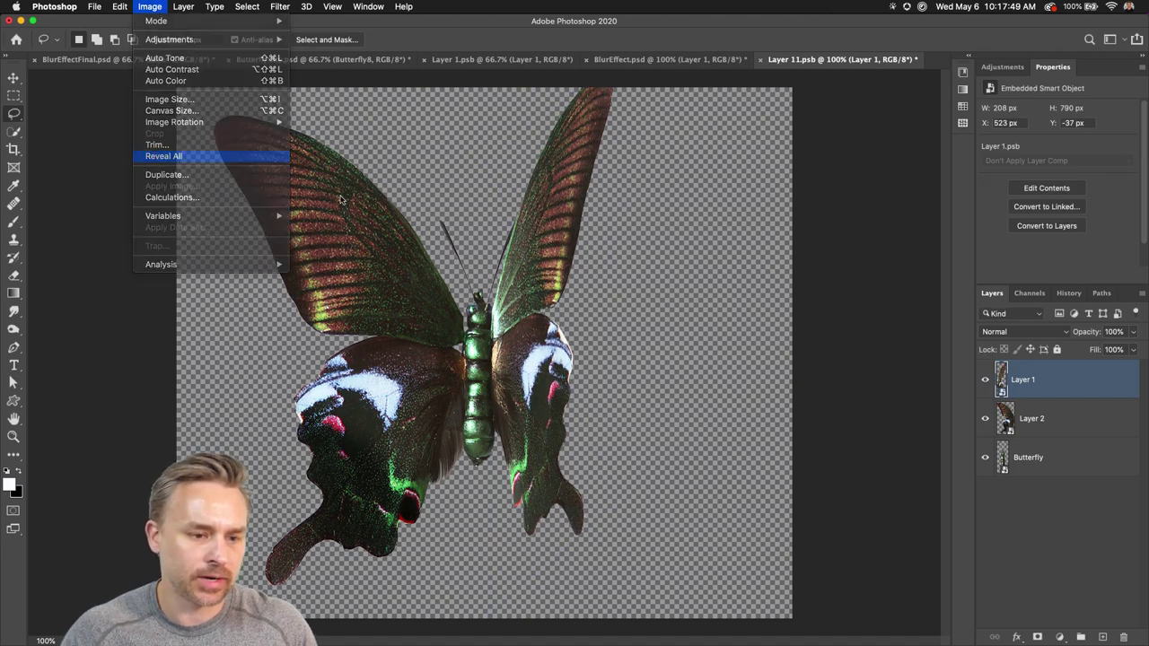
key(cmd+s)
- Close the smart object and move the butterfly left over the city
key(cmd+w)
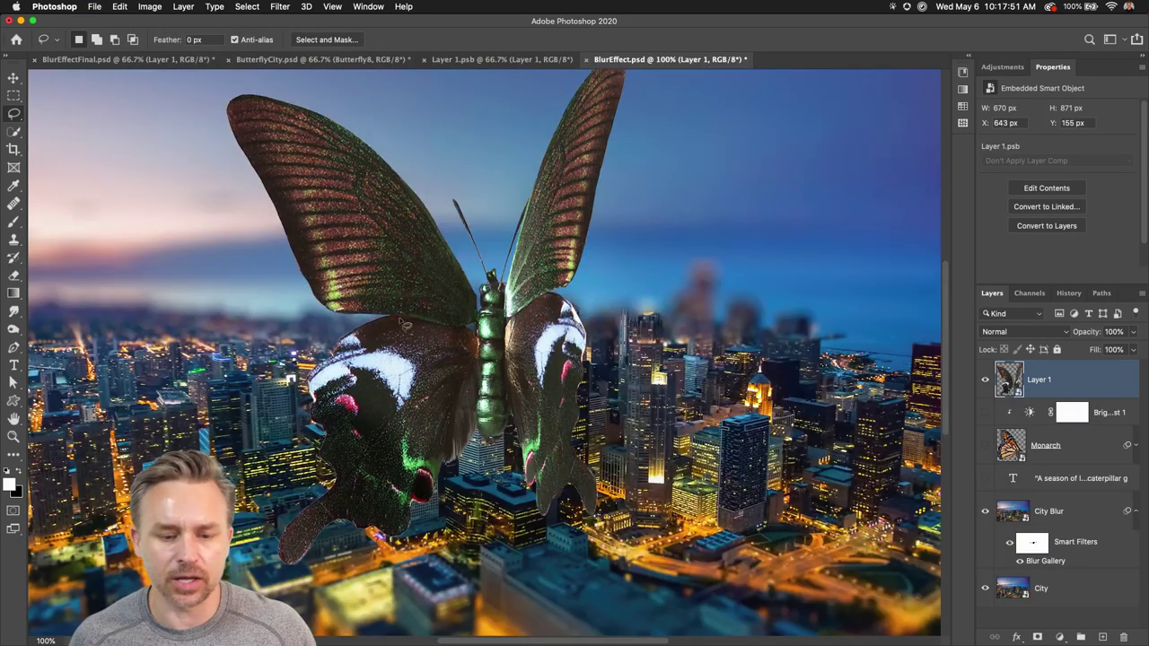
mouse_move(547, 305)
mouse_down()
mouse_move(533, 332)
mouse_move(381, 356)
mouse_up()
click(13, 77)
mouse_move(619, 280)
mouse_down()
mouse_move(422, 311)
mouse_move(437, 307)
mouse_up()
- Resize the butterfly to about 95% and rotate it to a diagonal tilt over the skyline
key(ctrl+t)
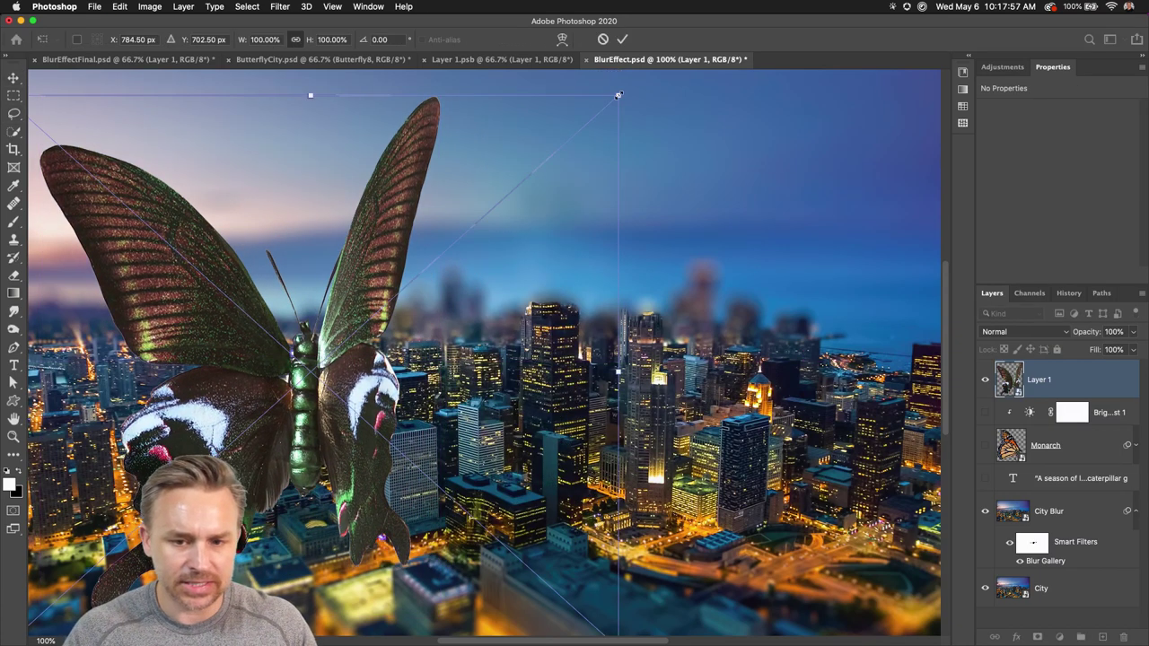
drag(614, 117, 391, 321)
drag(234, 374, 388, 243)
drag(553, 508, 621, 572)
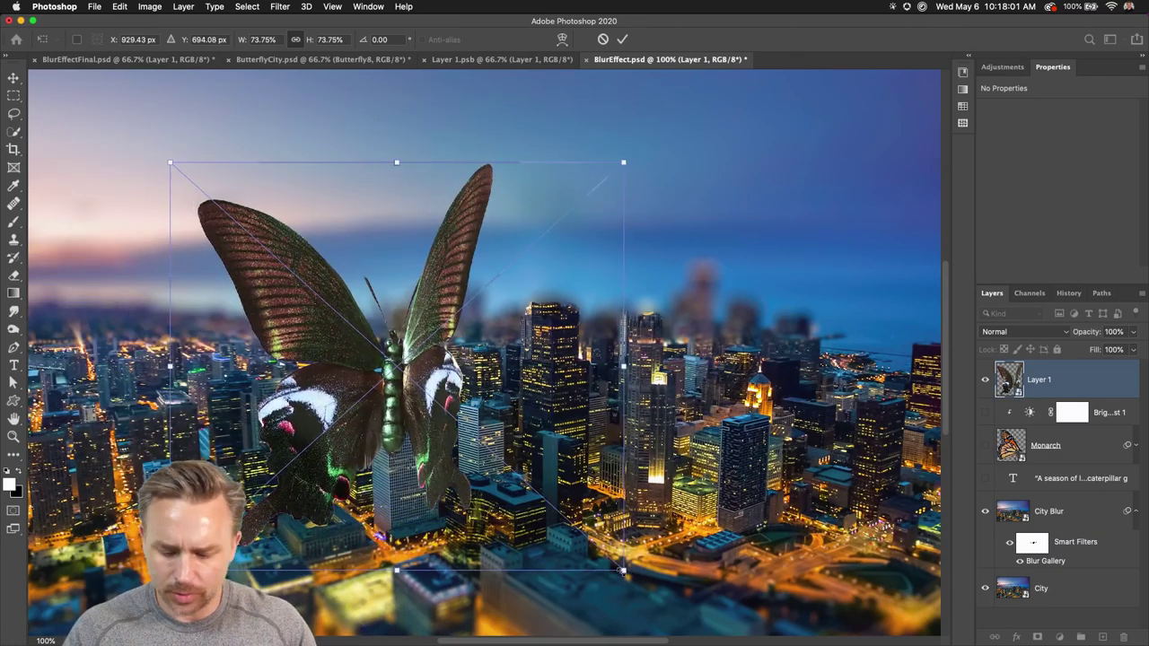
key(ctrl+0)
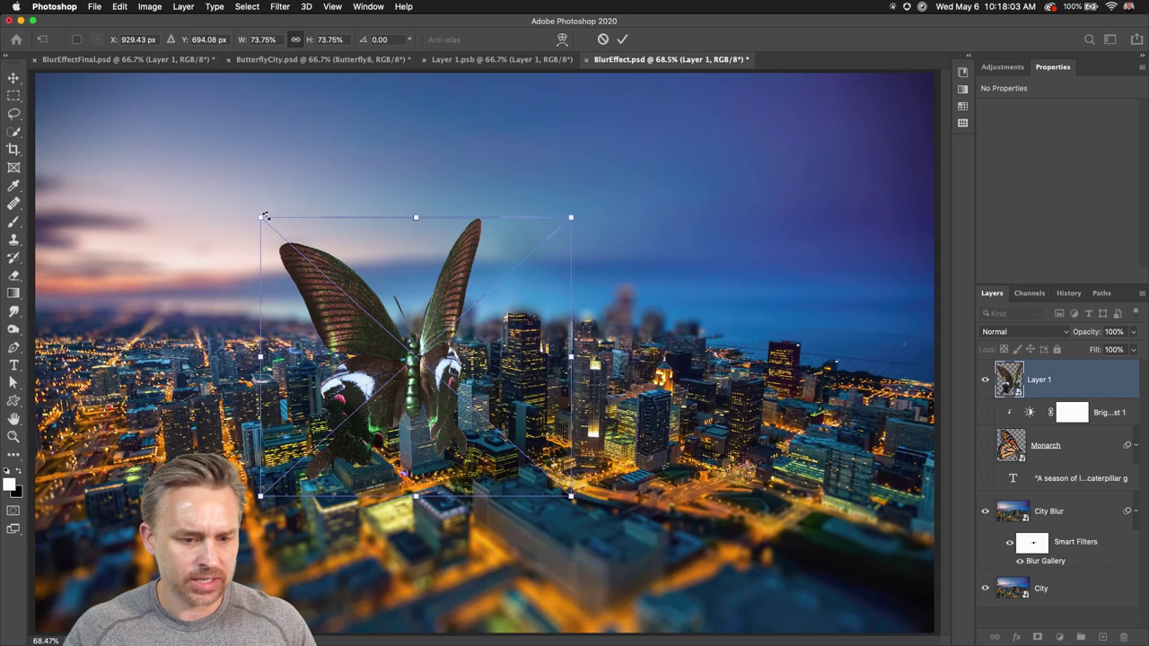
drag(263, 218, 278, 106)
key(Return)
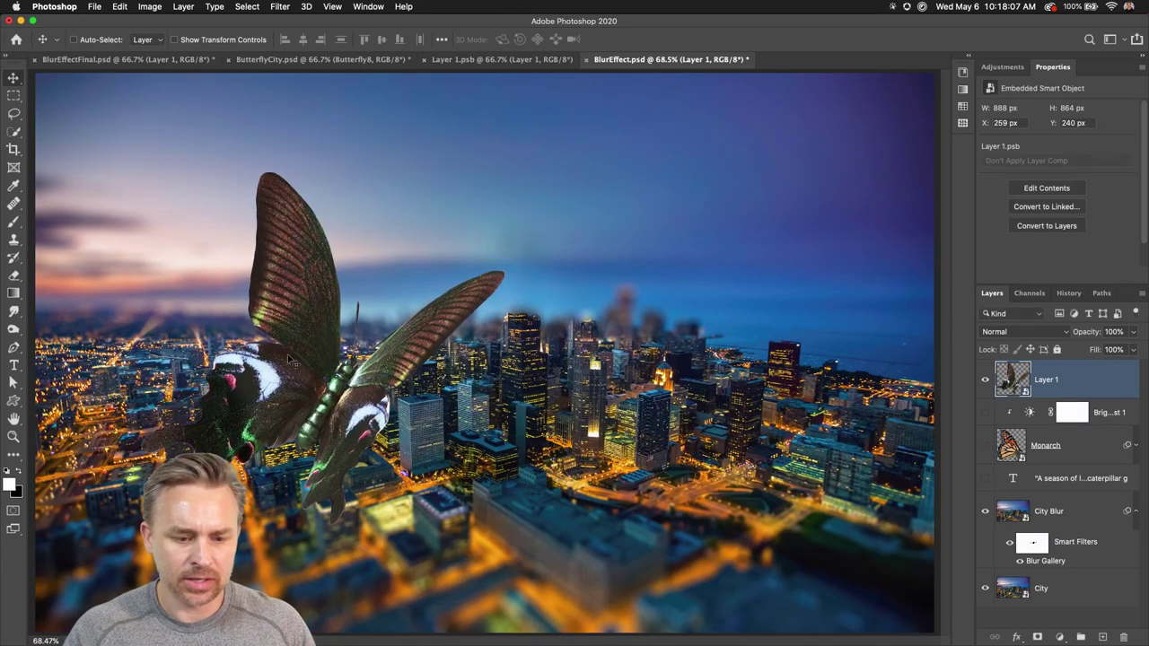
- Inside the butterfly smart object, distort Layer 2's left wing by dragging its corners
double_click(1019, 384)
click(1017, 420)
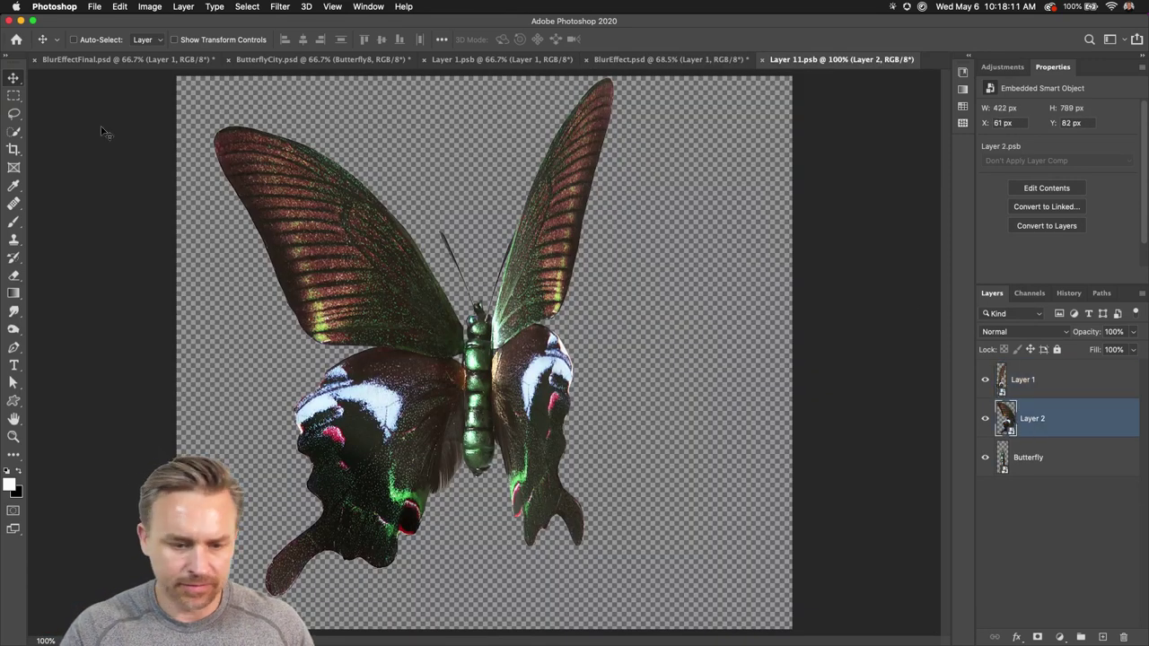
key(super+t)
right_click(316, 222)
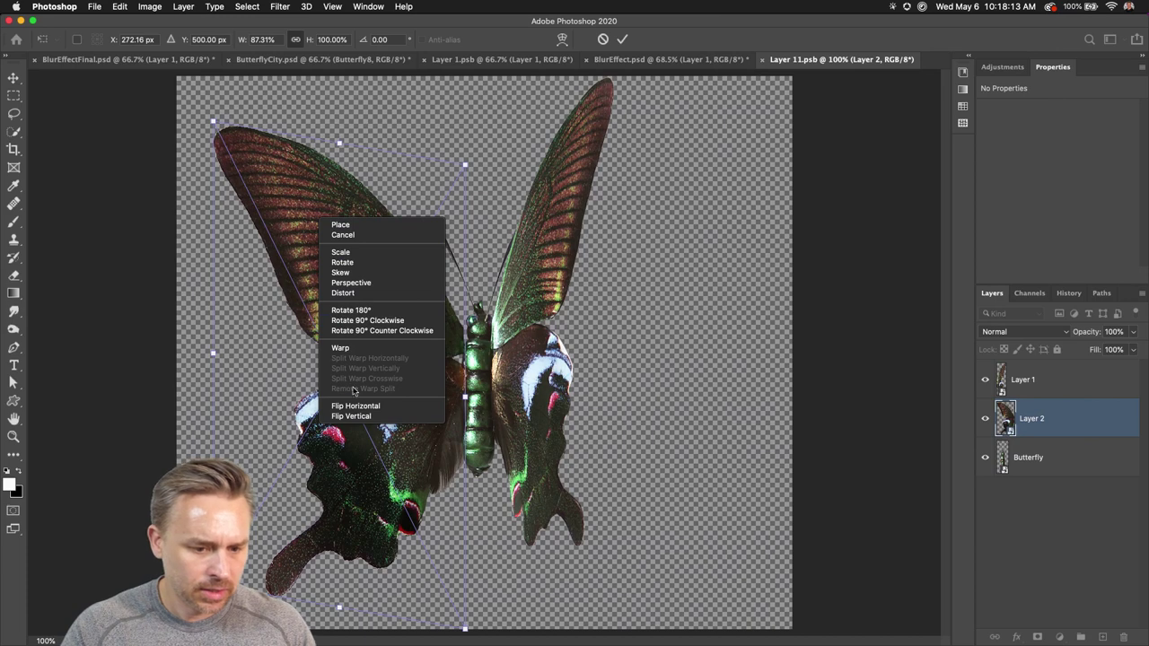
click(343, 292)
drag(213, 121, 238, 158)
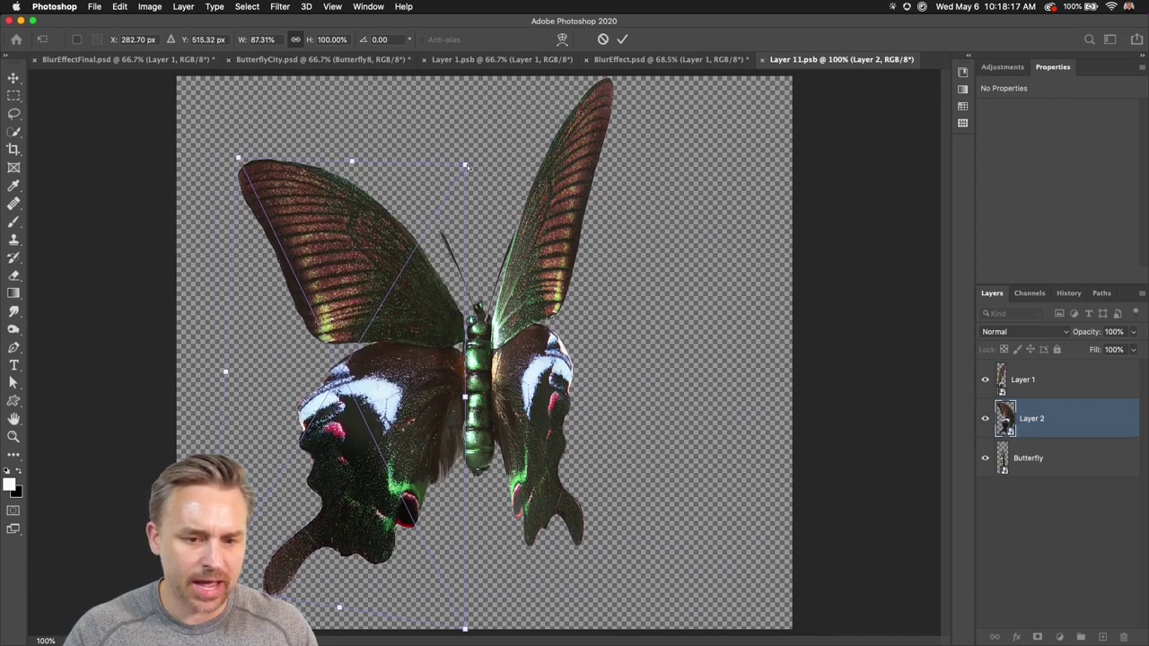
drag(467, 164, 471, 176)
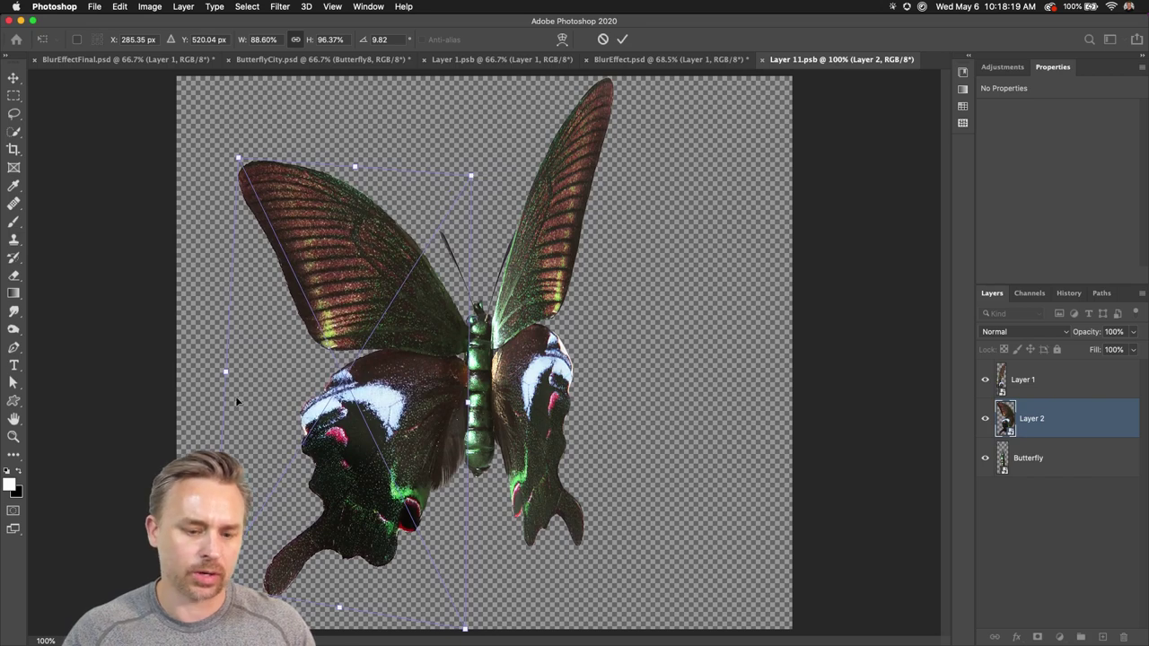
drag(237, 159, 248, 188)
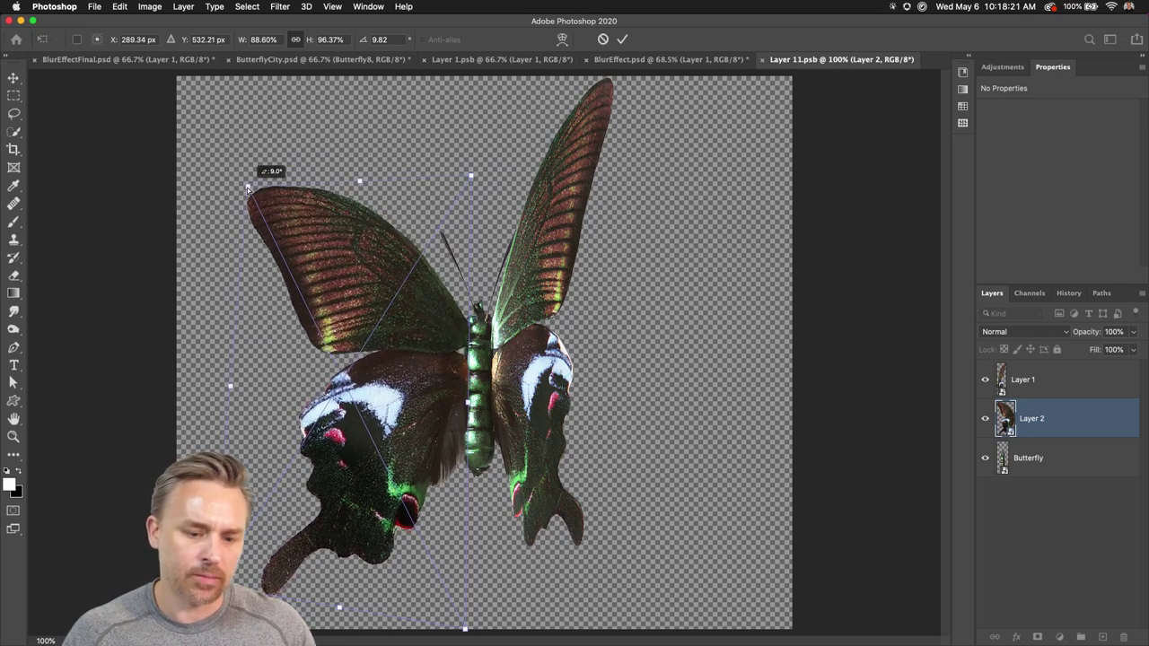
key(Return)
- Move Layer 2 below Butterfly, then save and close the smart object
drag(1049, 419, 1053, 476)
key(super+s)
key(super+w)
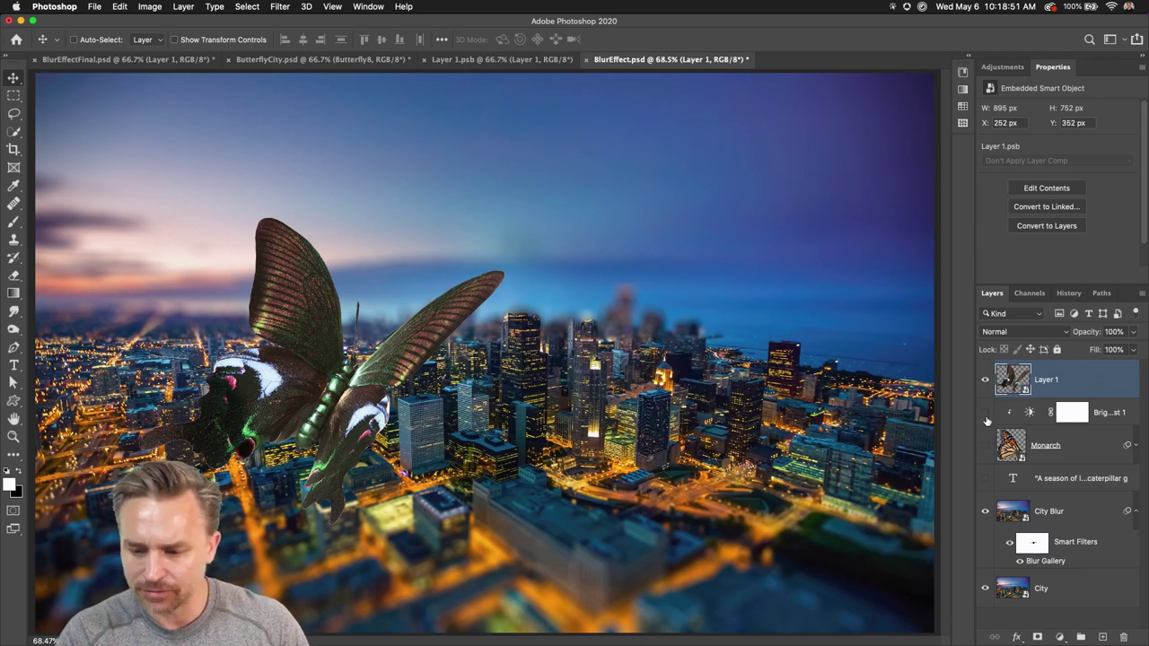
- Show the Brightness and Monarch layers, move the dark butterfly to X 108, Y 270, and zoom in
drag(987, 421, 979, 449)
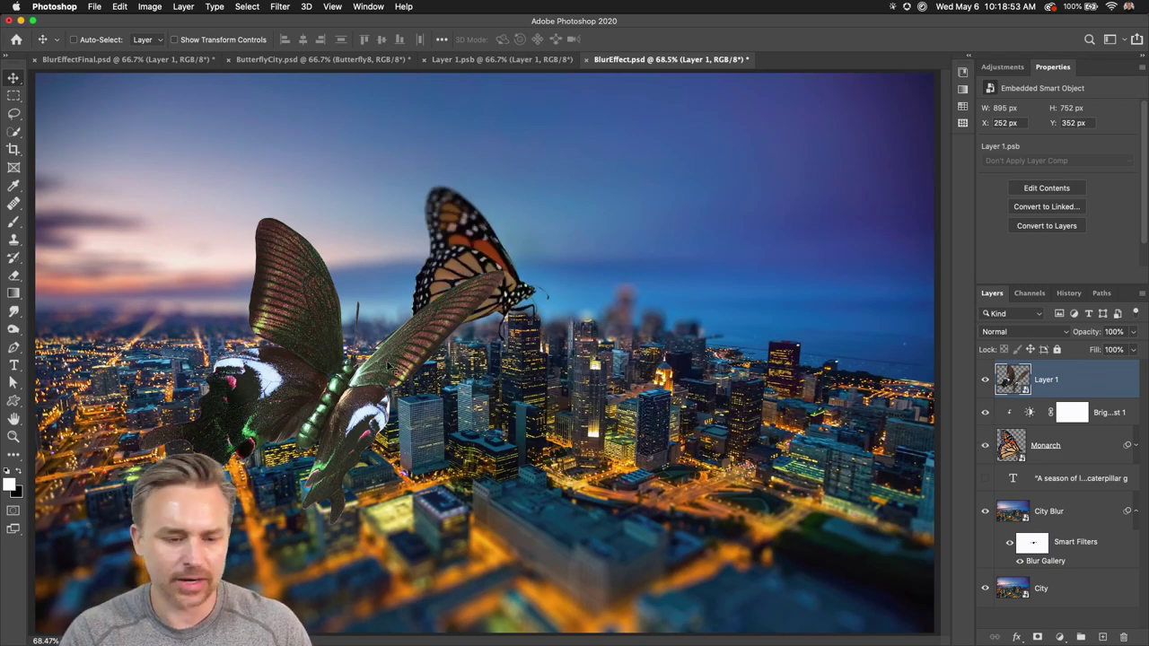
drag(377, 395, 292, 362)
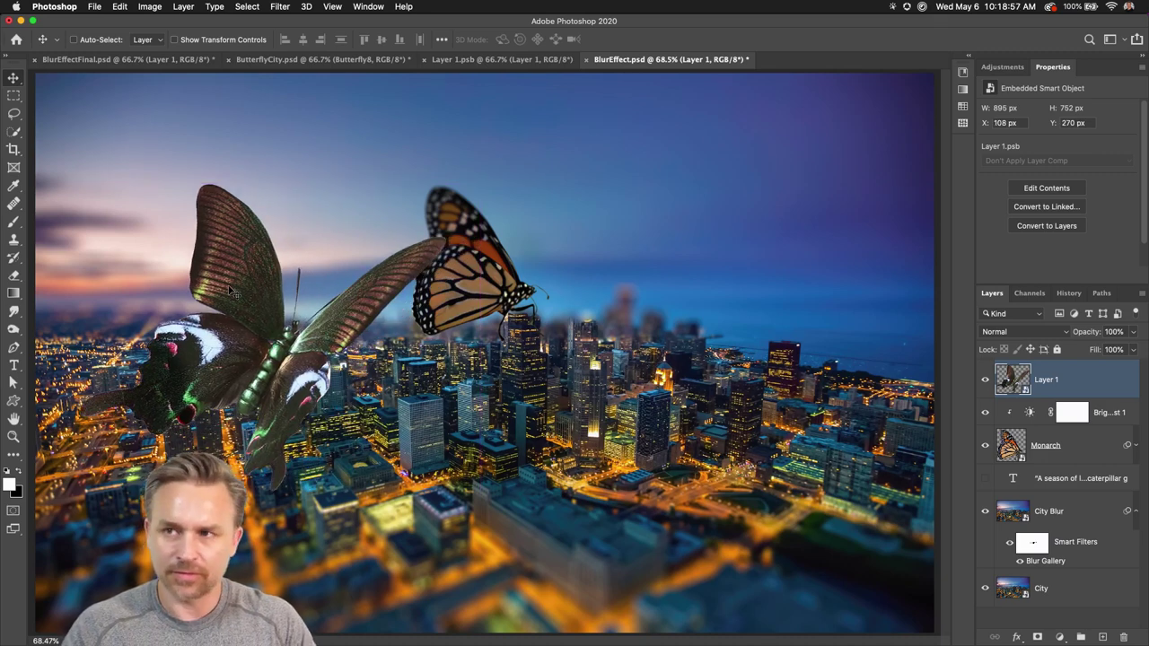
key(super+1)
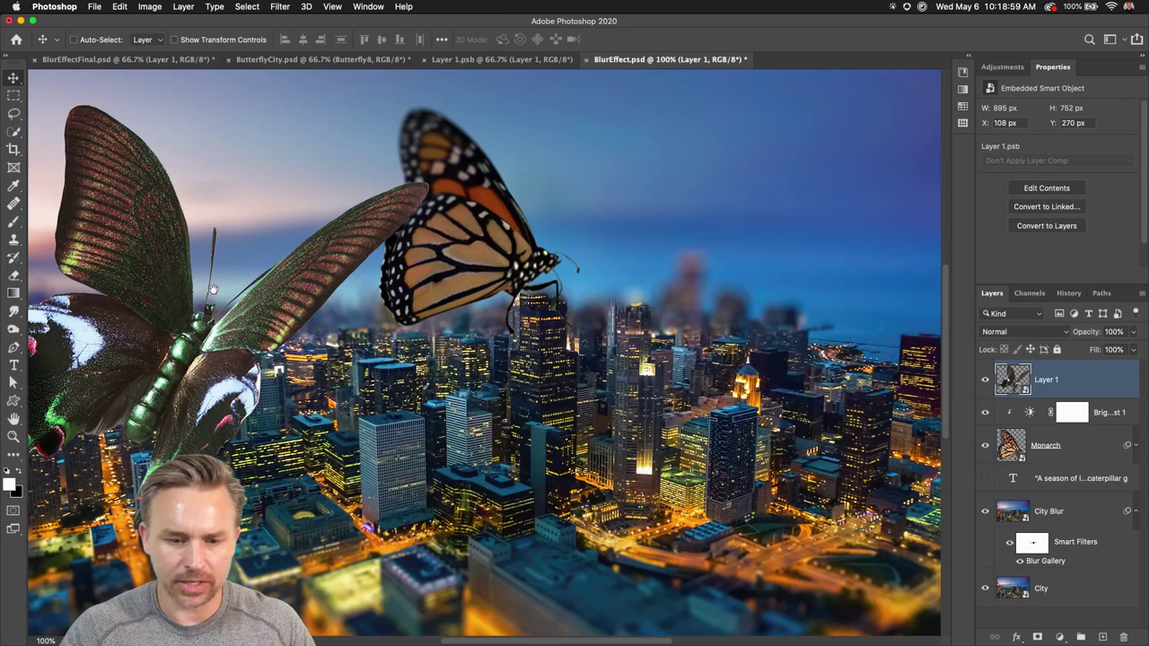
alt+click(1013, 384)
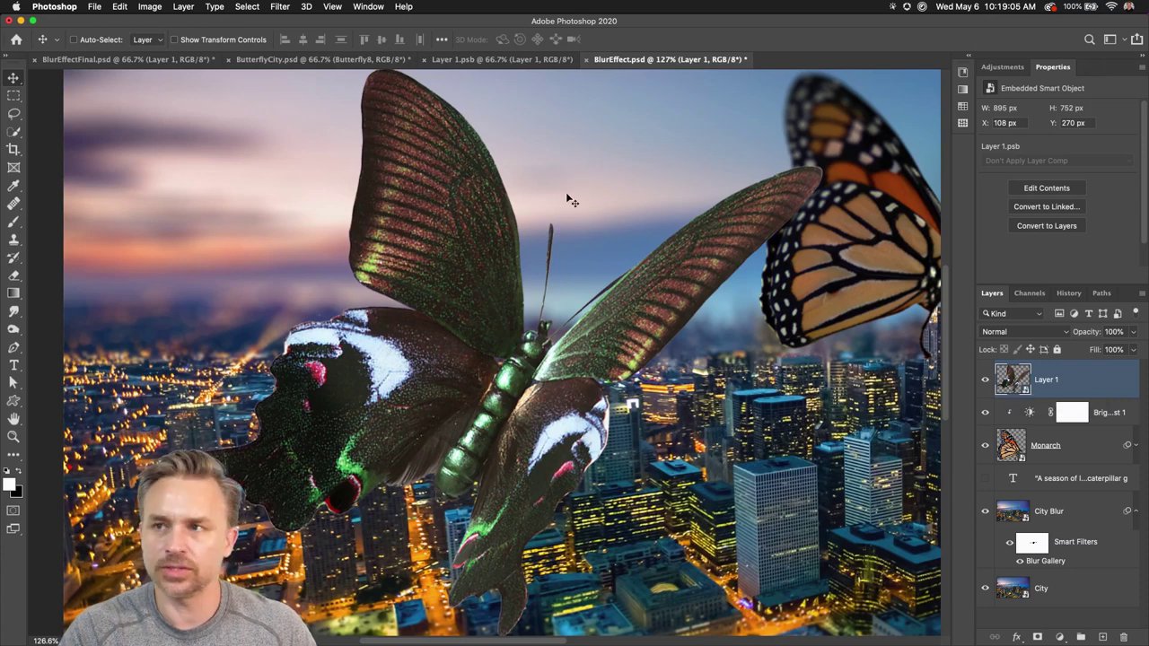
- Apply Filter > Blur Gallery > Path Blur to the butterfly and fit the image in view
click(286, 8)
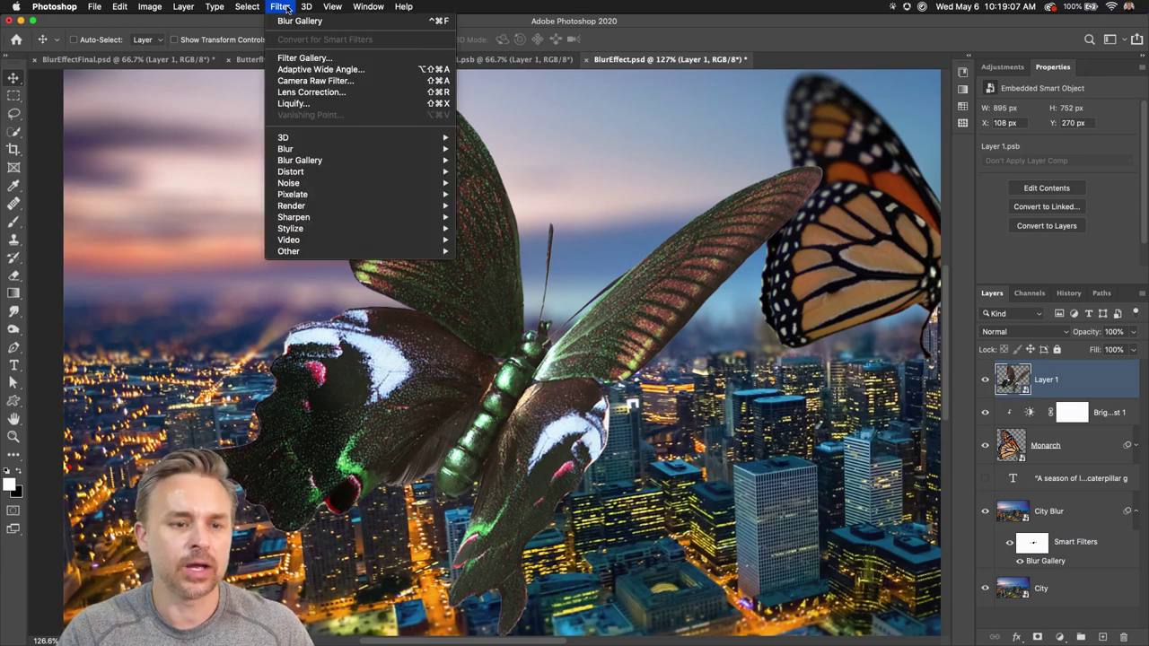
mouse_move(292, 166)
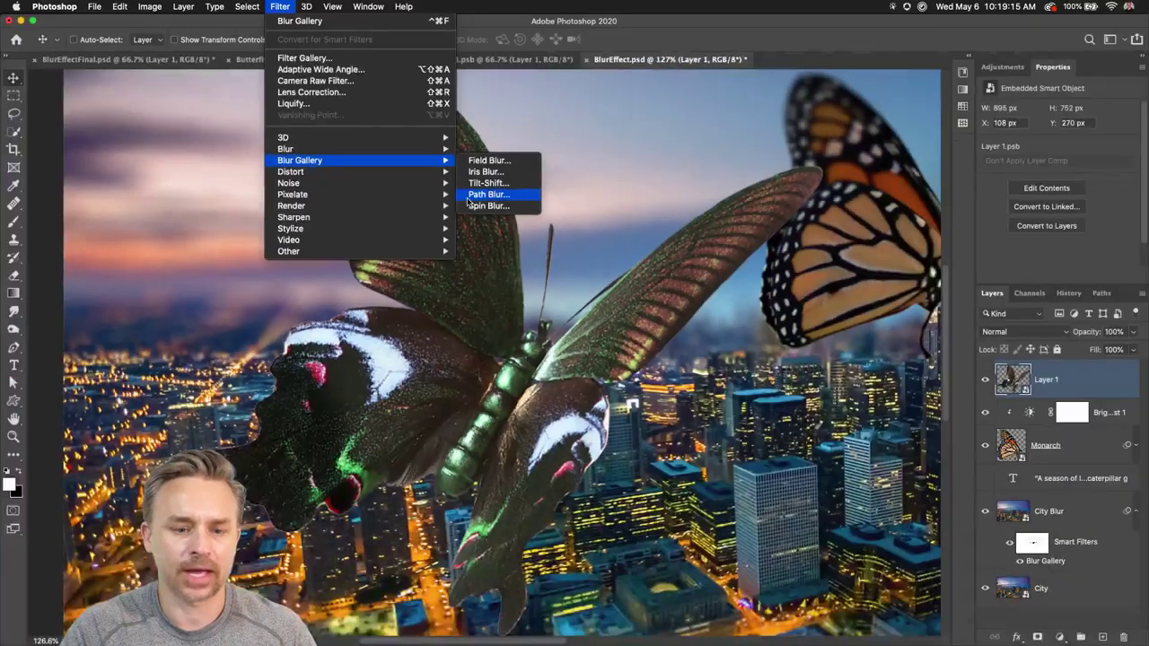
click(464, 190)
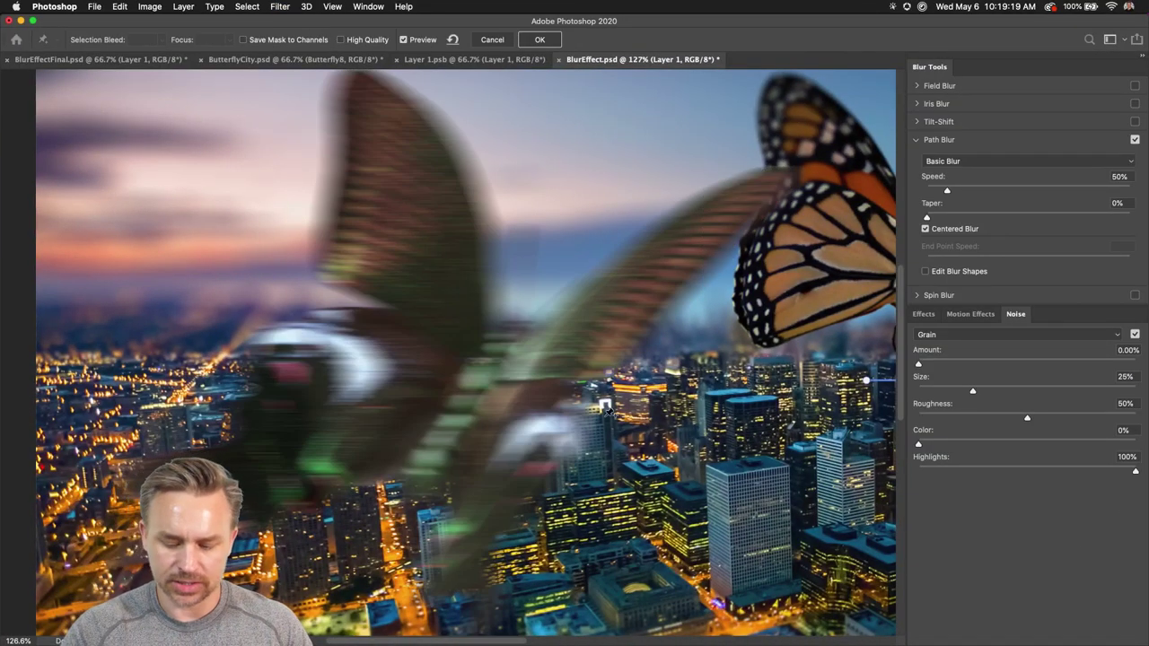
key(super+0)
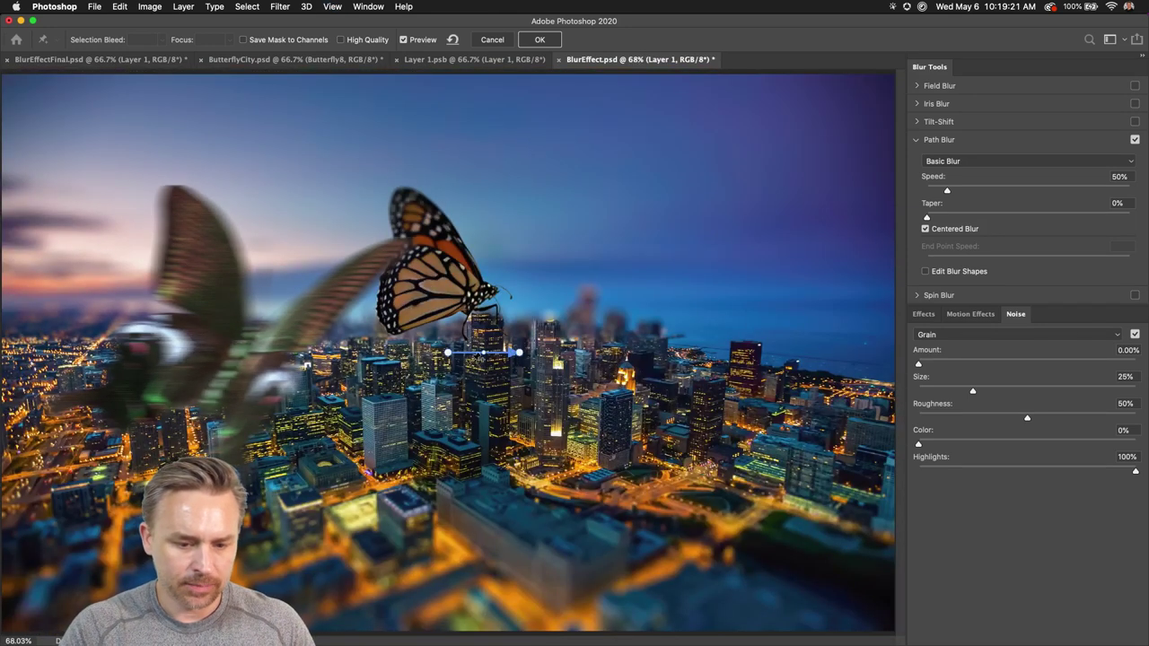
- Drag the blur path's start and end points to curve the motion up across the wings
drag(446, 353, 343, 301)
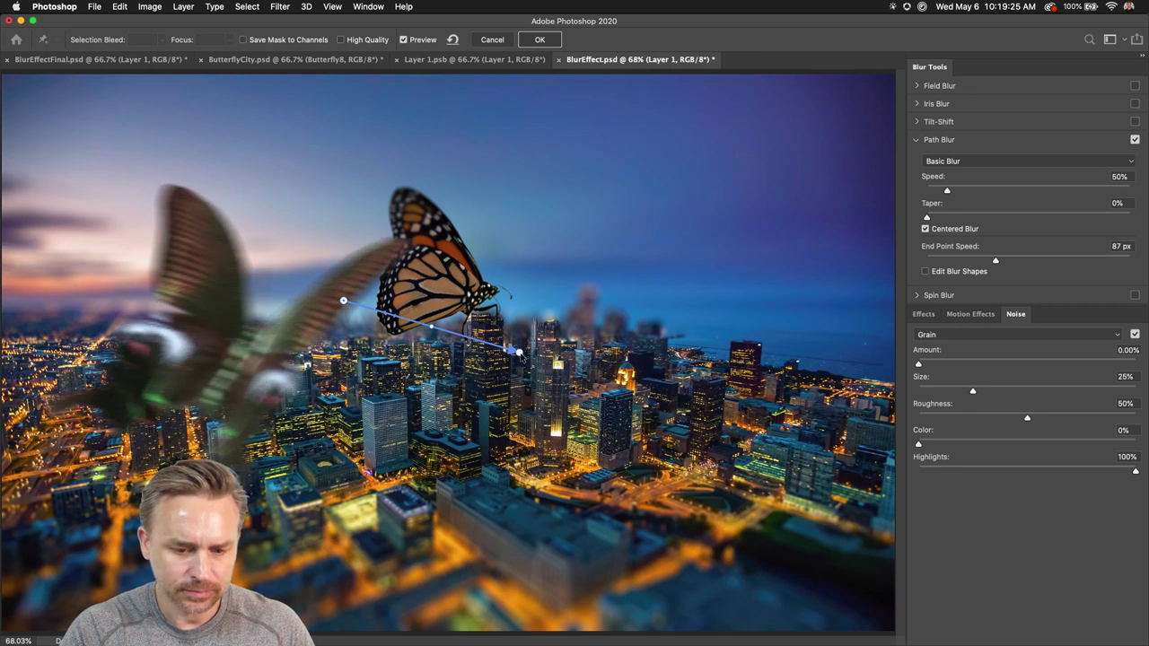
drag(519, 352, 392, 372)
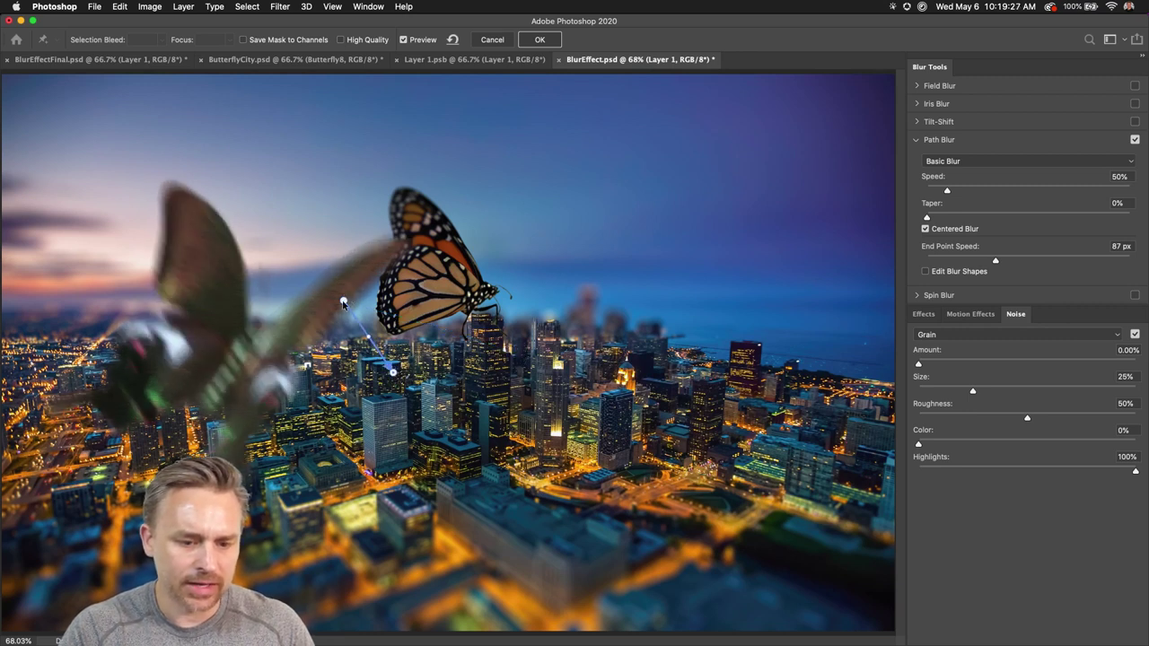
drag(342, 300, 369, 257)
drag(394, 374, 408, 285)
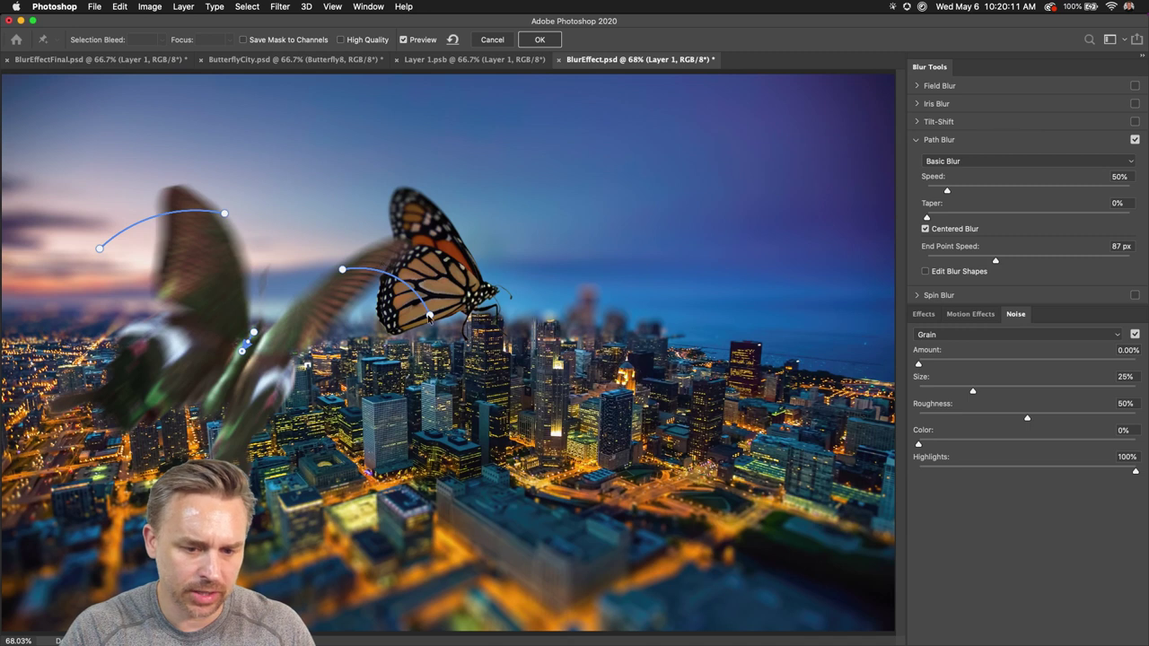
- Refine the blur path's curve on the right wing and toggle the blur shape guides
drag(429, 295, 409, 285)
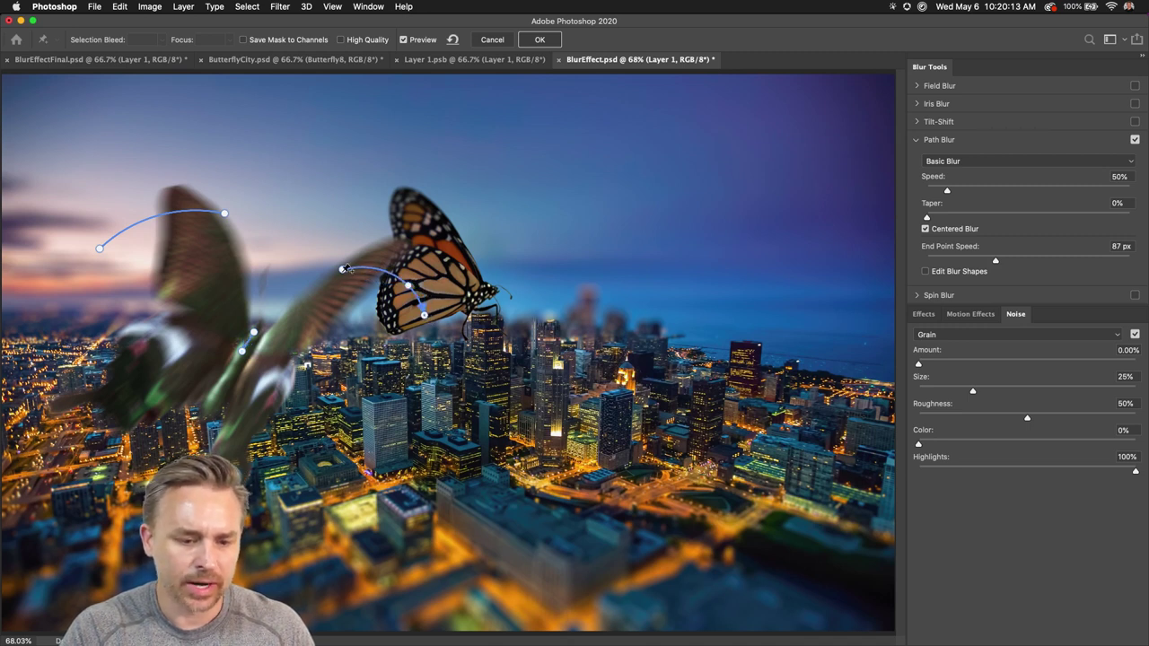
drag(344, 267, 342, 270)
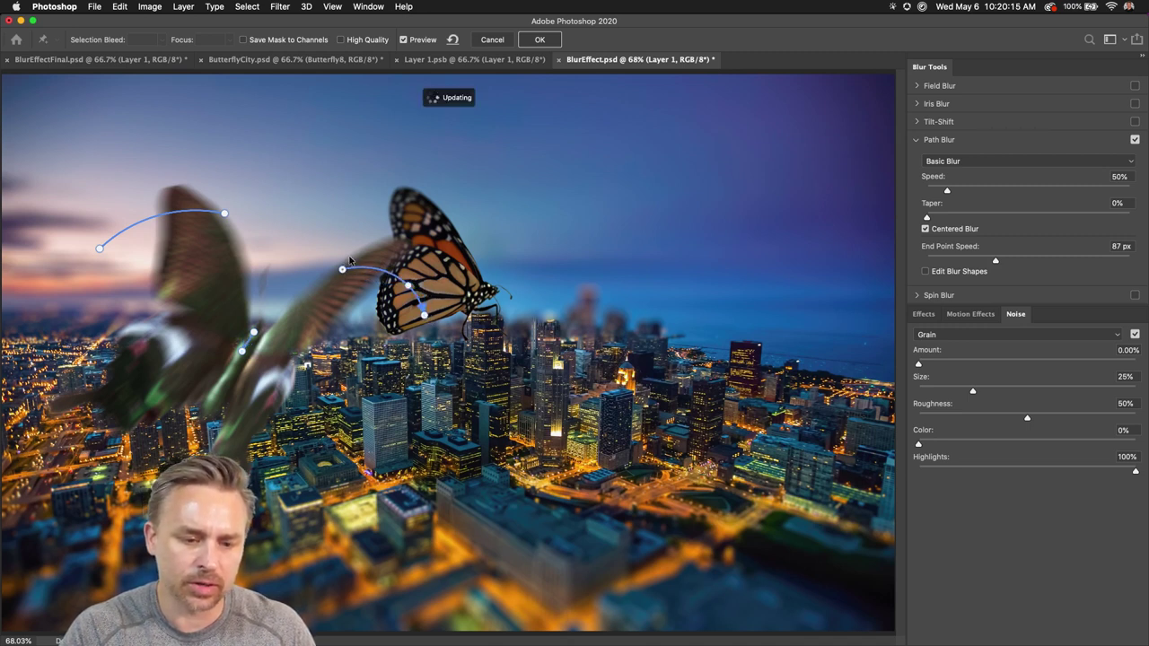
super+click(344, 262)
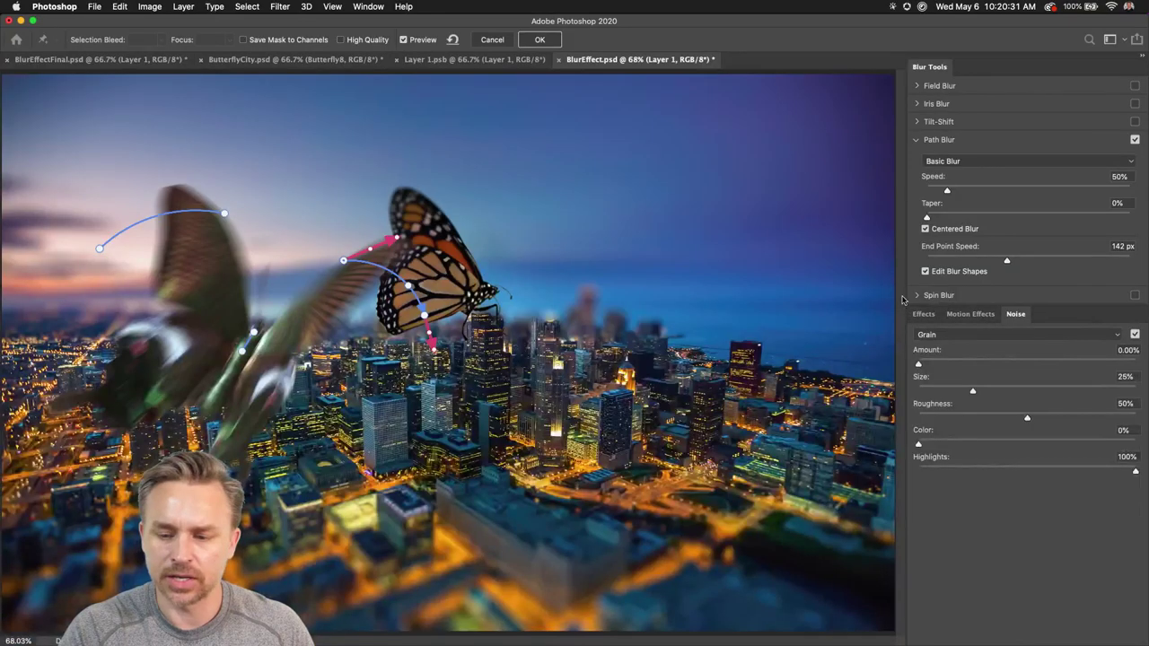
click(926, 272)
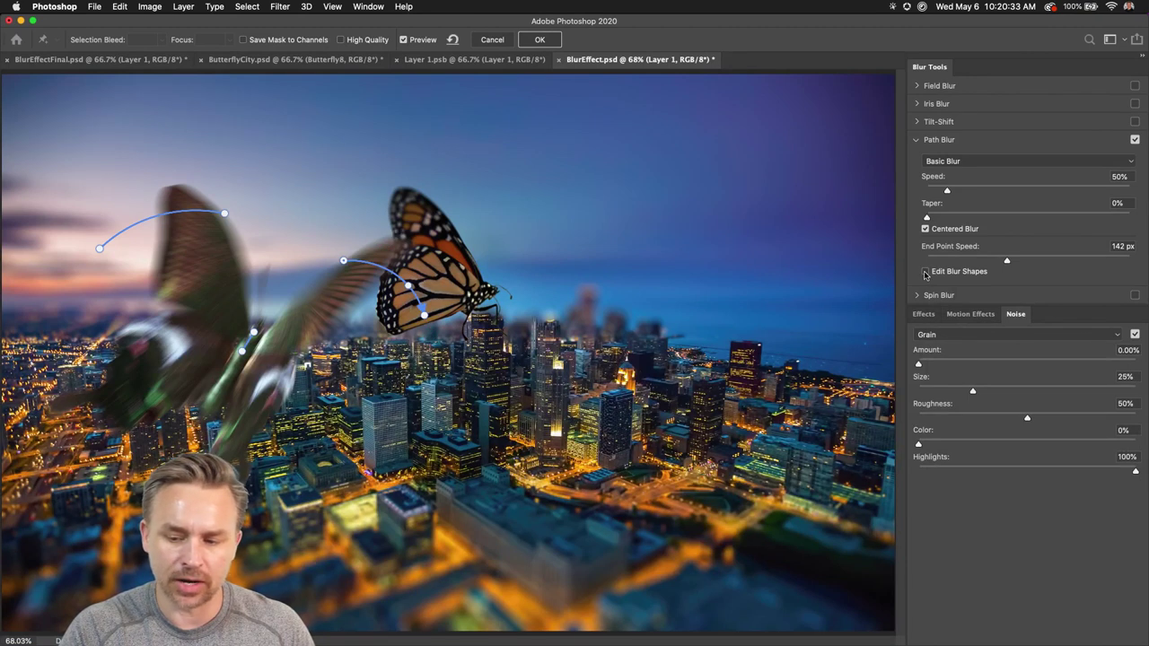
click(926, 272)
click(926, 272)
click(926, 272)
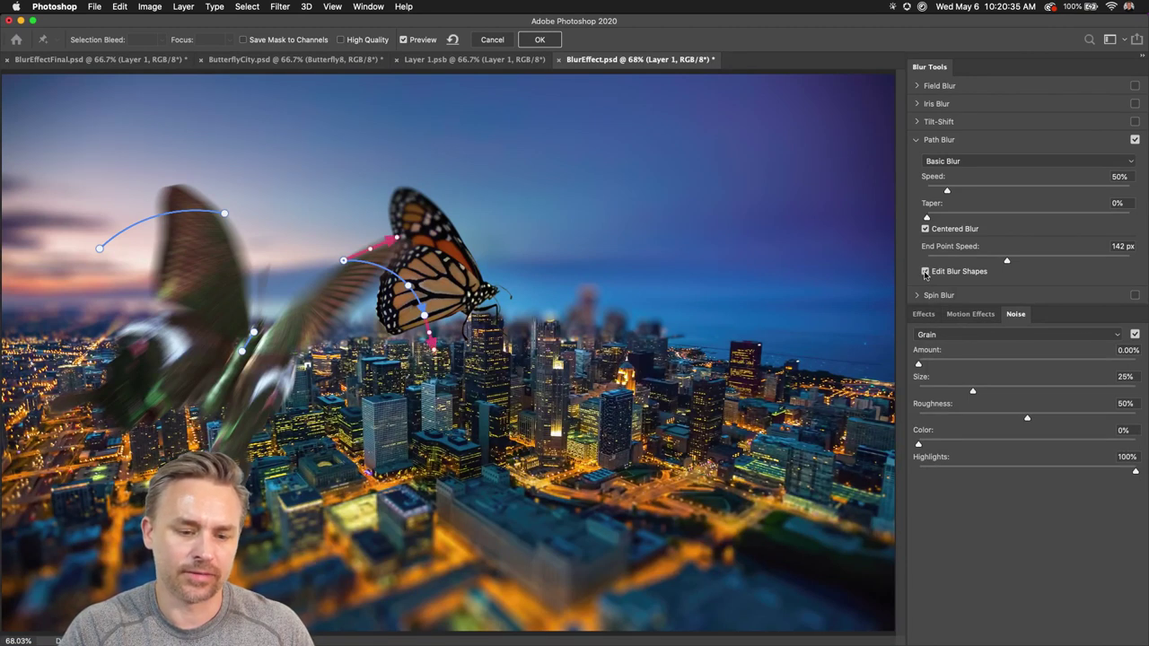
click(926, 272)
click(925, 272)
click(925, 272)
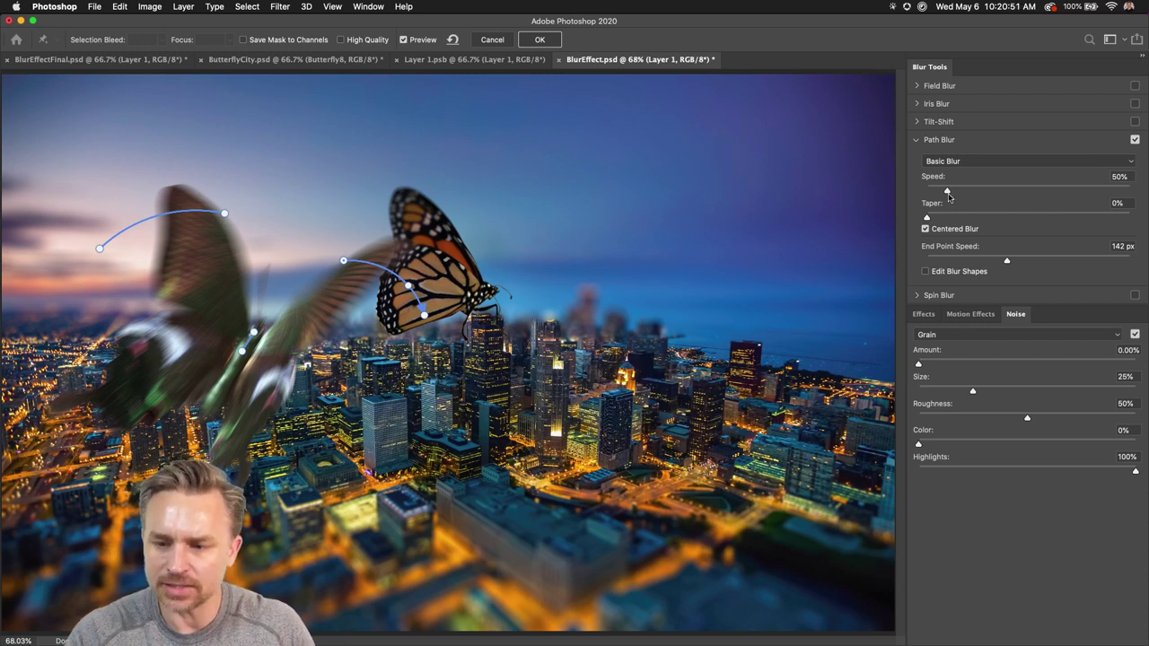
- Lower the Path Blur speed to 37%, try Gaussian noise, then return to Grain
drag(947, 193, 943, 193)
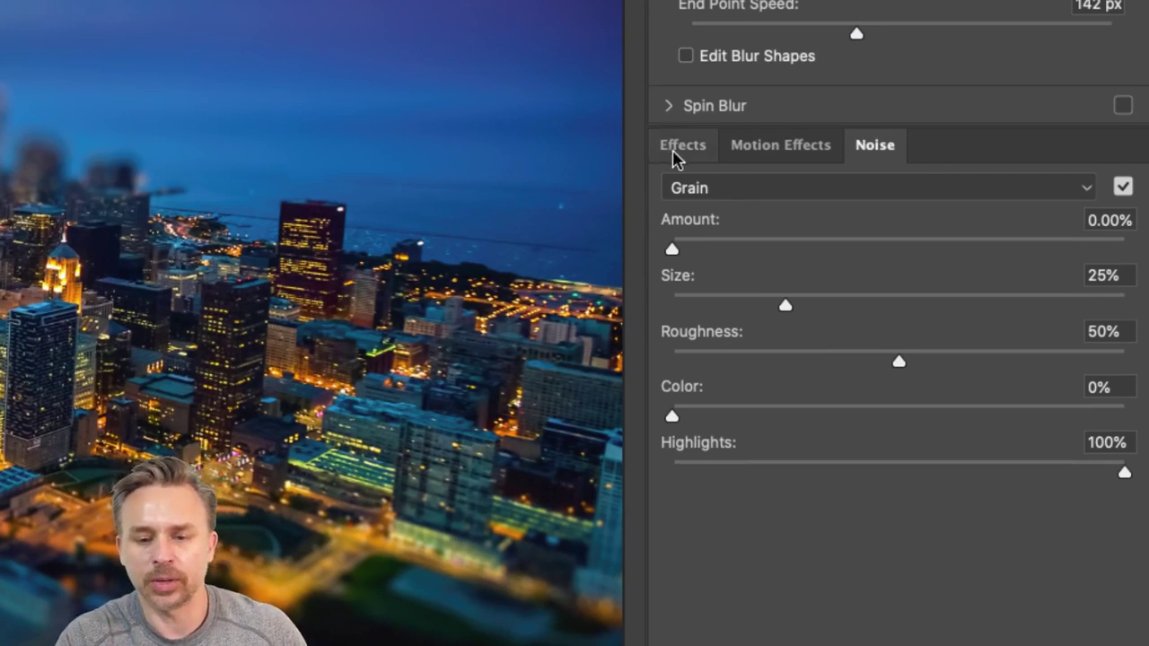
click(722, 190)
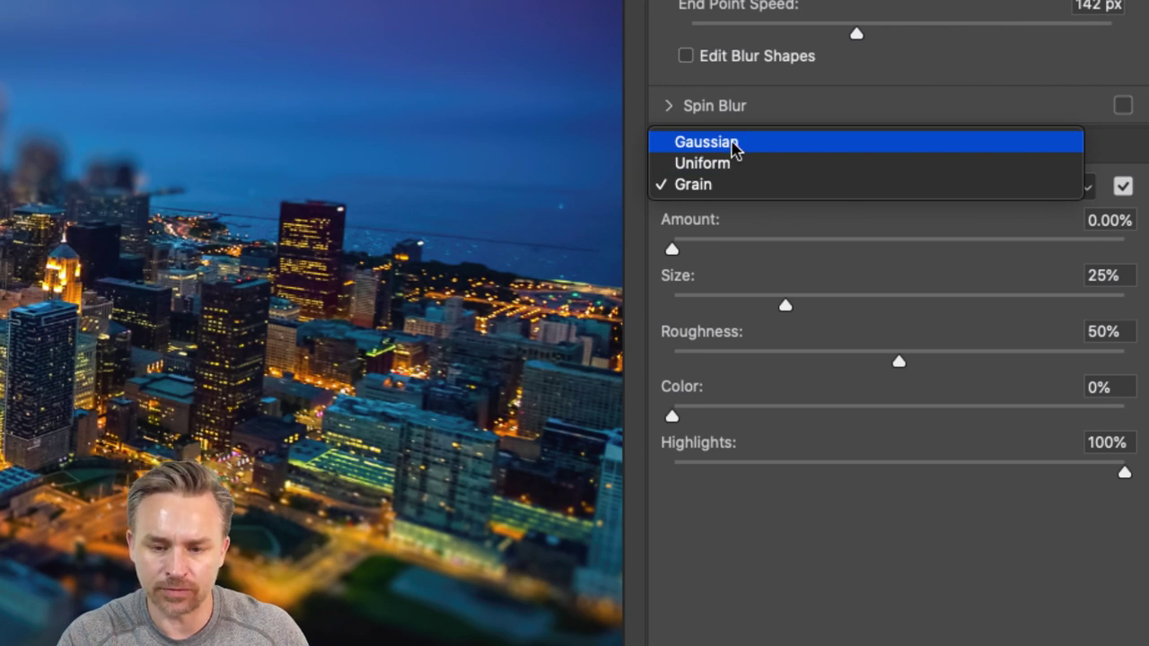
click(735, 149)
click(737, 187)
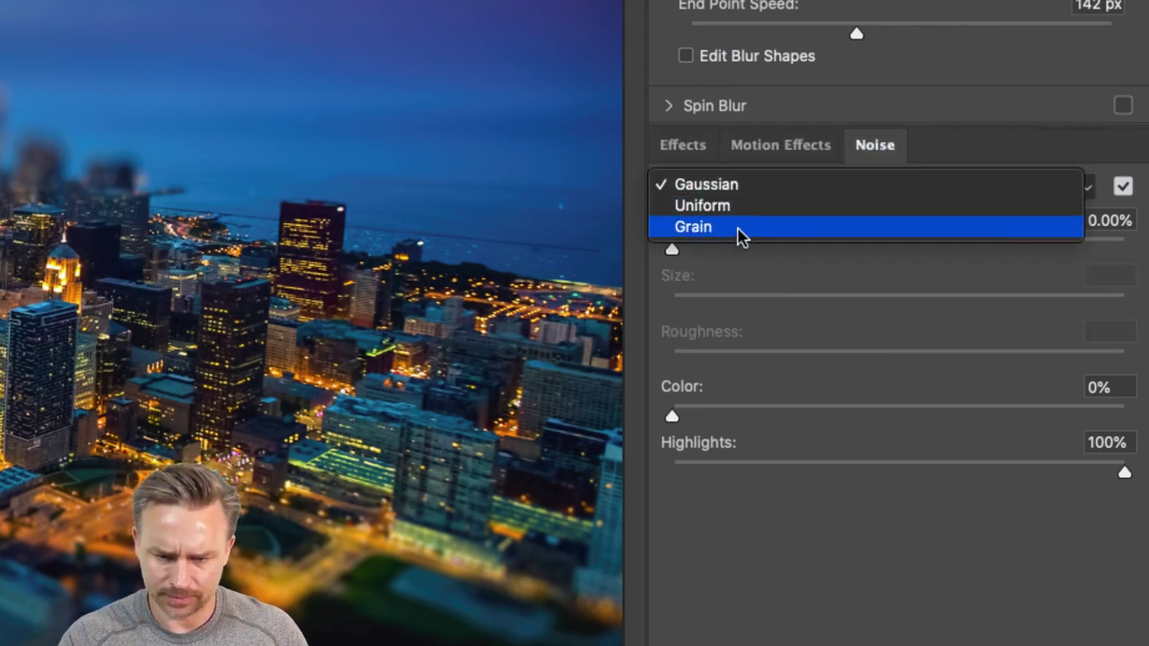
click(737, 228)
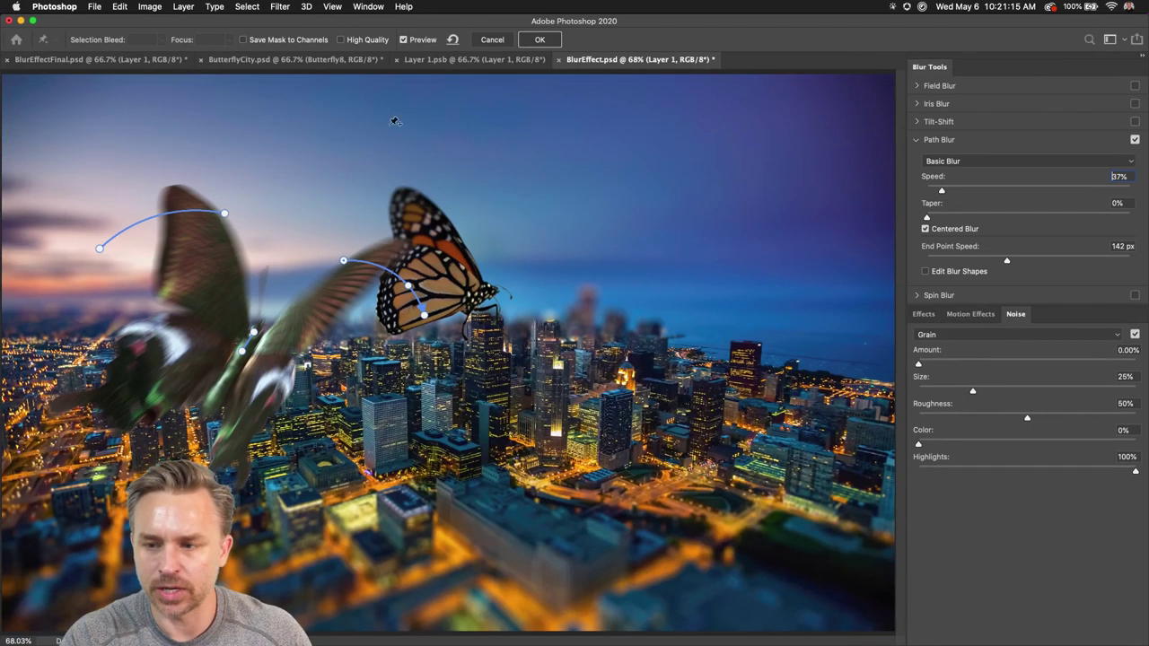
- Apply the path blur, enlarge the dark butterfly about 110%, and move it lower left
click(536, 40)
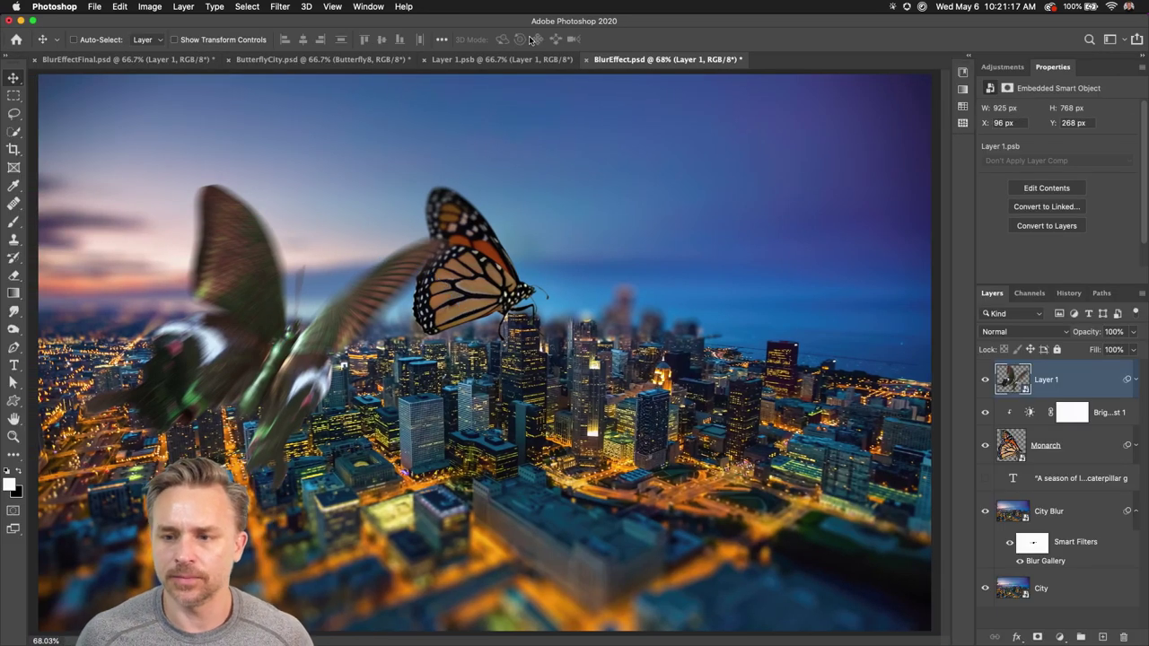
key(super+t)
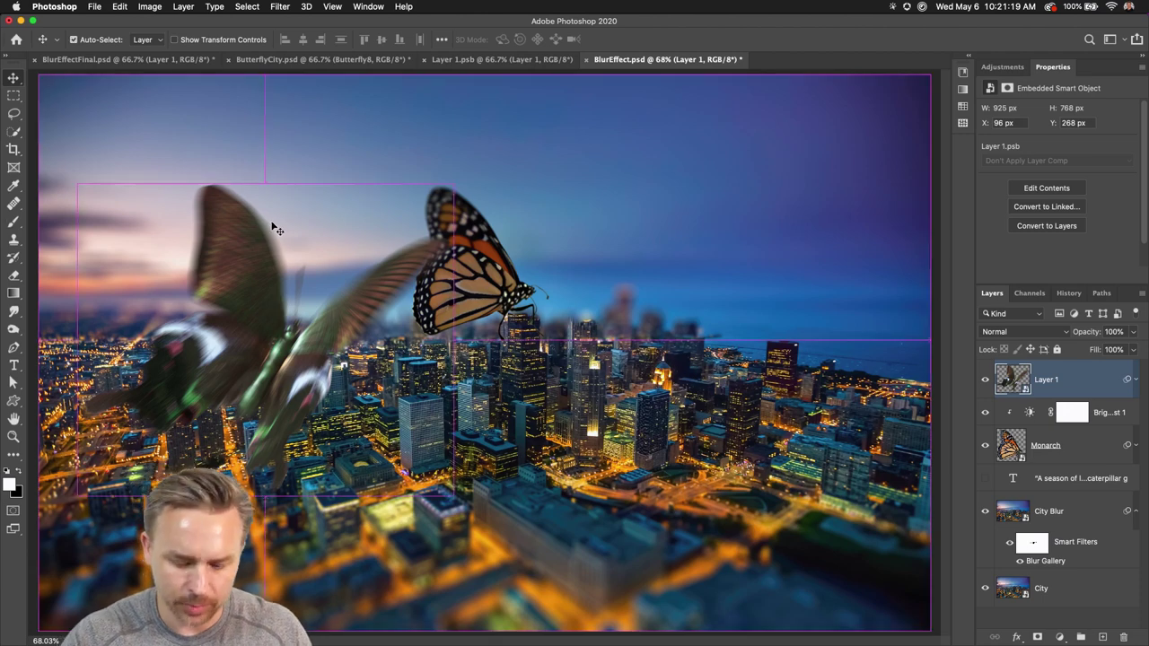
drag(545, 296, 649, 278)
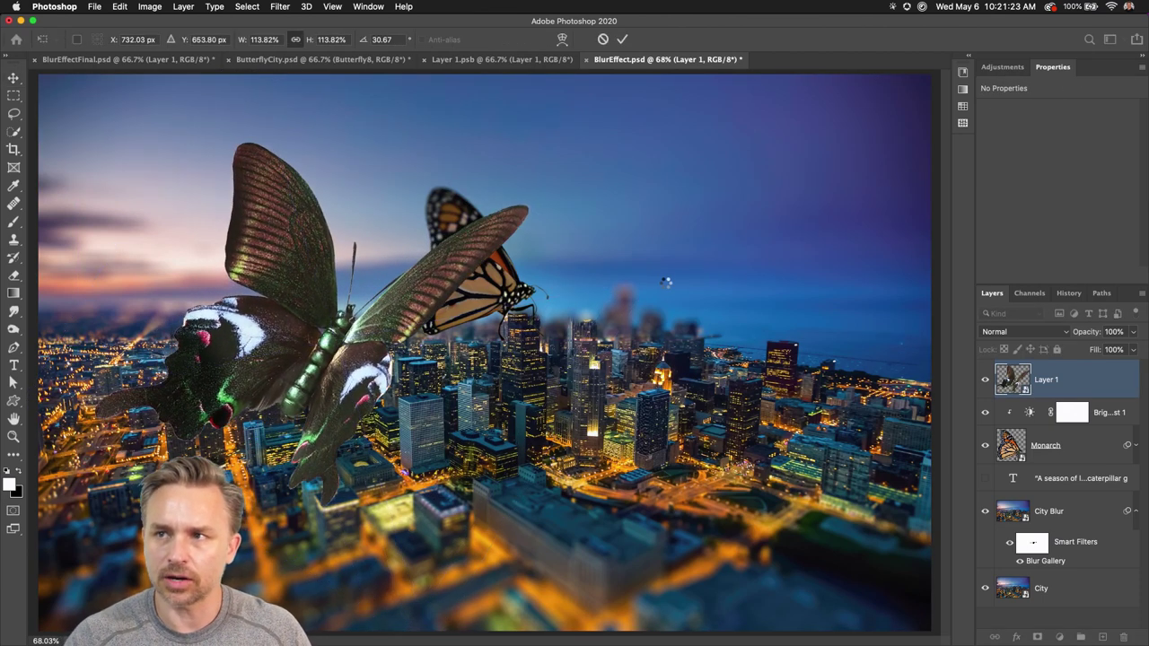
key(Return)
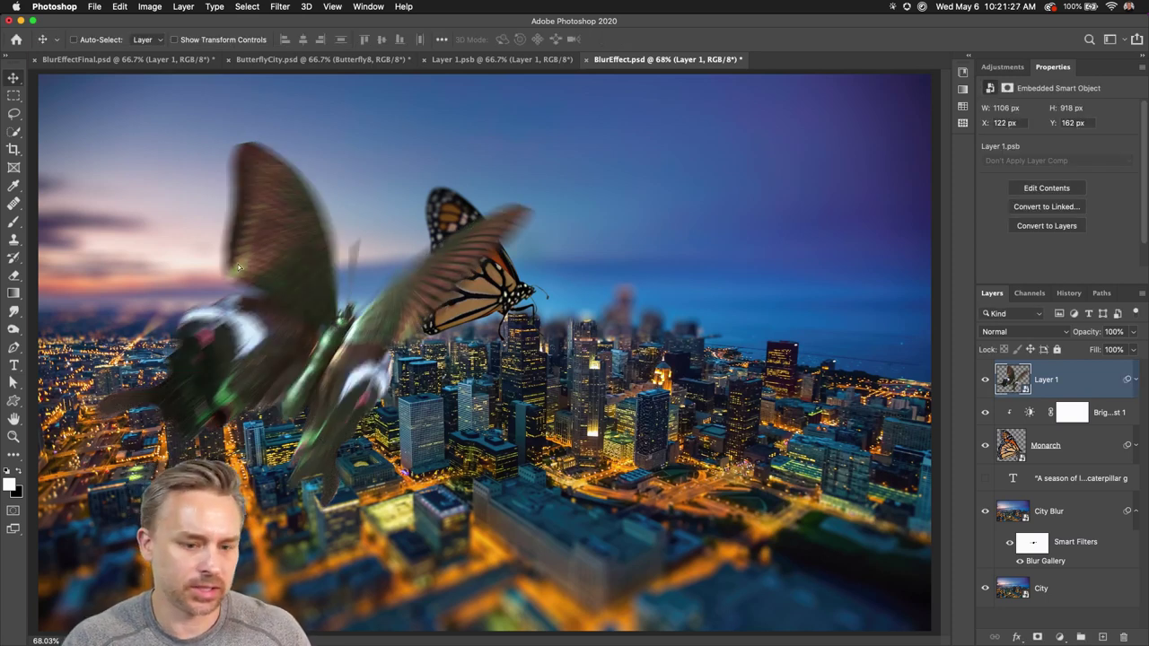
drag(265, 220, 202, 312)
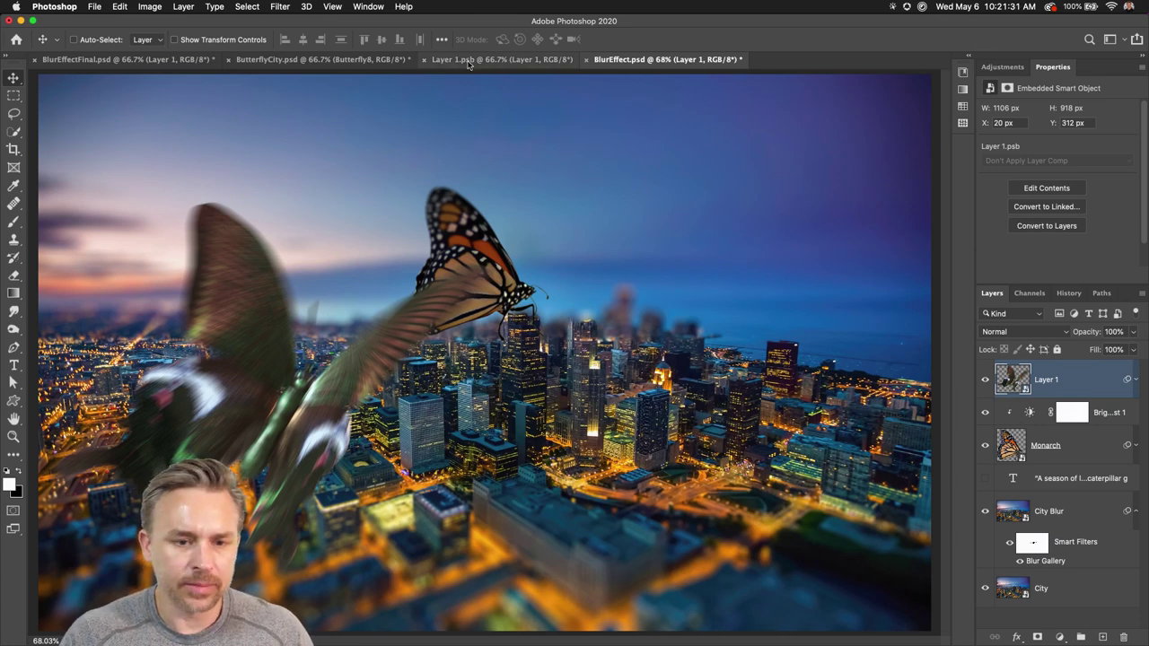
- In ButterflyCity.psd, find the dark butterfly's layer by toggling its visibility
click(281, 60)
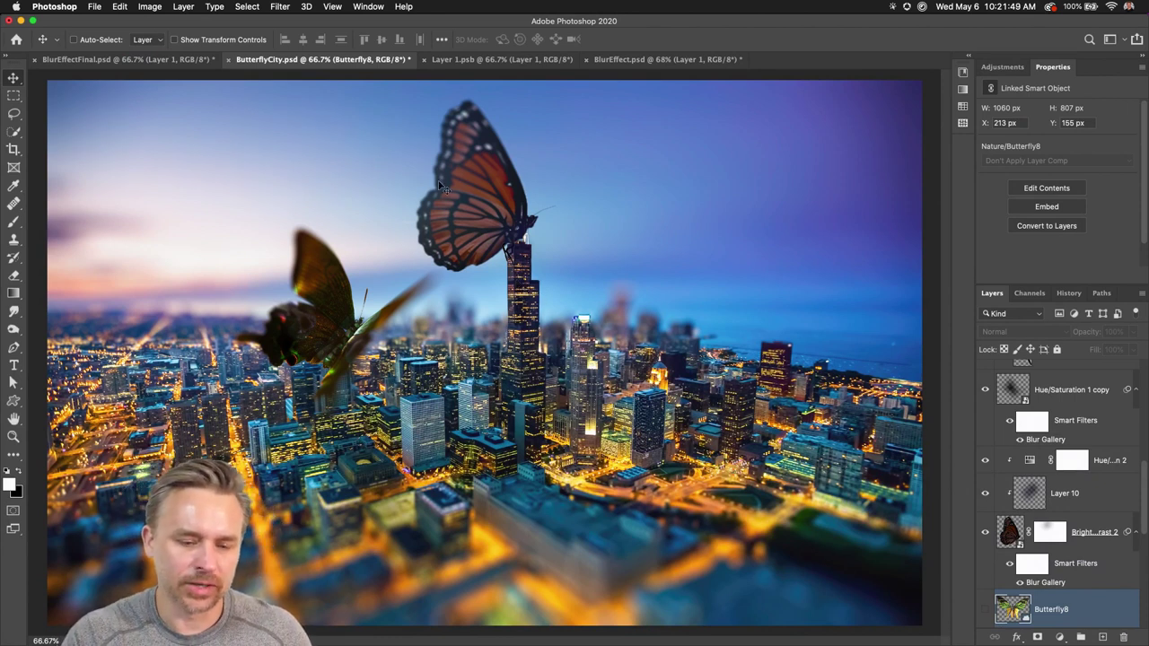
click(325, 326)
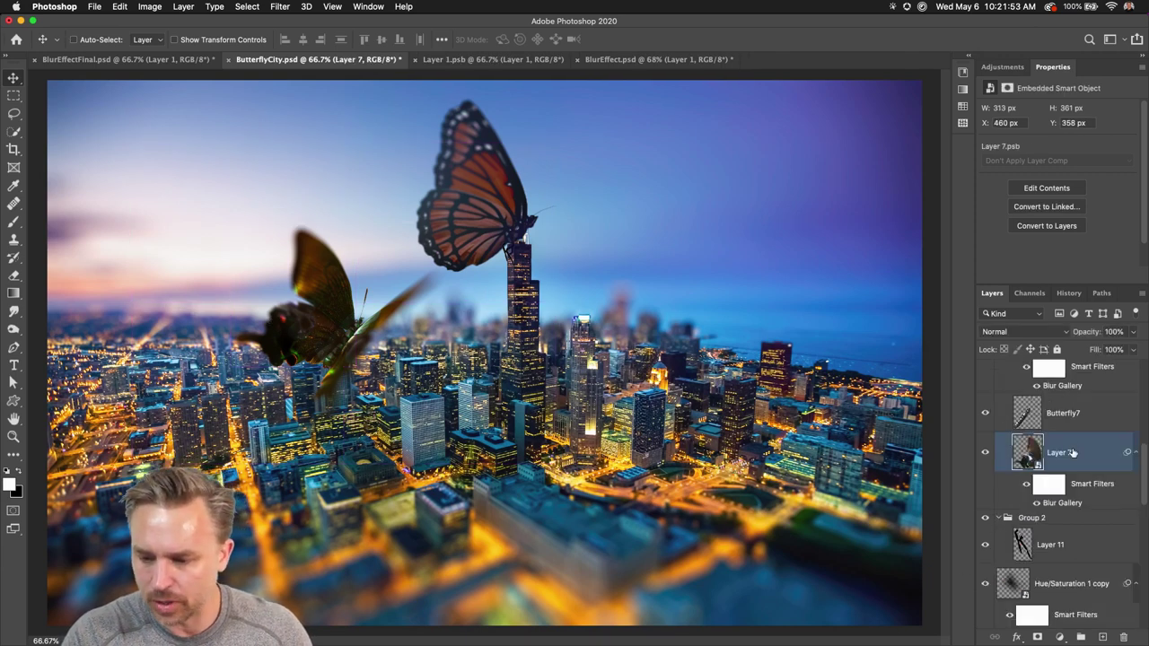
click(985, 453)
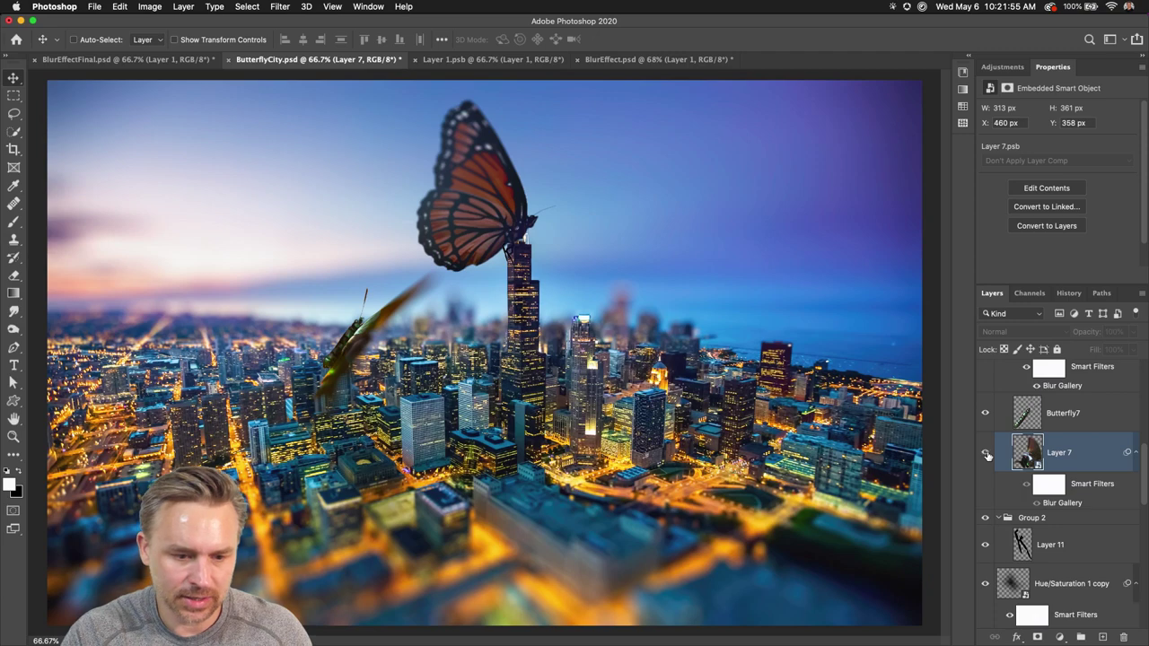
click(985, 453)
scroll(1059, 447, up, 2)
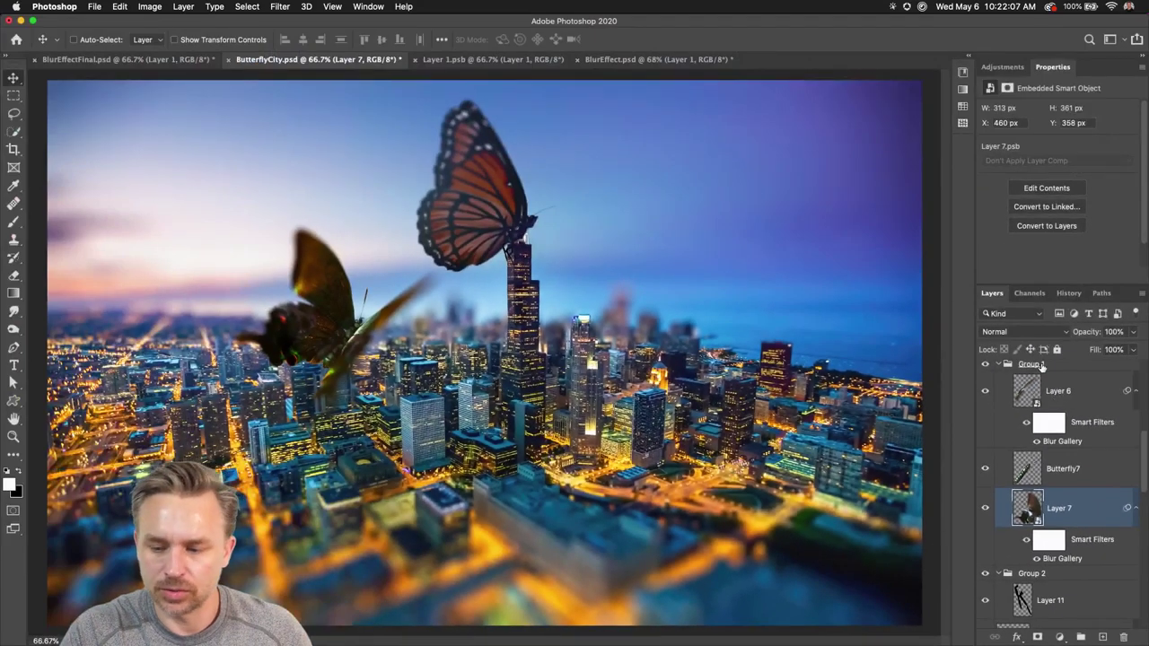
- Scale Group 1 to about 119%, shift it up-left, then show BlurEffectFinal.psd
click(1049, 365)
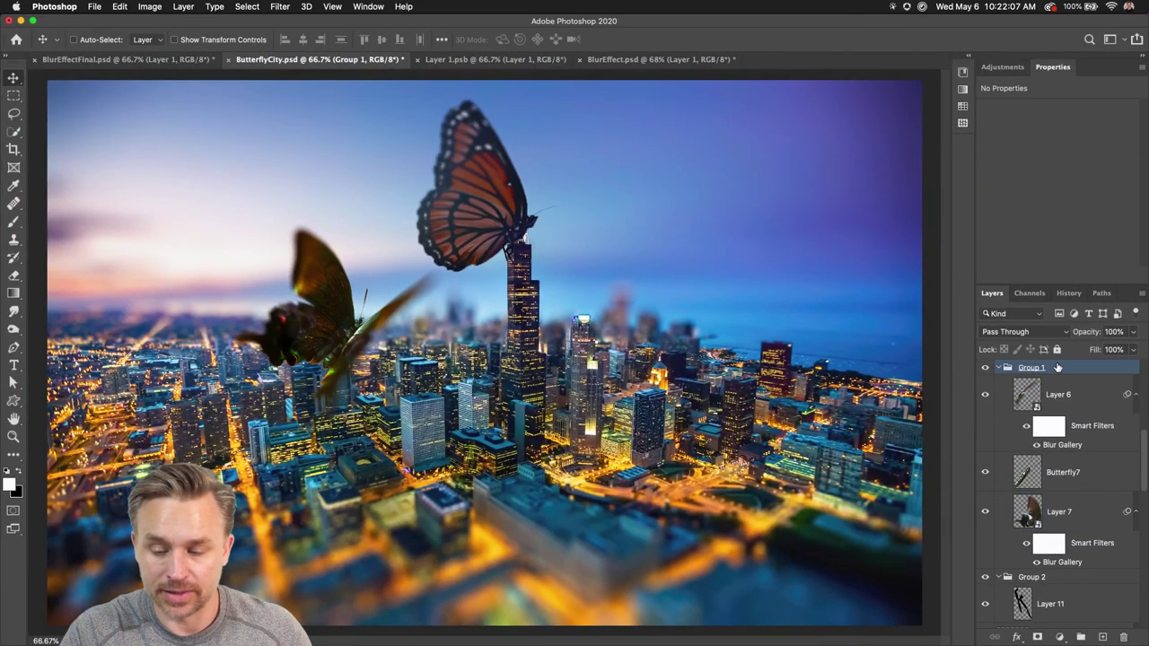
key(super+t)
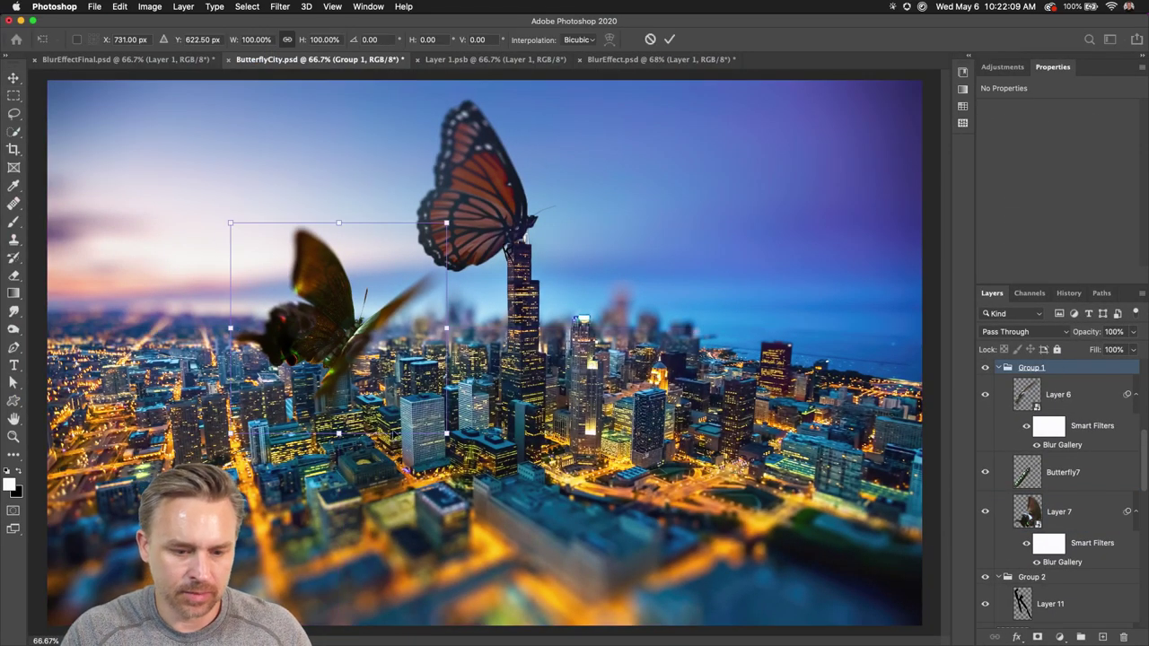
drag(447, 434, 489, 474)
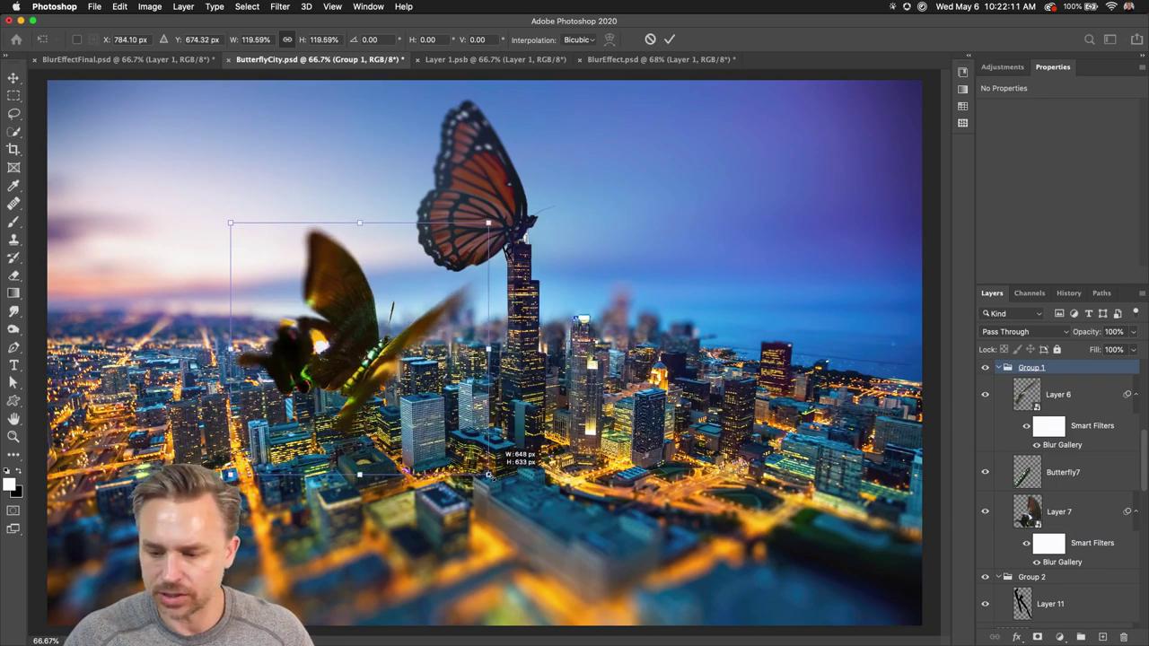
key(Return)
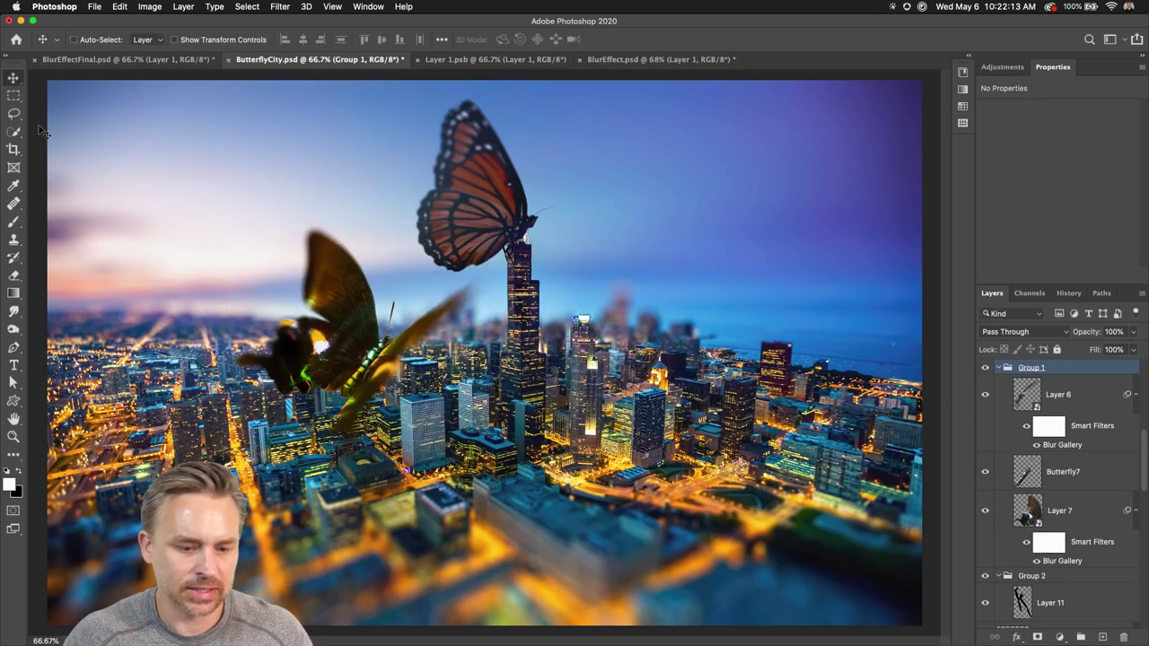
drag(312, 293, 259, 277)
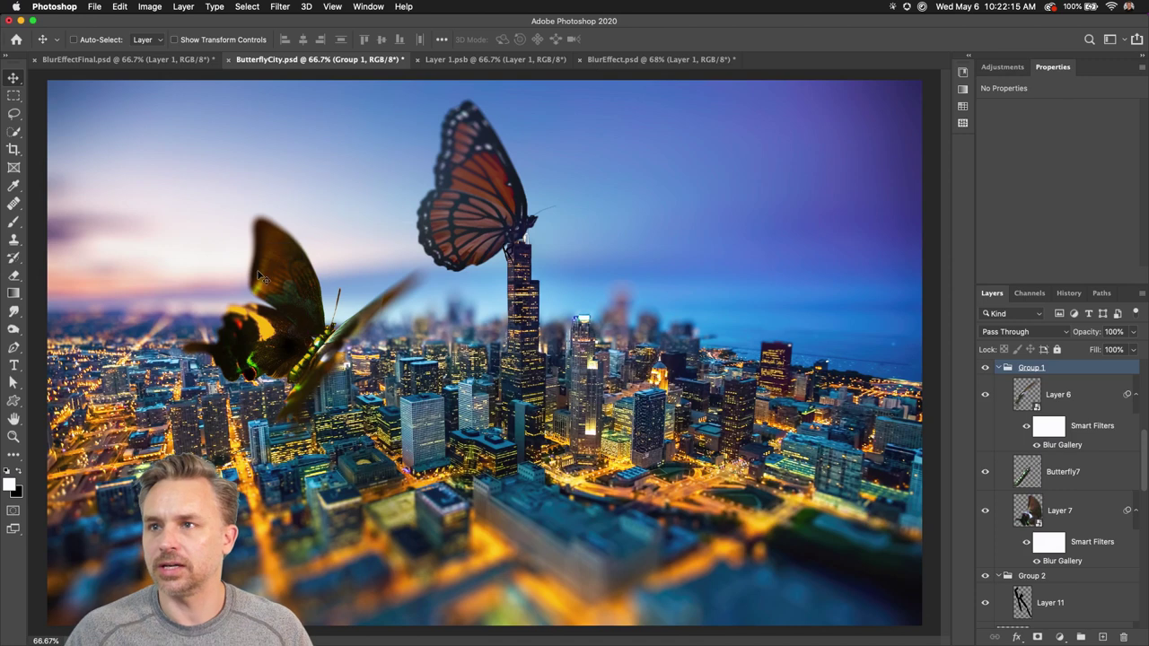
click(89, 61)
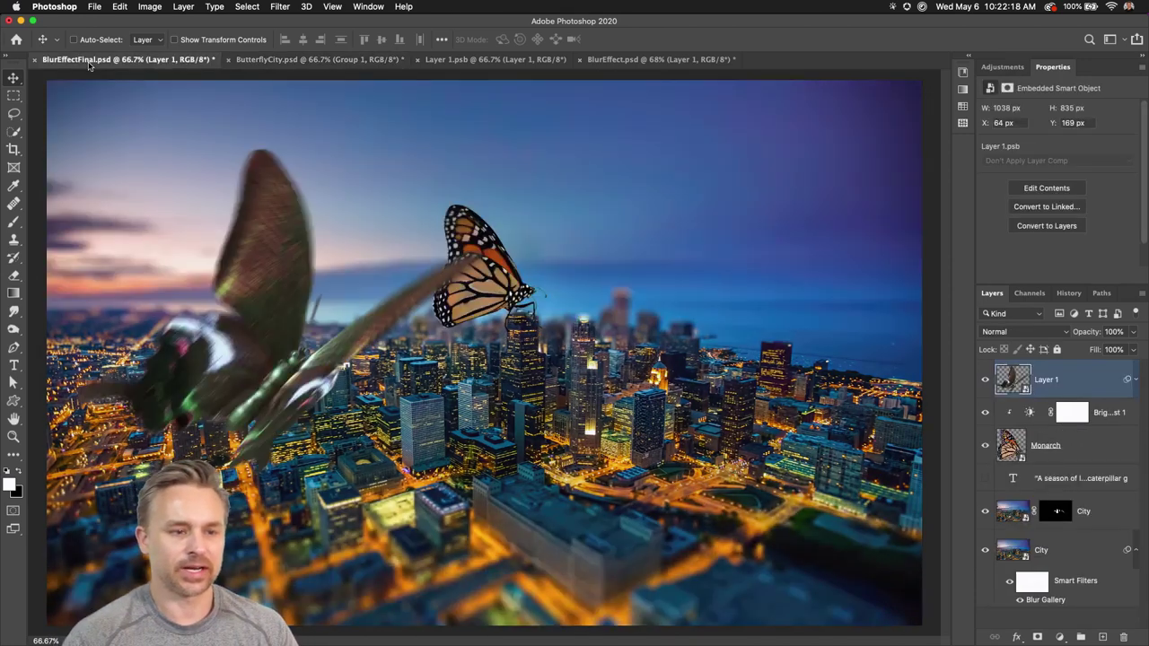
- Back in BlurEffect.psd, nudge the blurred butterfly and duplicate it onto the city
click(613, 66)
drag(231, 304, 183, 300)
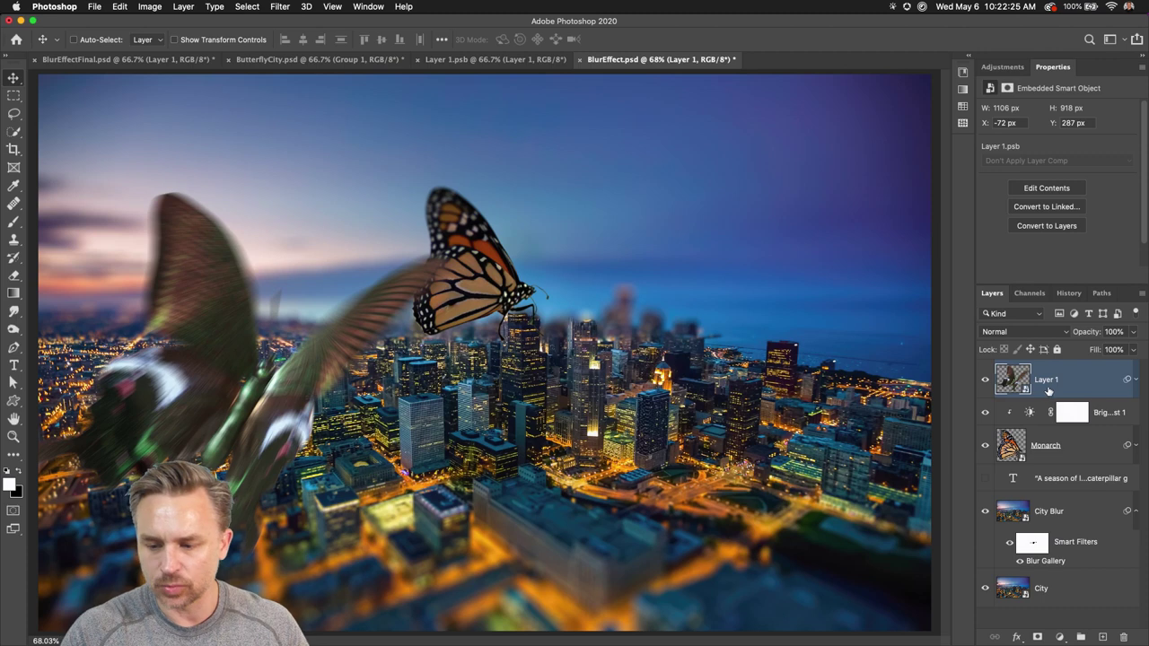
key(super+j)
drag(208, 354, 648, 332)
- Flip the butterfly copy horizontally, scale it to 50%, and place it in the upper-right sky
key(super+t)
right_click(626, 318)
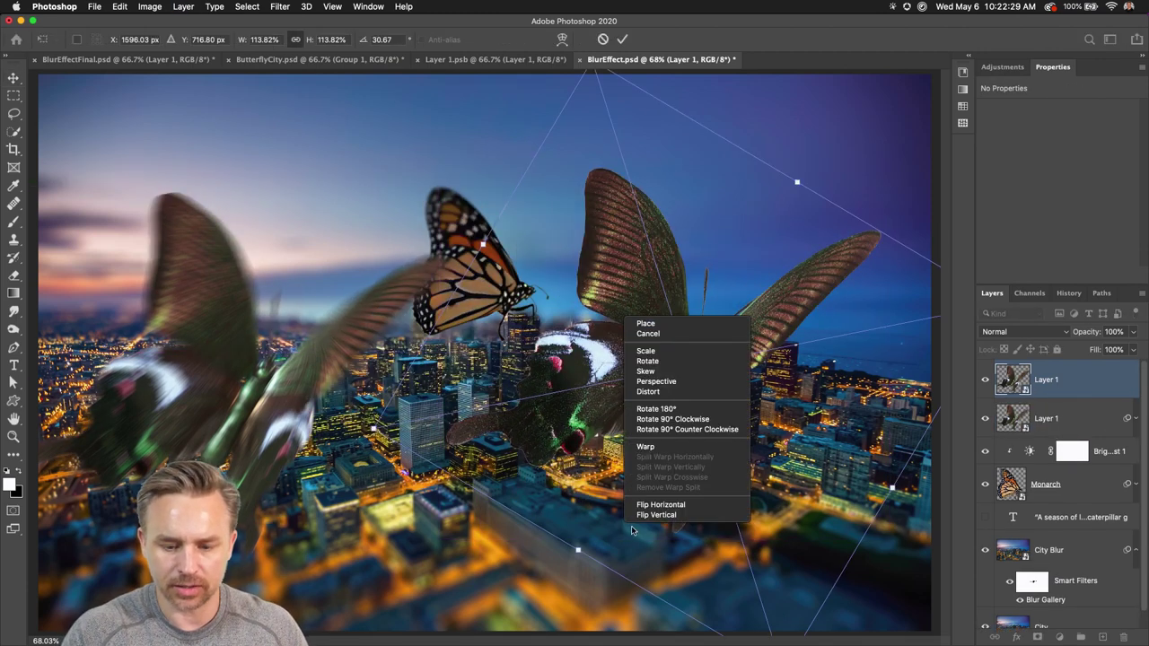
click(639, 505)
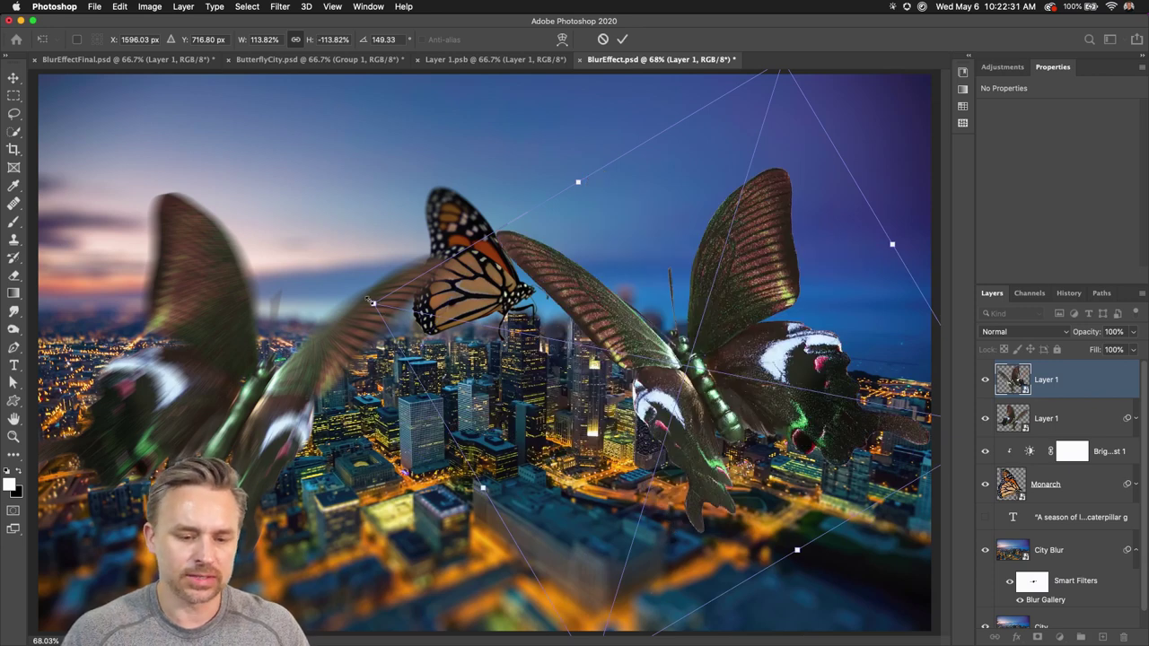
drag(372, 303, 621, 395)
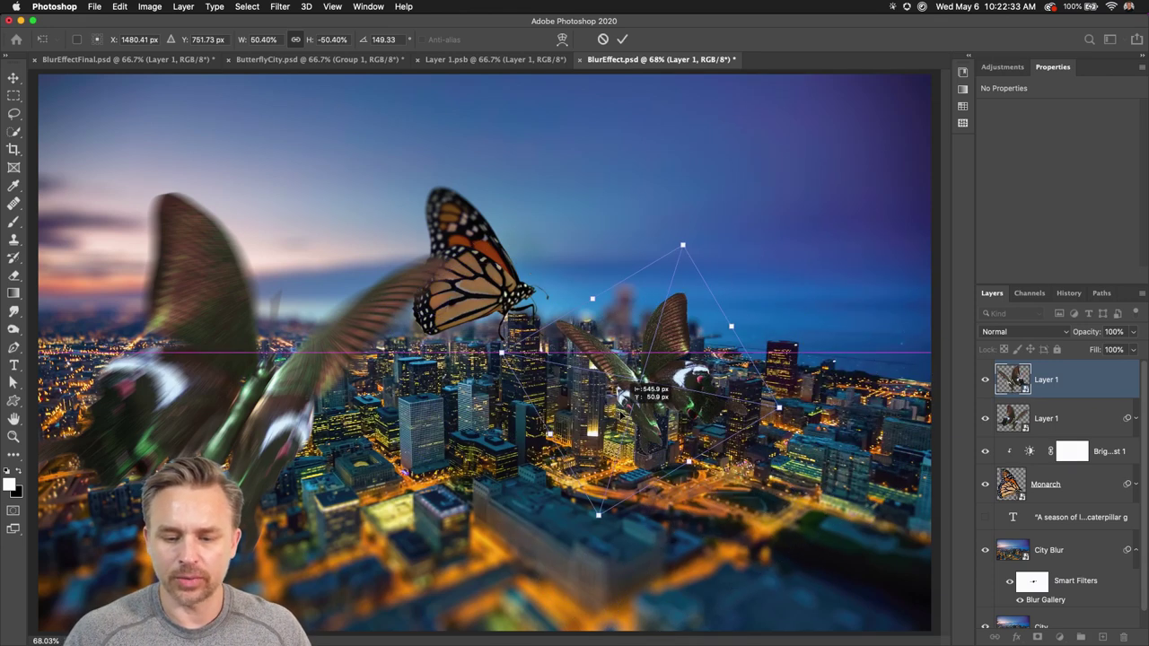
key(Return)
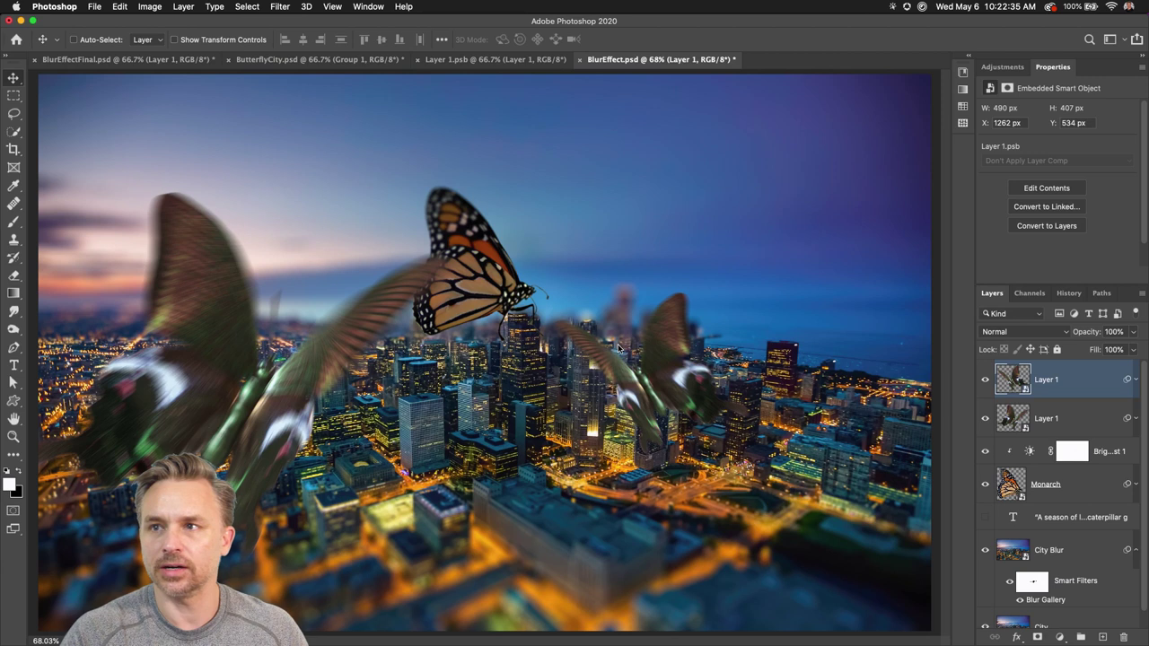
drag(648, 384, 689, 183)
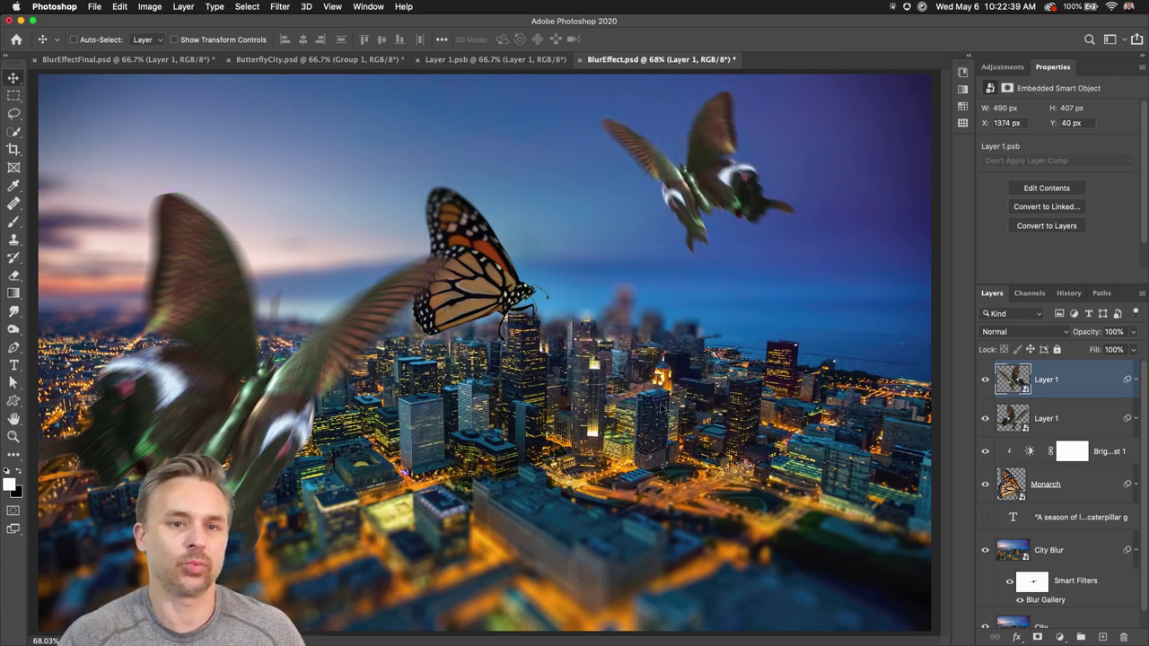
double_click(1102, 70)
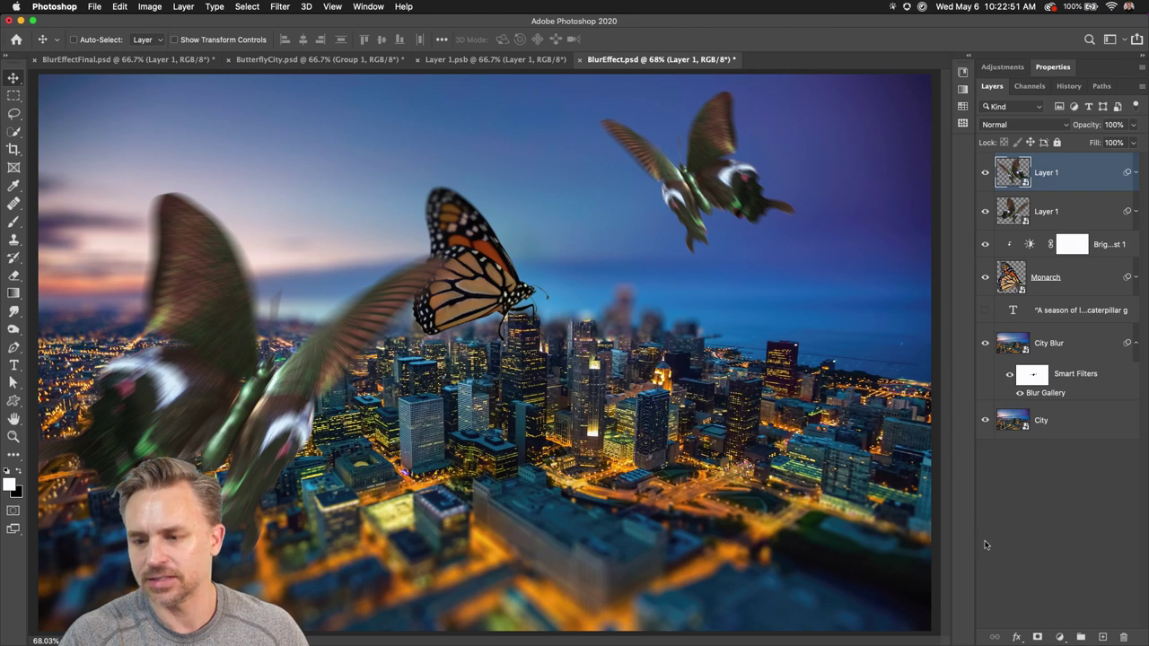
- Add a Levels adjustment layer with the white input lowered from 255 to 175
click(1060, 637)
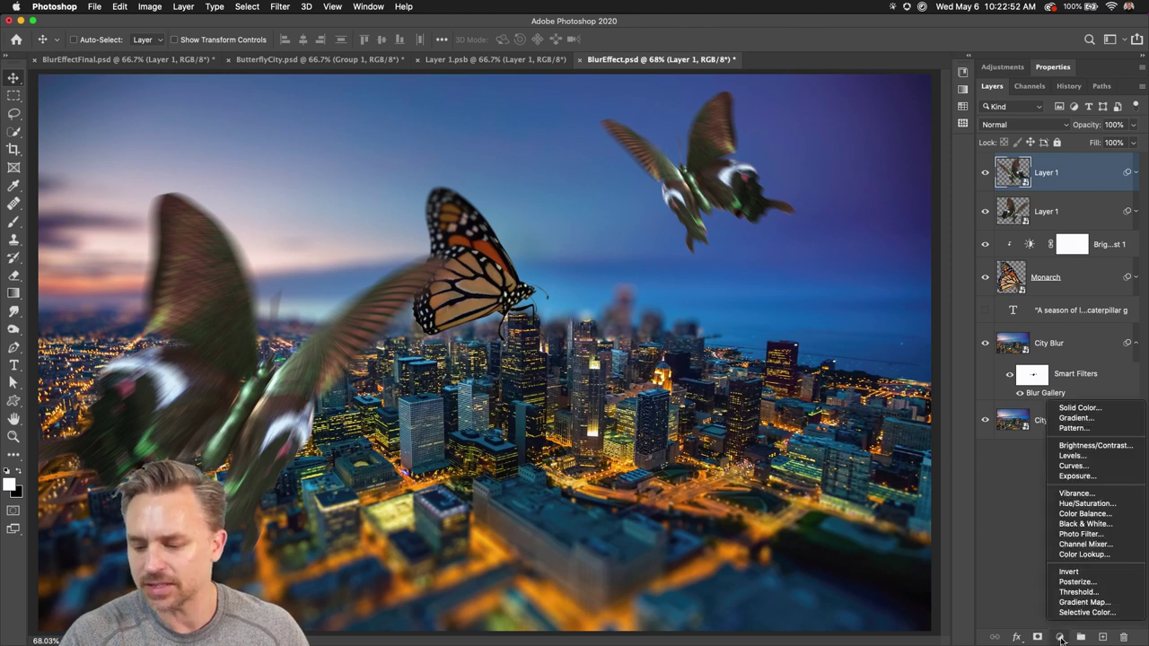
click(1096, 456)
drag(1119, 203, 1091, 205)
drag(1090, 205, 1083, 206)
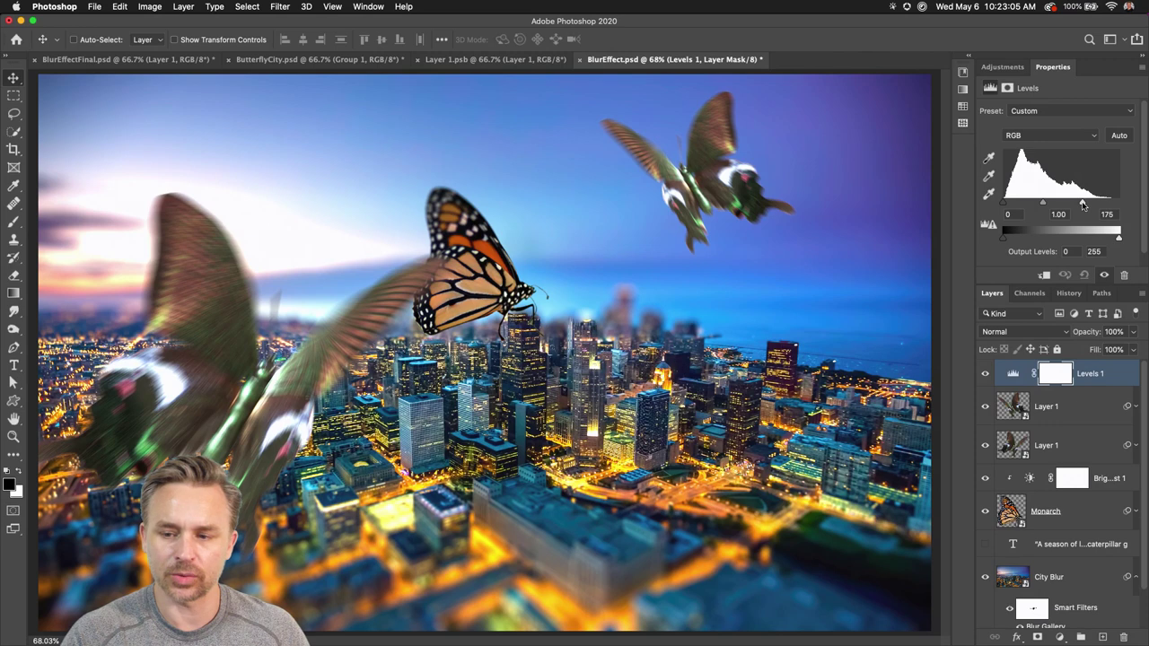
double_click(1115, 73)
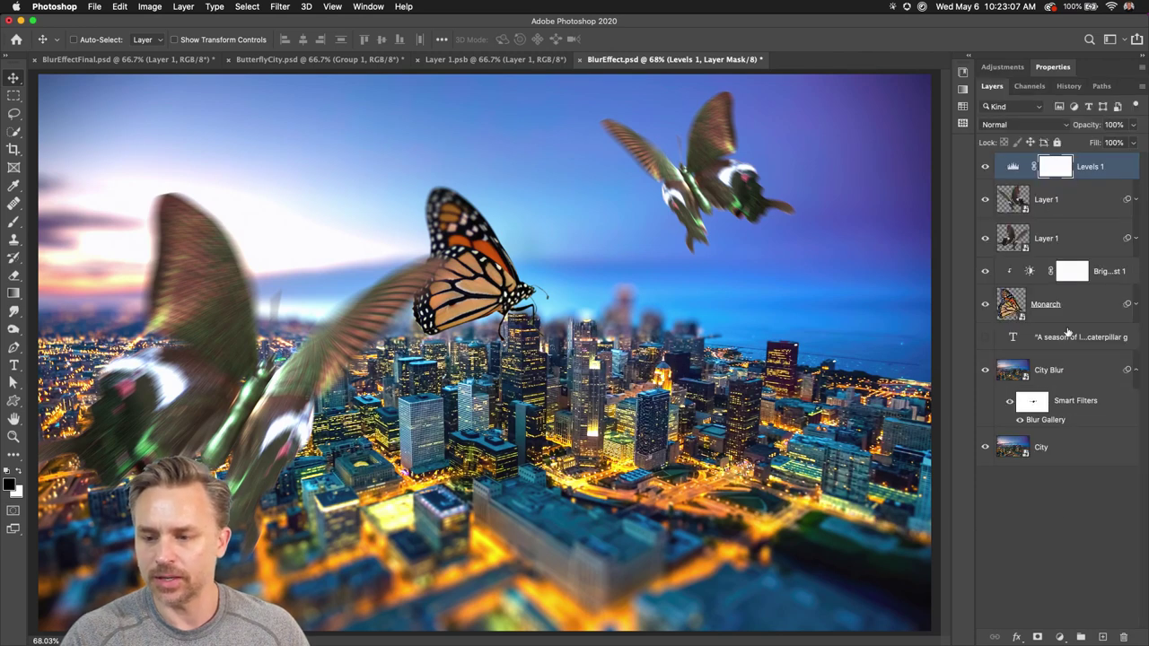
click(1061, 637)
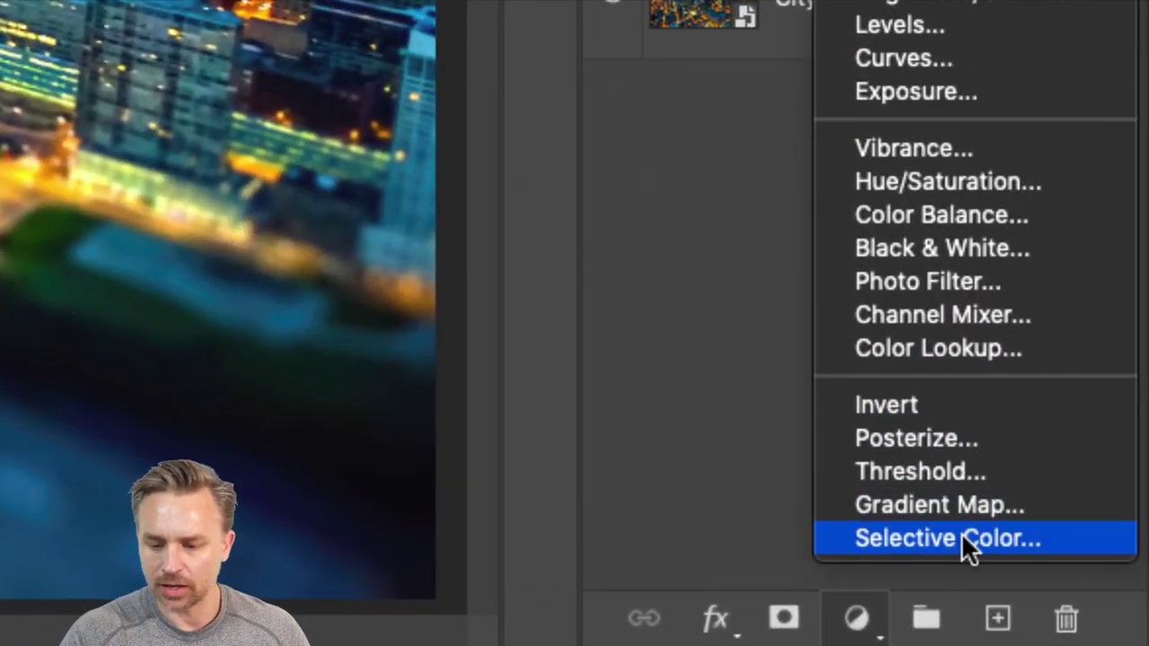
- Add a Color Lookup layer and try the 2Strip, EdgyAmber and FuturisticBleak grades
click(1020, 348)
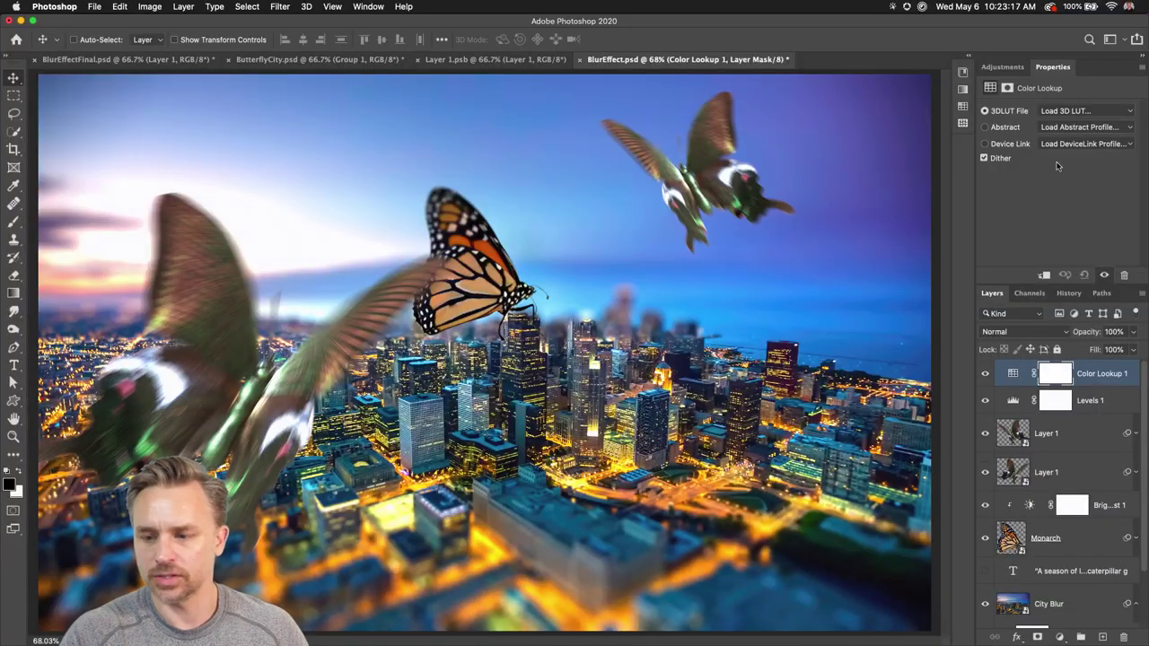
click(1068, 111)
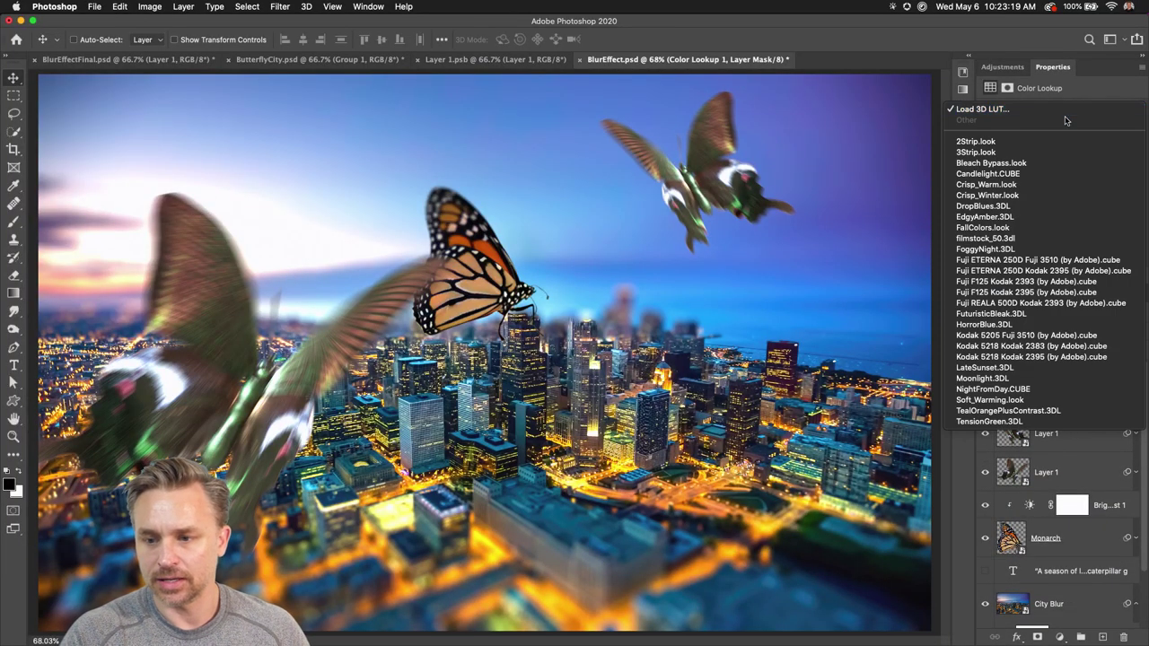
click(1041, 142)
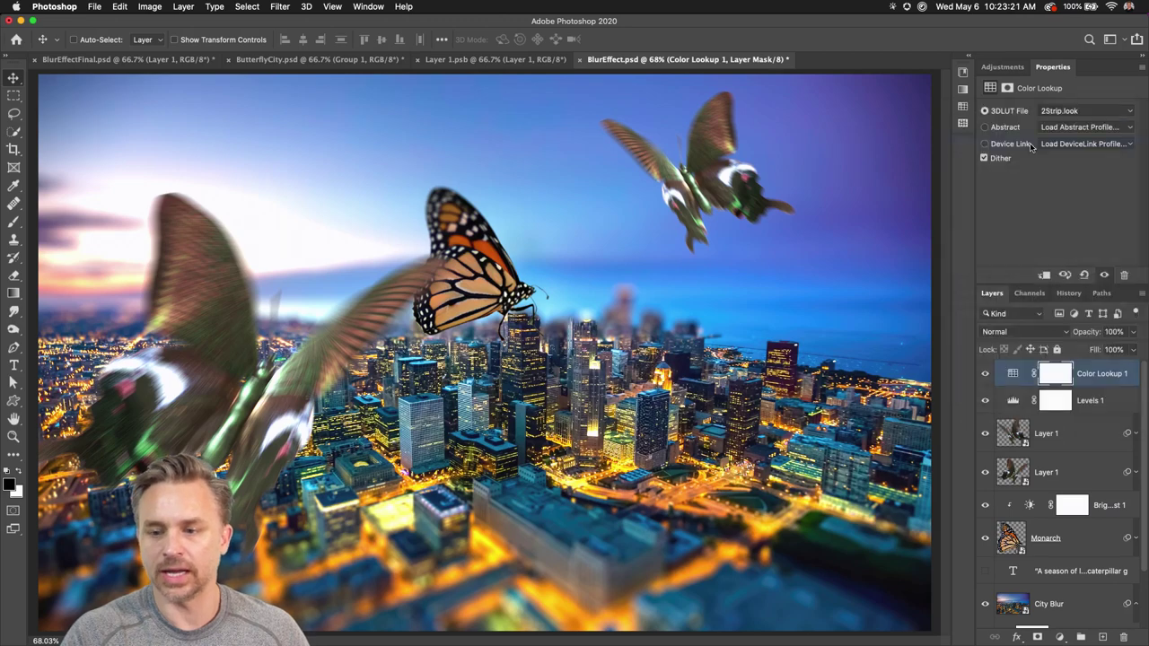
click(1052, 111)
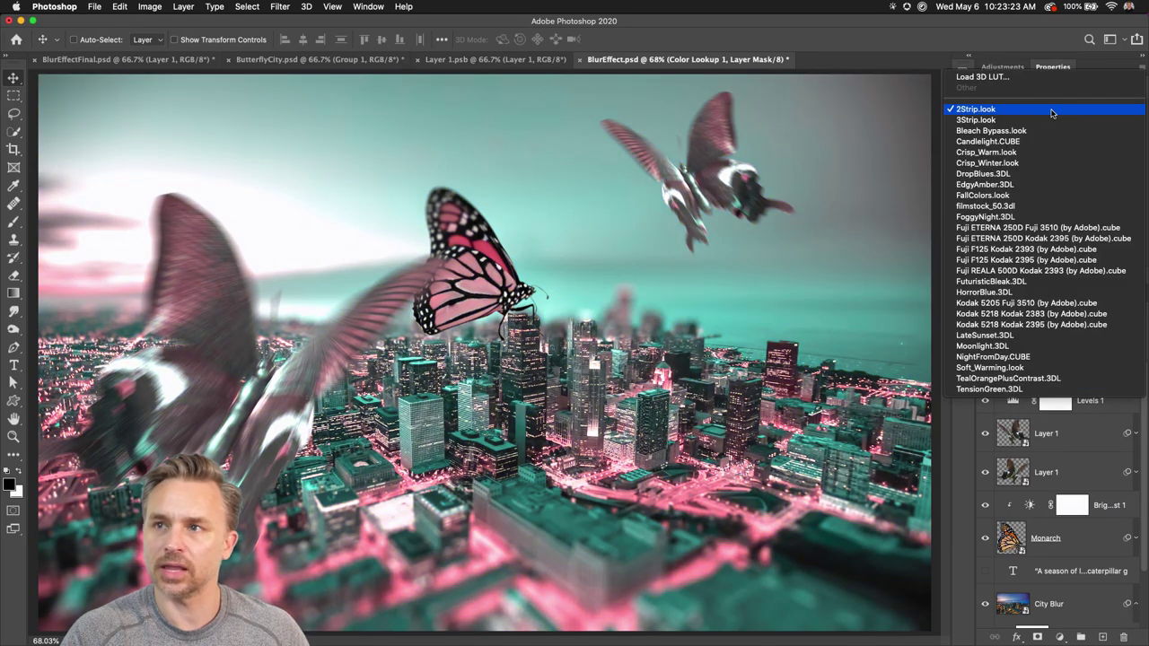
click(1041, 185)
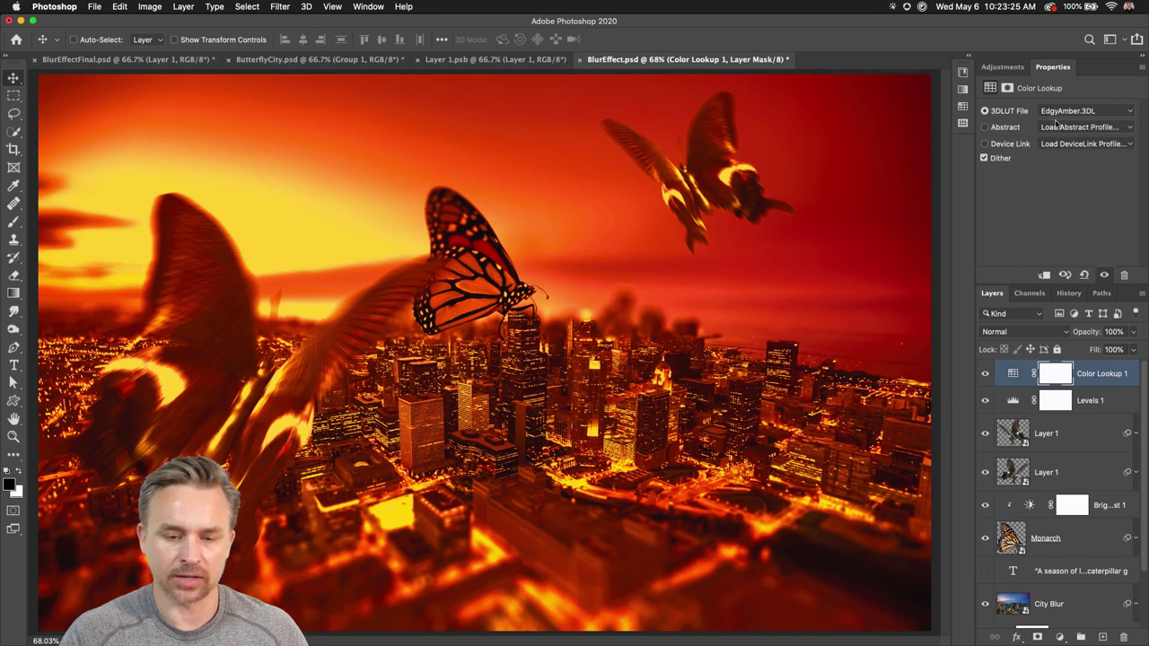
click(1067, 113)
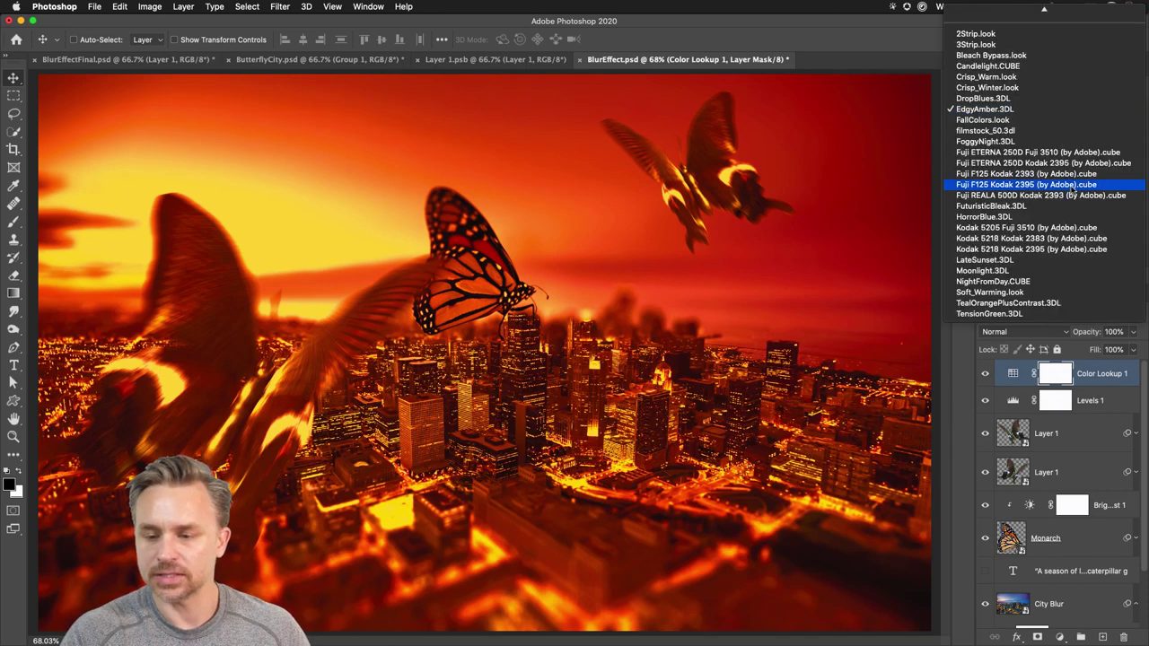
click(1060, 206)
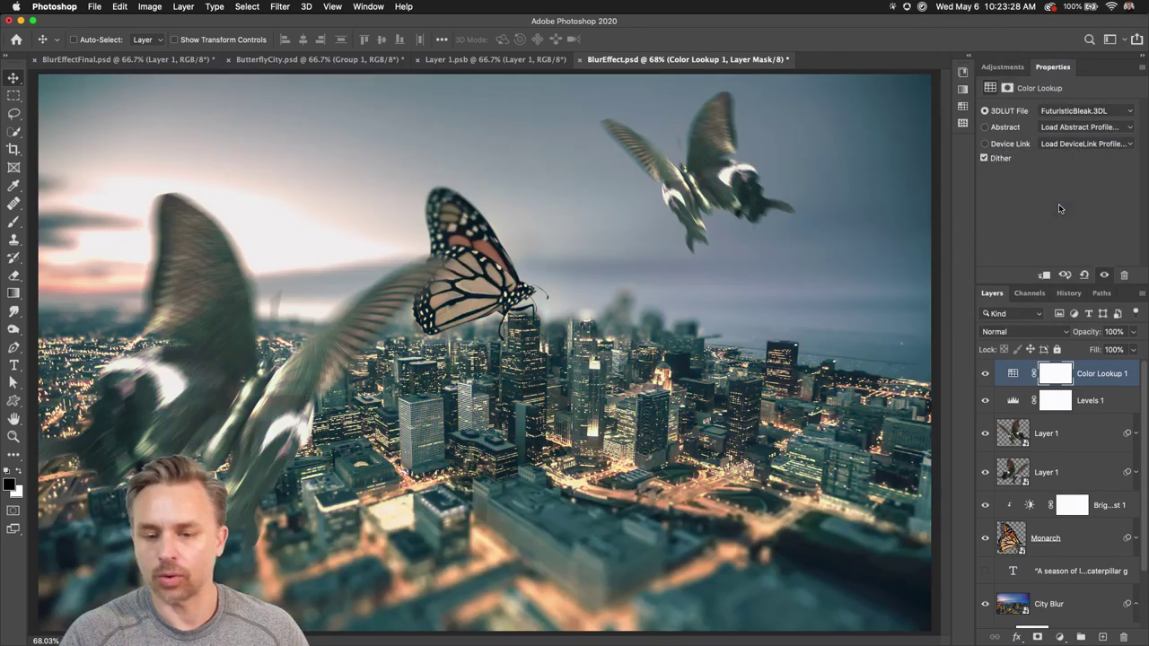
click(985, 374)
click(985, 374)
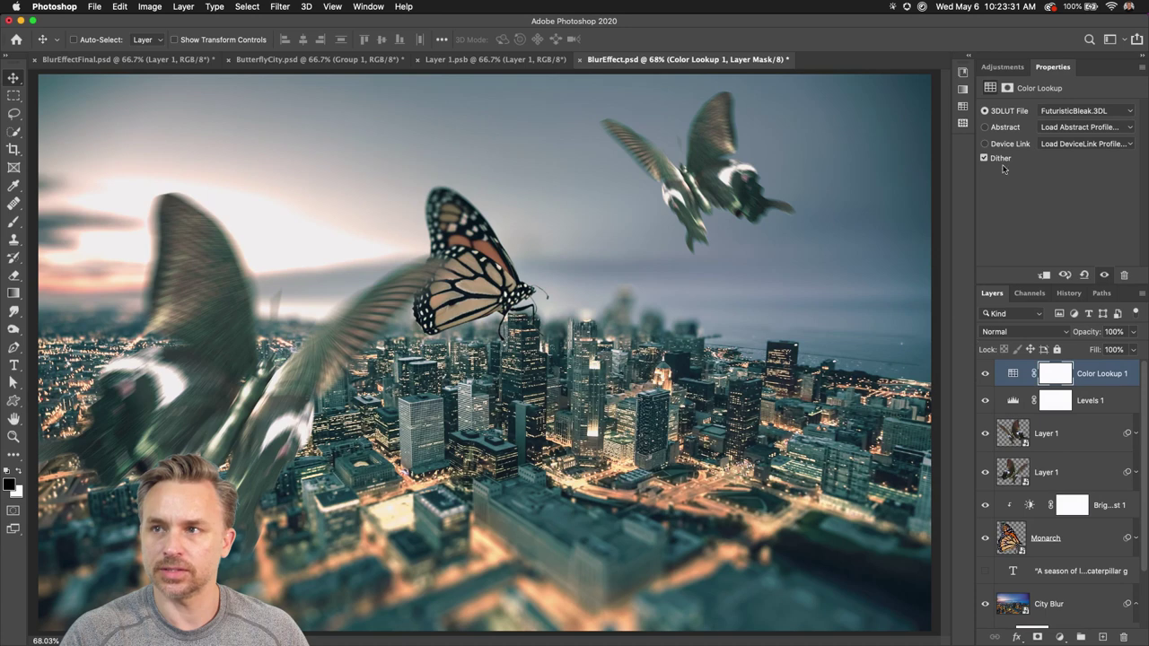
- Try the Moonlight, NightFromDay and HorrorBlue lookup grades
click(1053, 112)
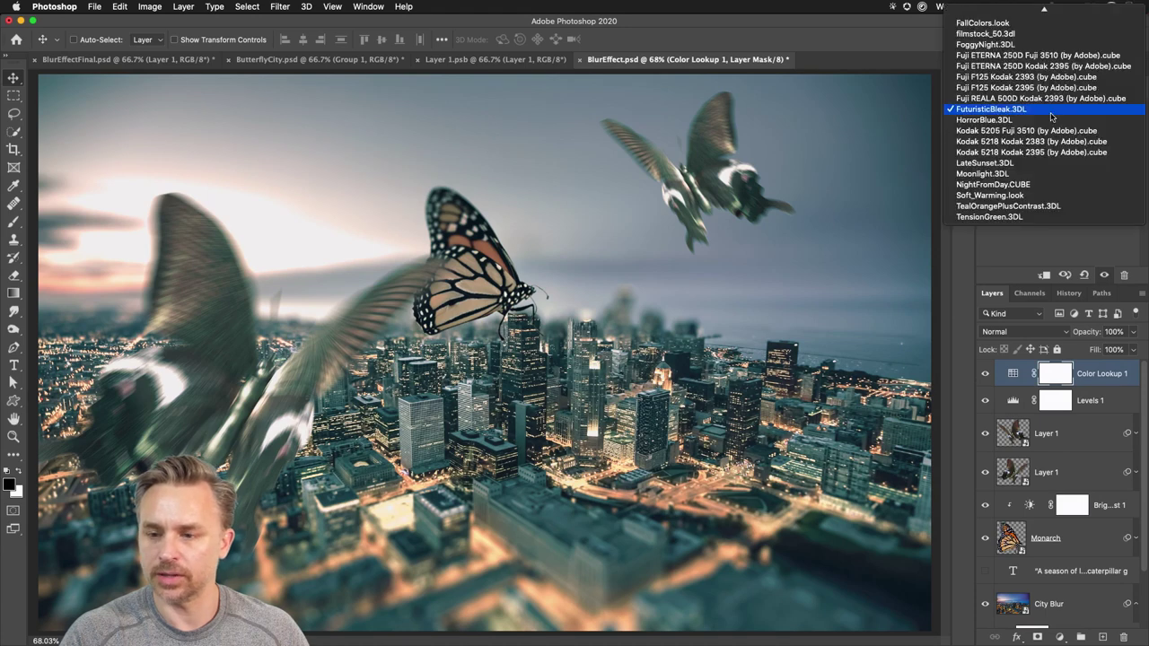
click(1006, 175)
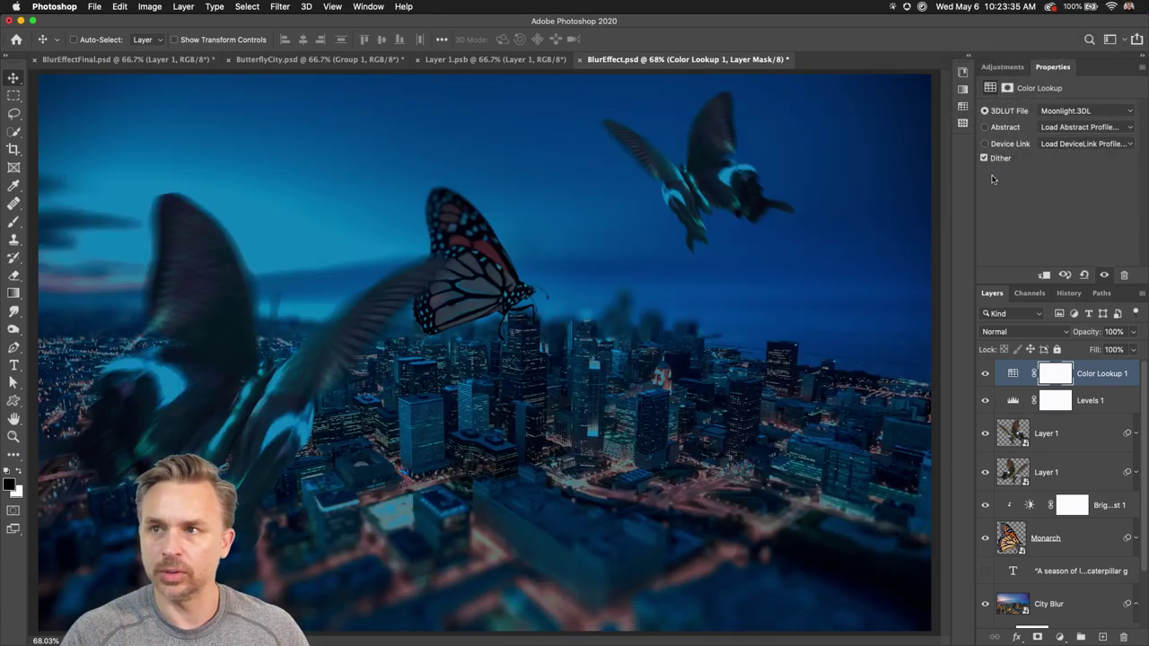
click(1063, 114)
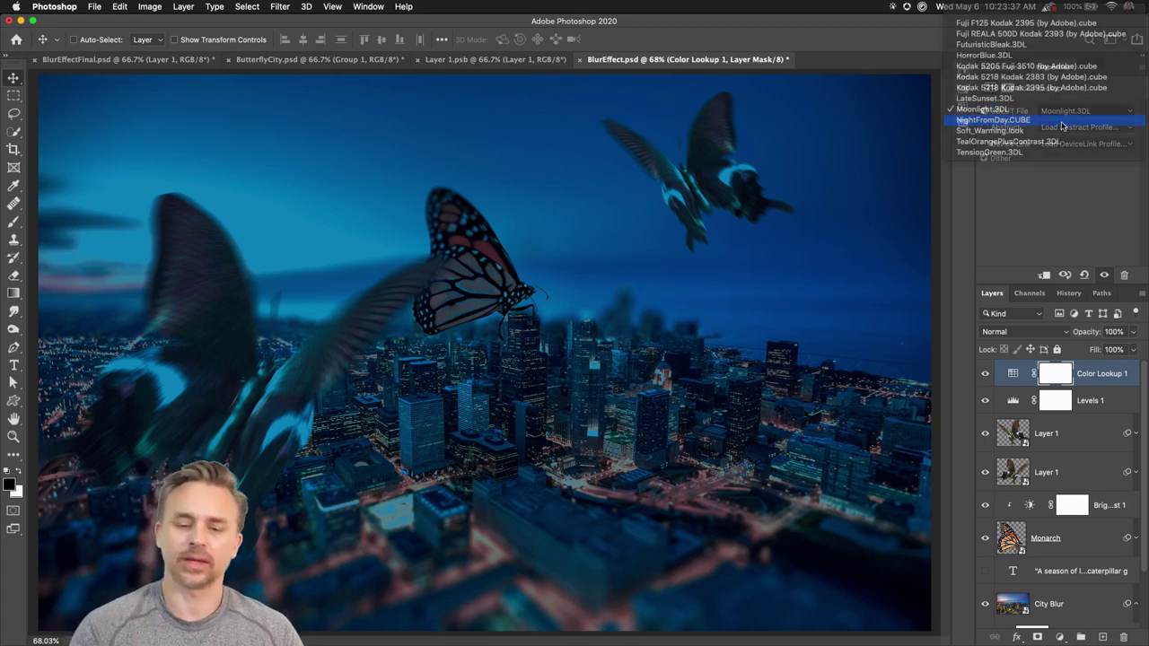
click(1062, 126)
click(1073, 109)
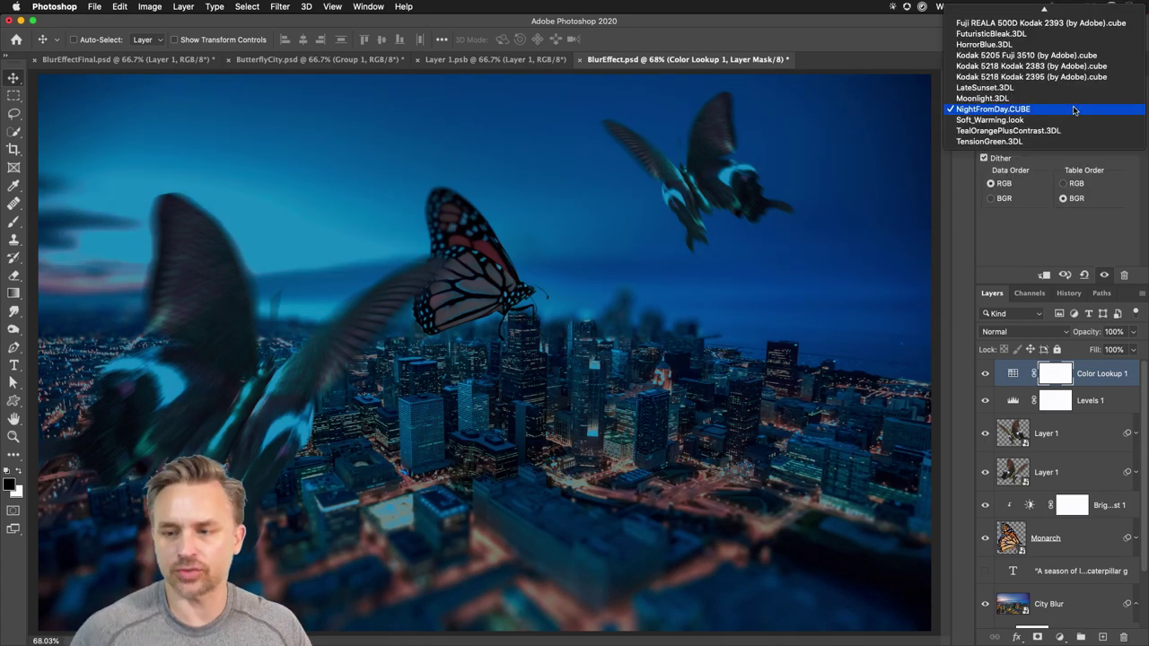
click(1059, 45)
- Hide the Color Lookup layer, select Levels 1, and minimise Photoshop
click(985, 373)
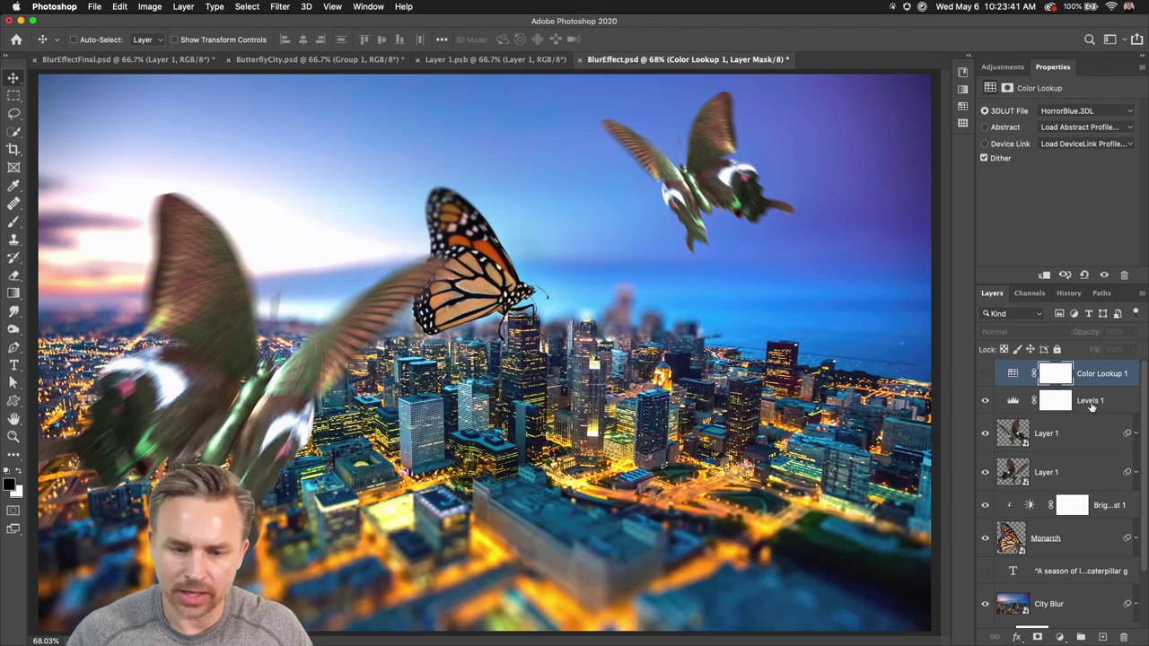
click(1091, 404)
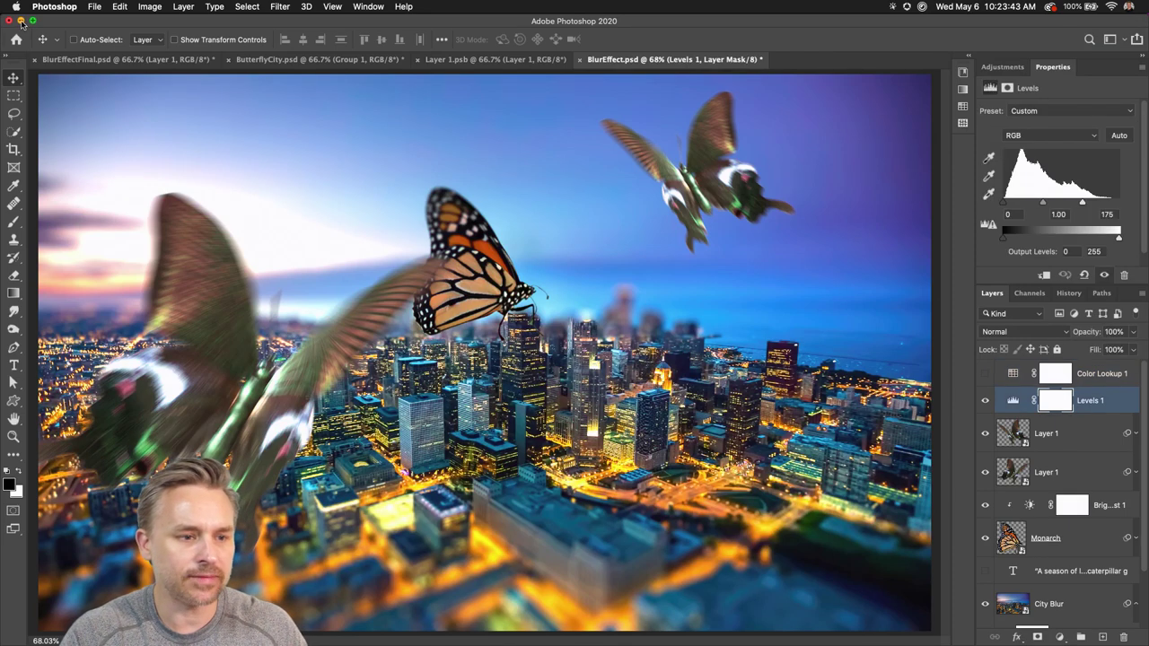
click(20, 20)
- Hide Finder and bring Adobe Dimension's Flowers scene to the front
key(super+alt+h)
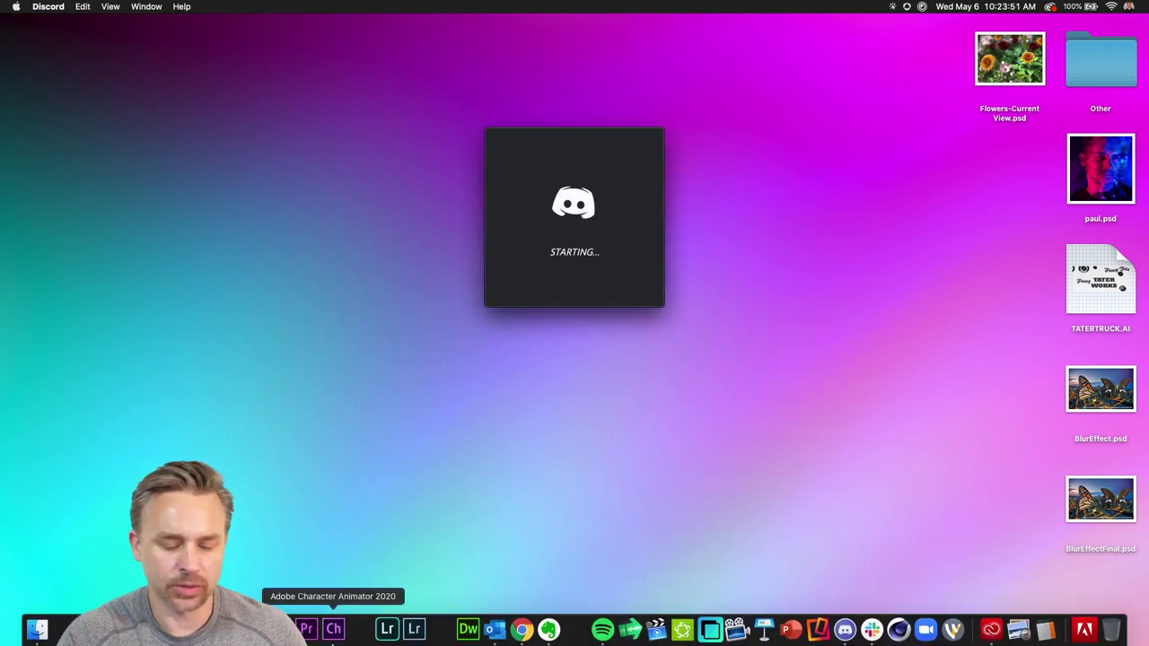
click(267, 628)
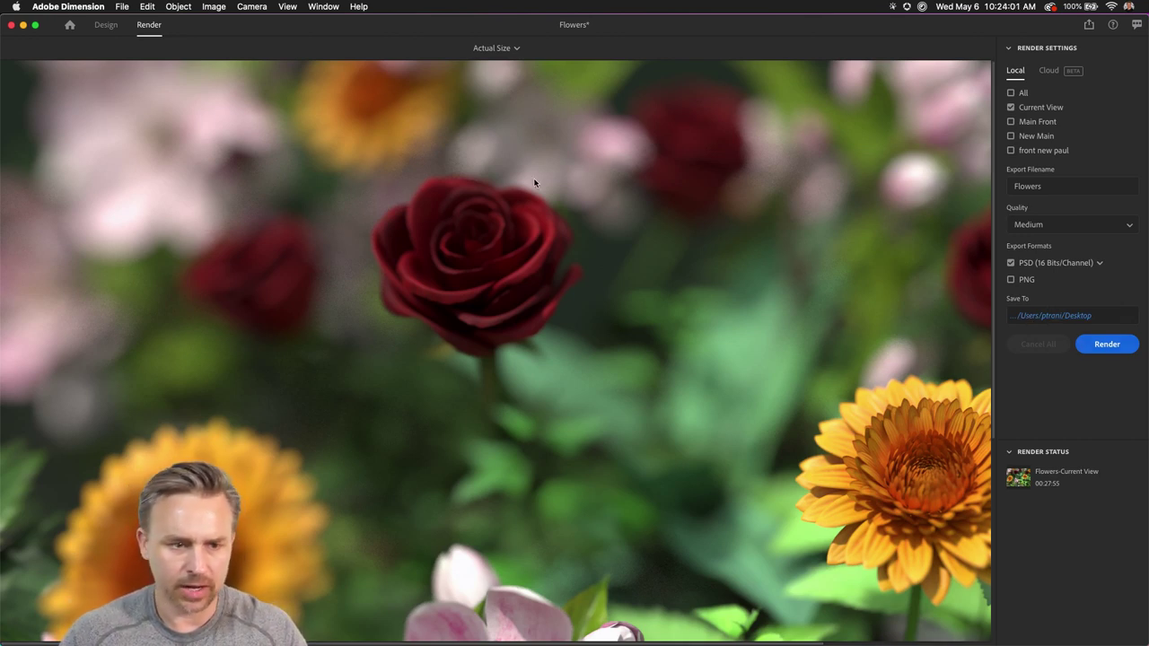
- Focus the camera's depth of field on the left sunflower with blur 4.4, then minimise Dimension
click(105, 24)
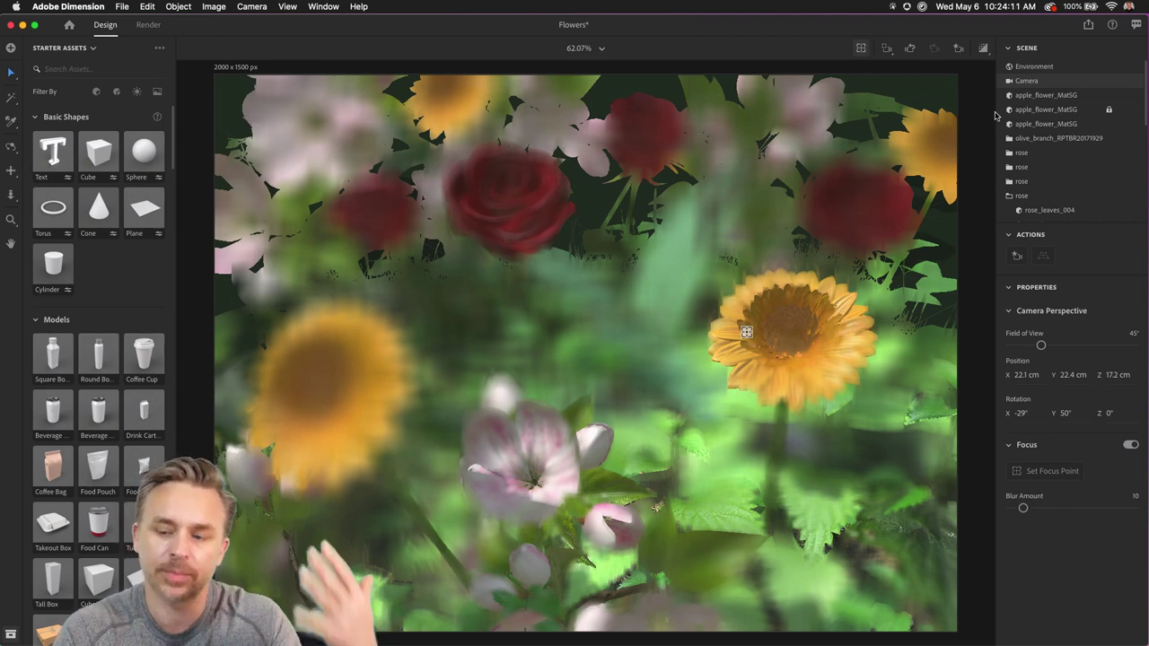
click(1032, 81)
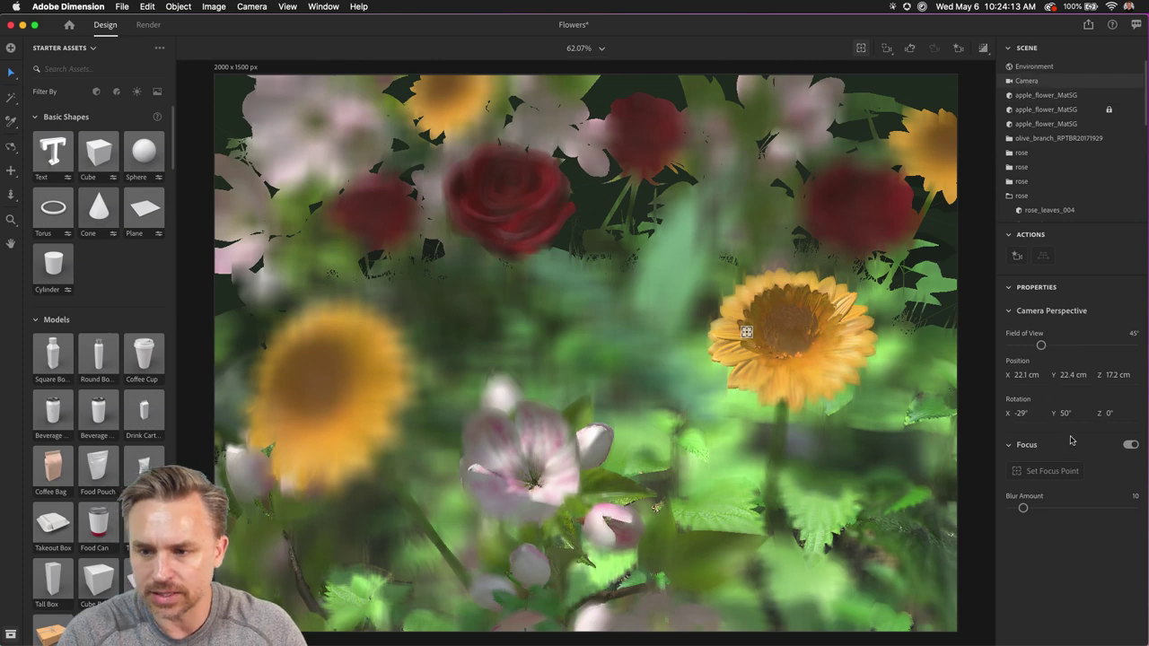
click(1131, 444)
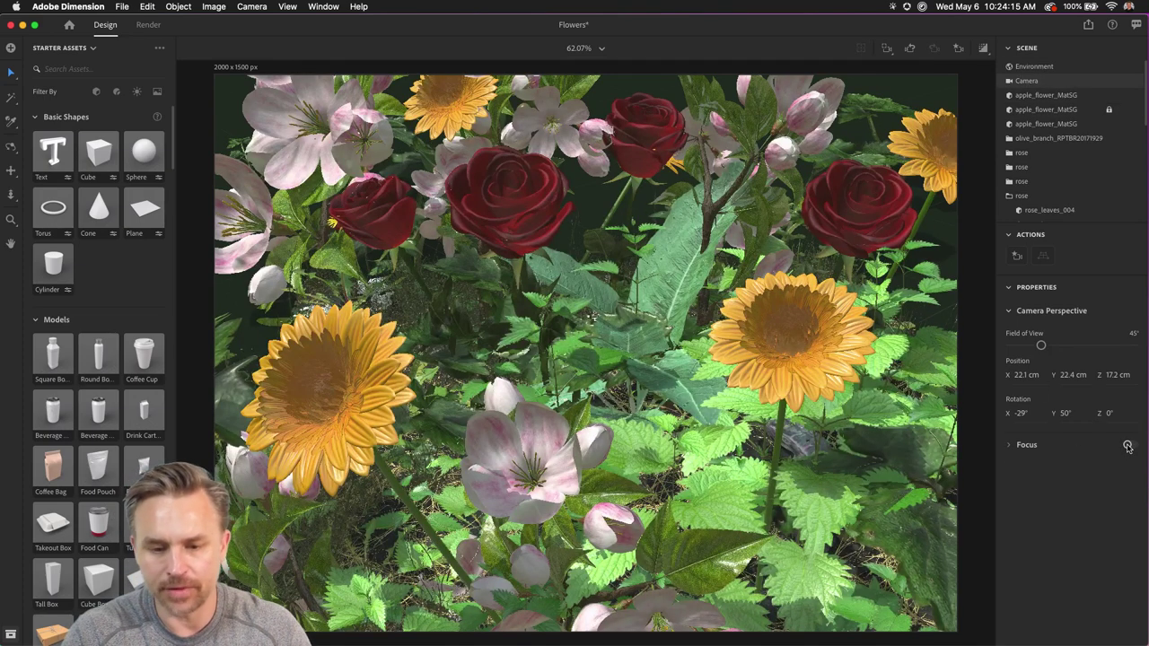
click(1128, 446)
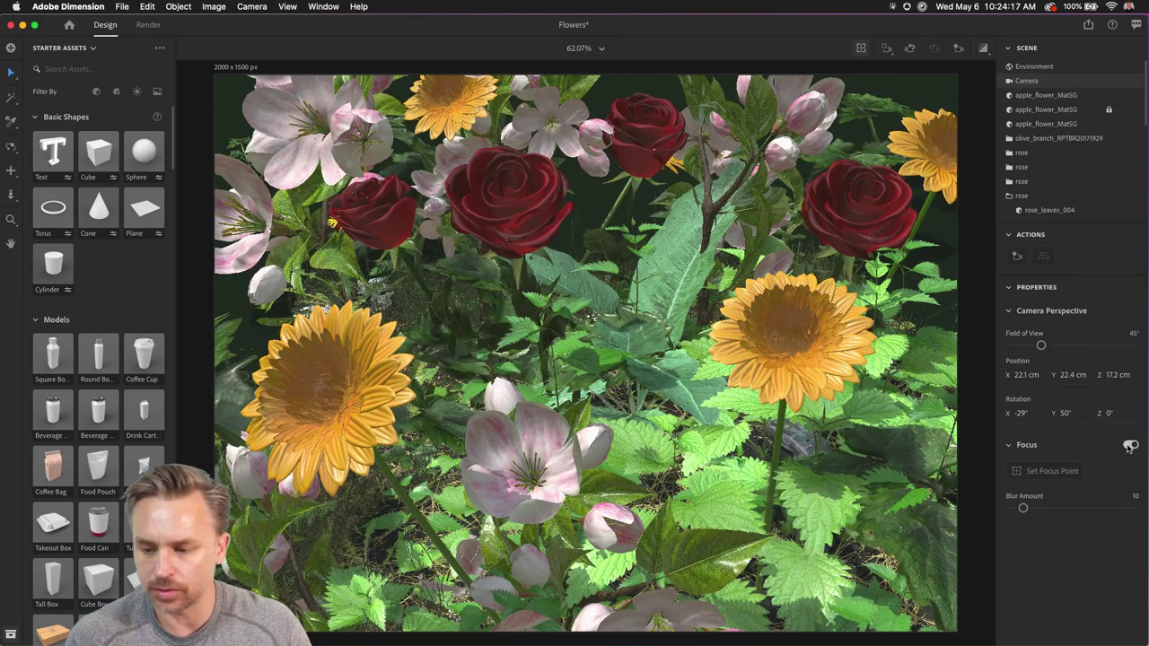
click(1035, 474)
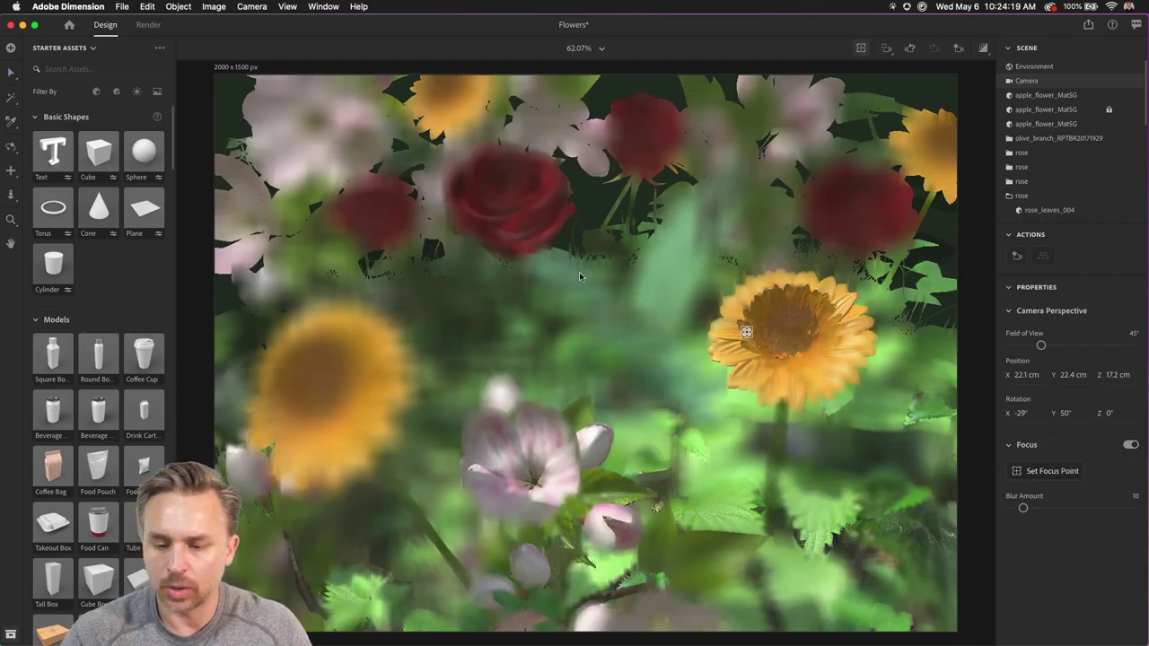
click(362, 375)
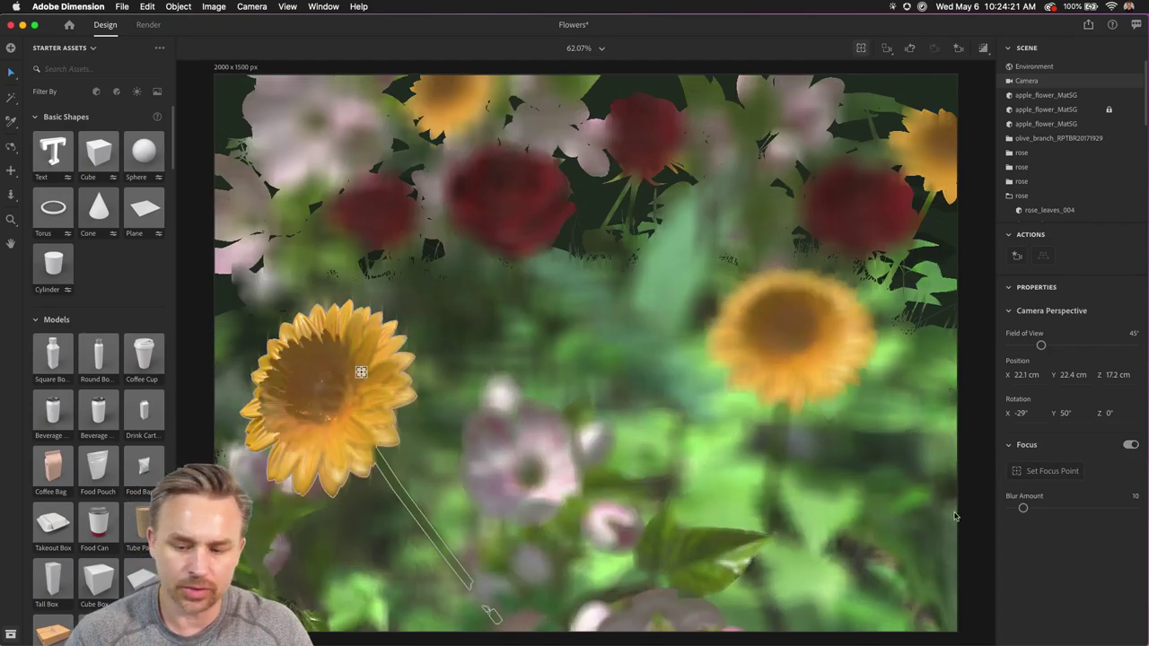
drag(1011, 515, 1019, 511)
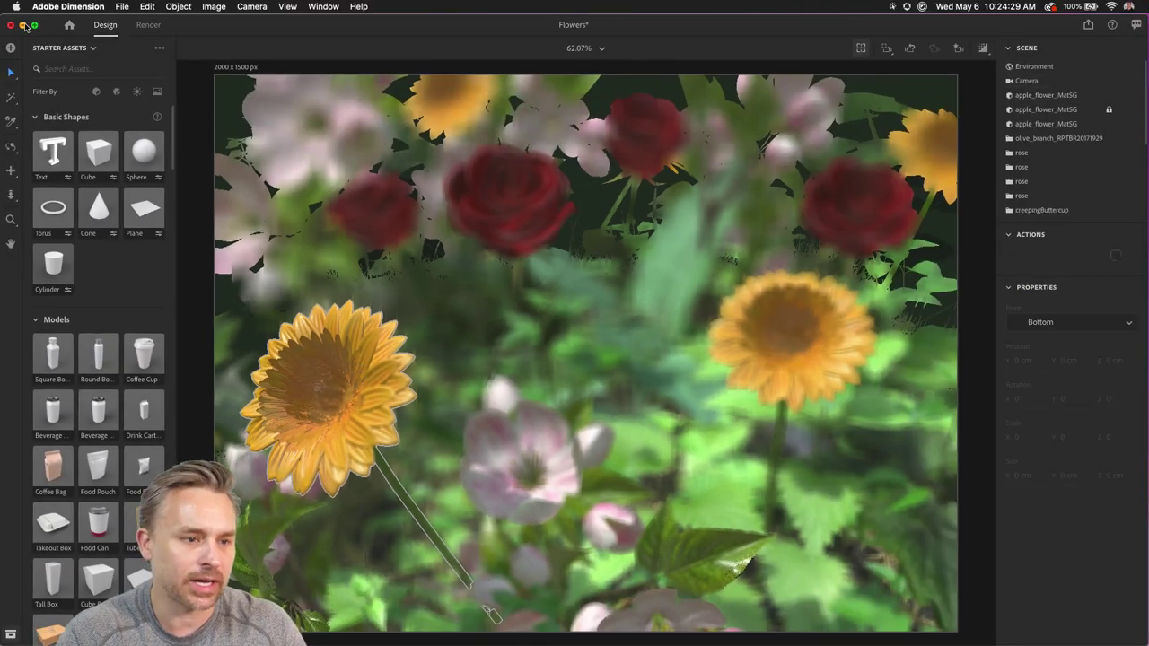
key(super+m)
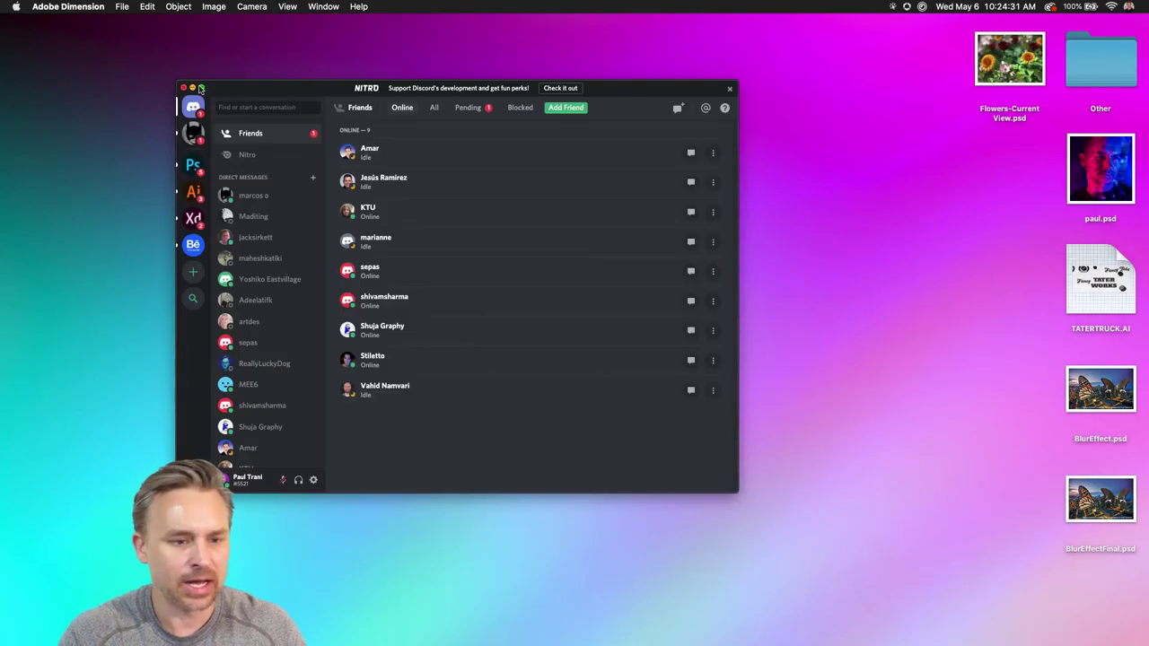
- Minimise Discord and open Flowers-Current View.psd in Photoshop from the desktop
drag(200, 87, 302, 121)
click(295, 120)
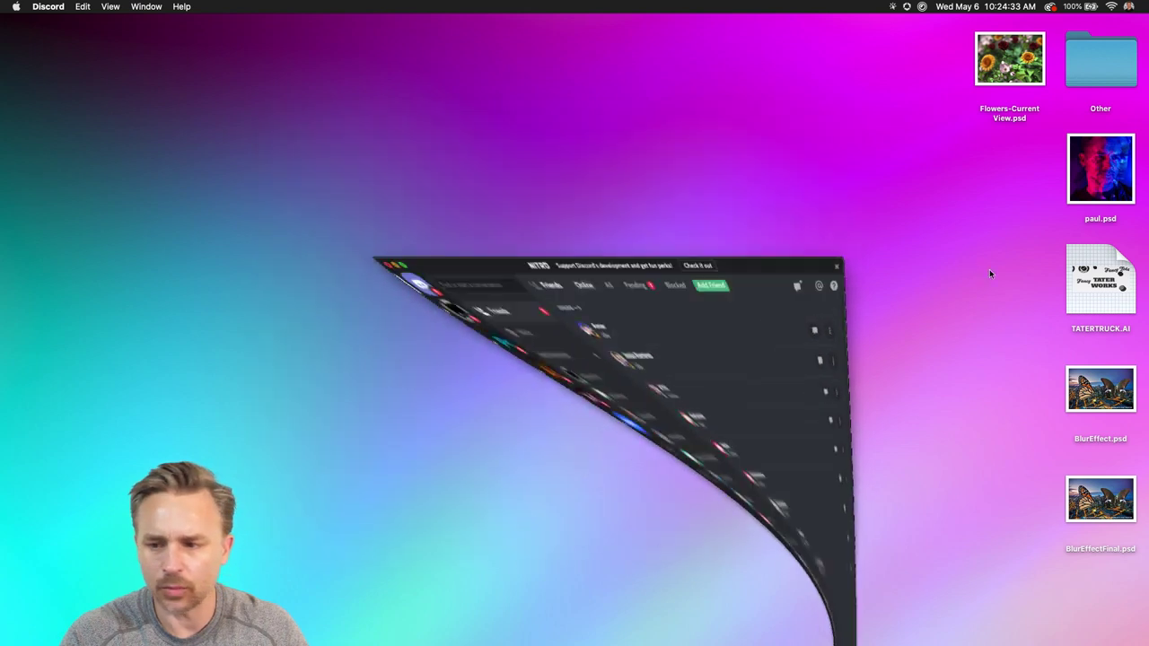
drag(991, 74, 291, 641)
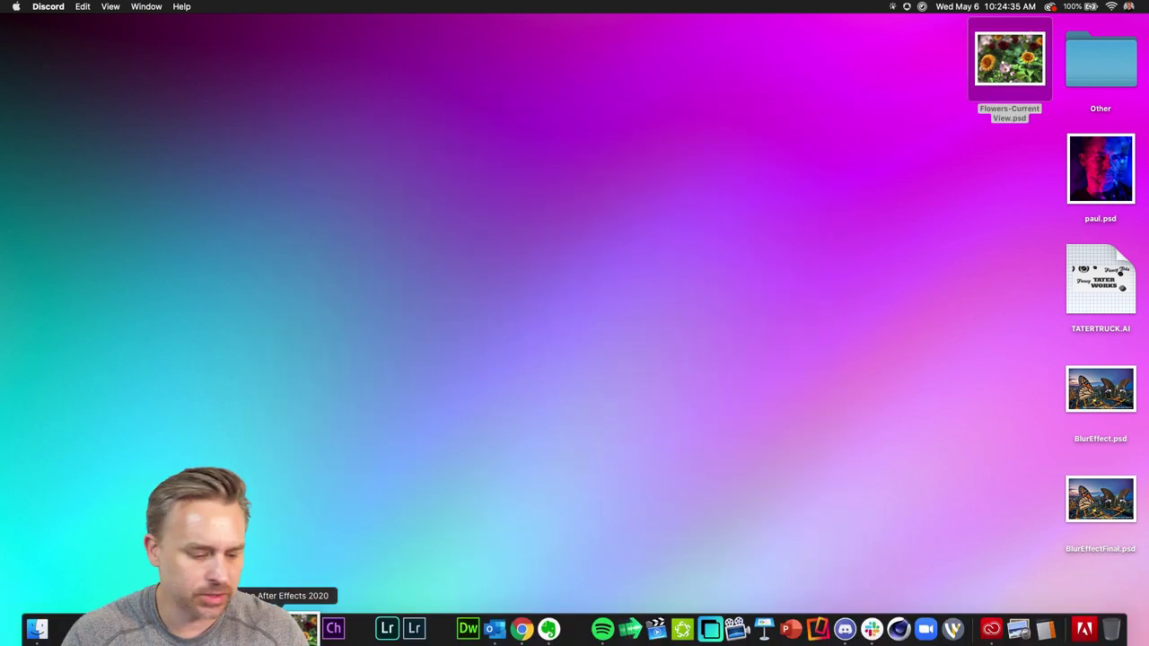
drag(144, 628, 144, 629)
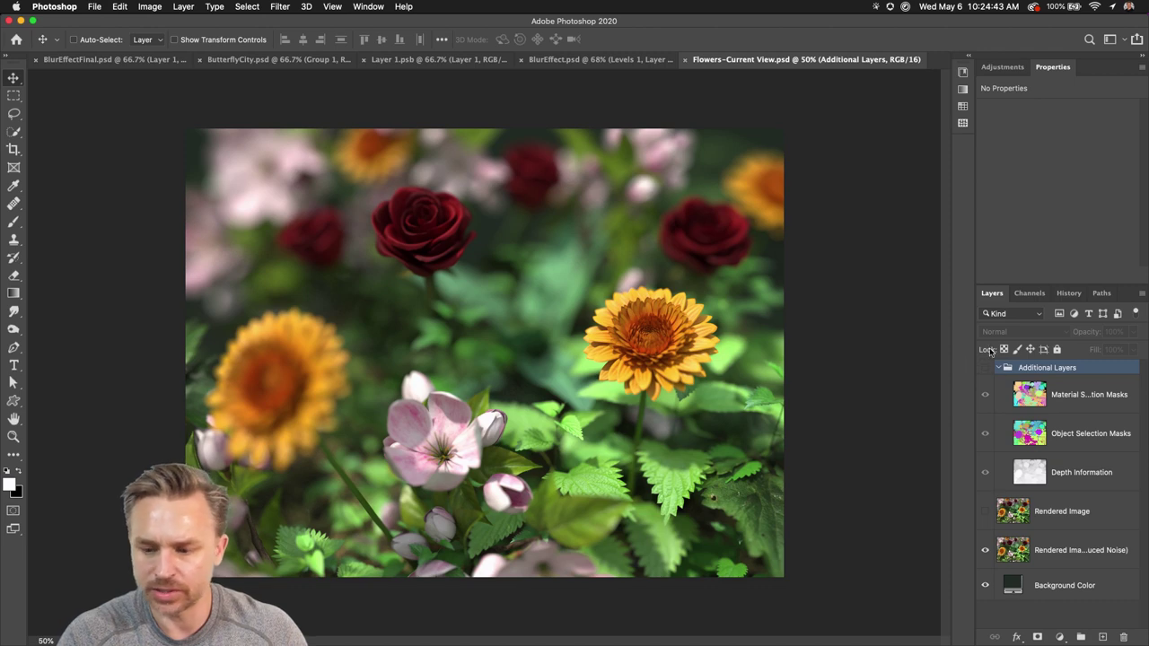
- Collapse the Properties panel and preview the Additional Layers colour masks, leaving them hidden
double_click(1084, 69)
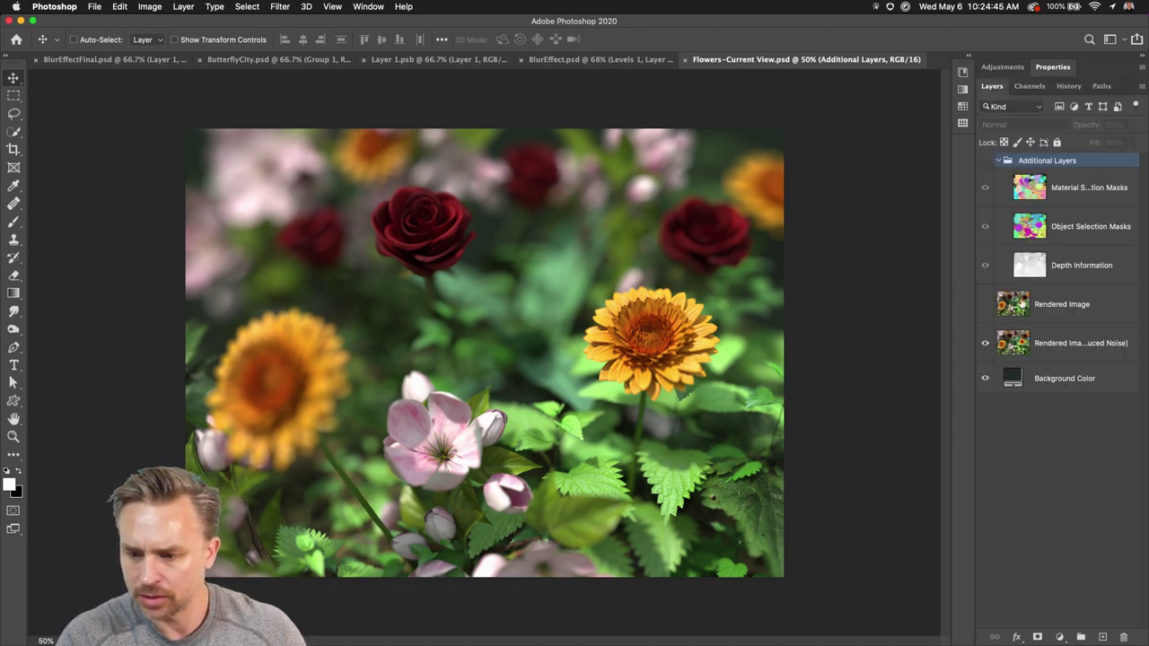
click(986, 161)
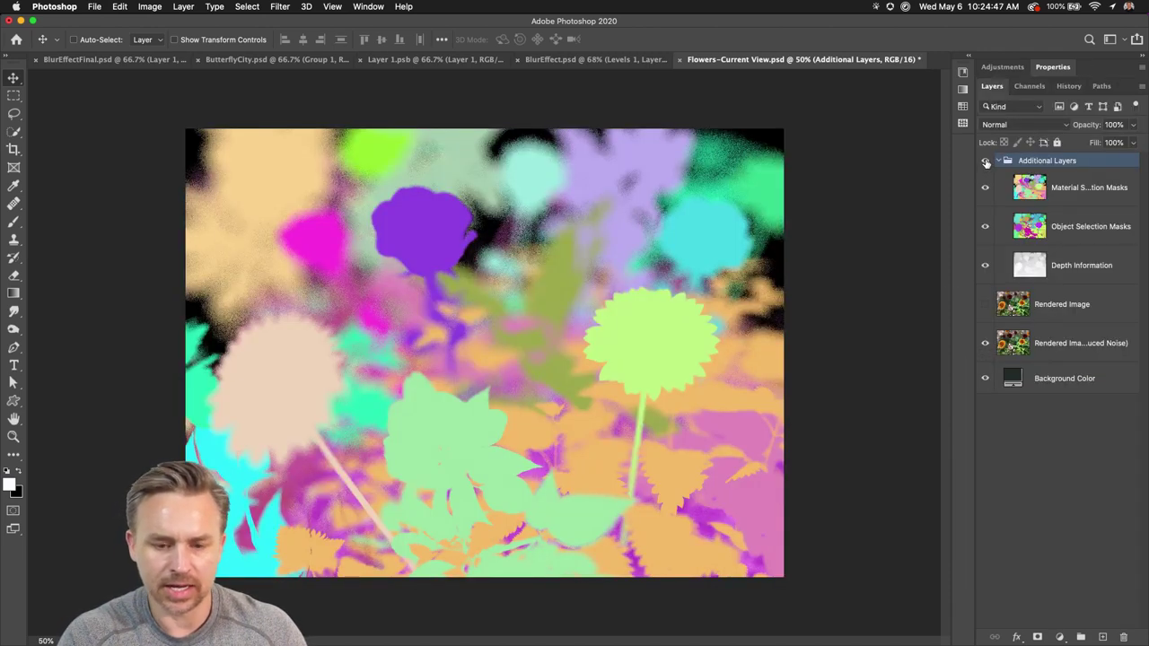
click(986, 161)
click(985, 163)
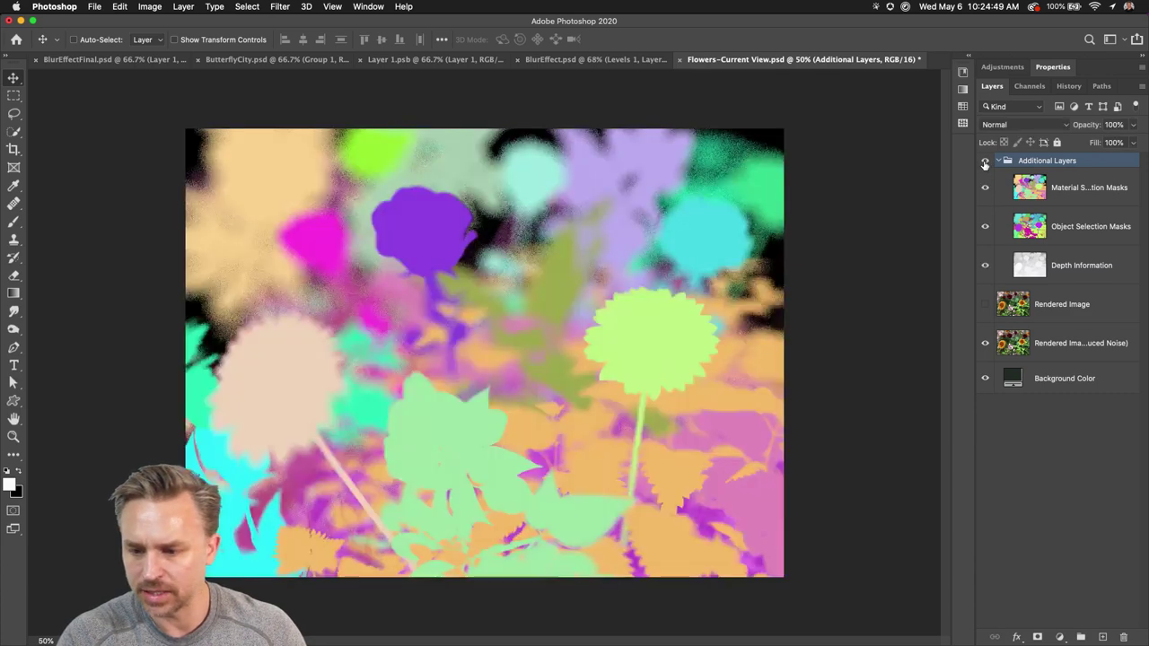
click(985, 163)
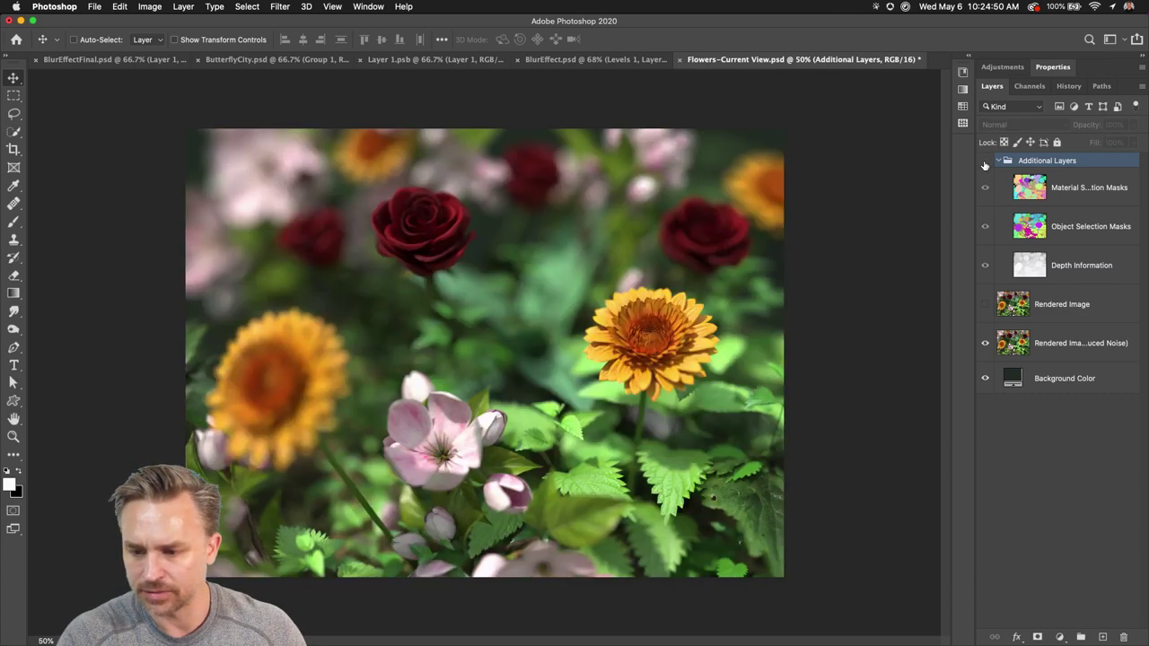
- Switch to the BlurEffectFinal.psd document
click(78, 59)
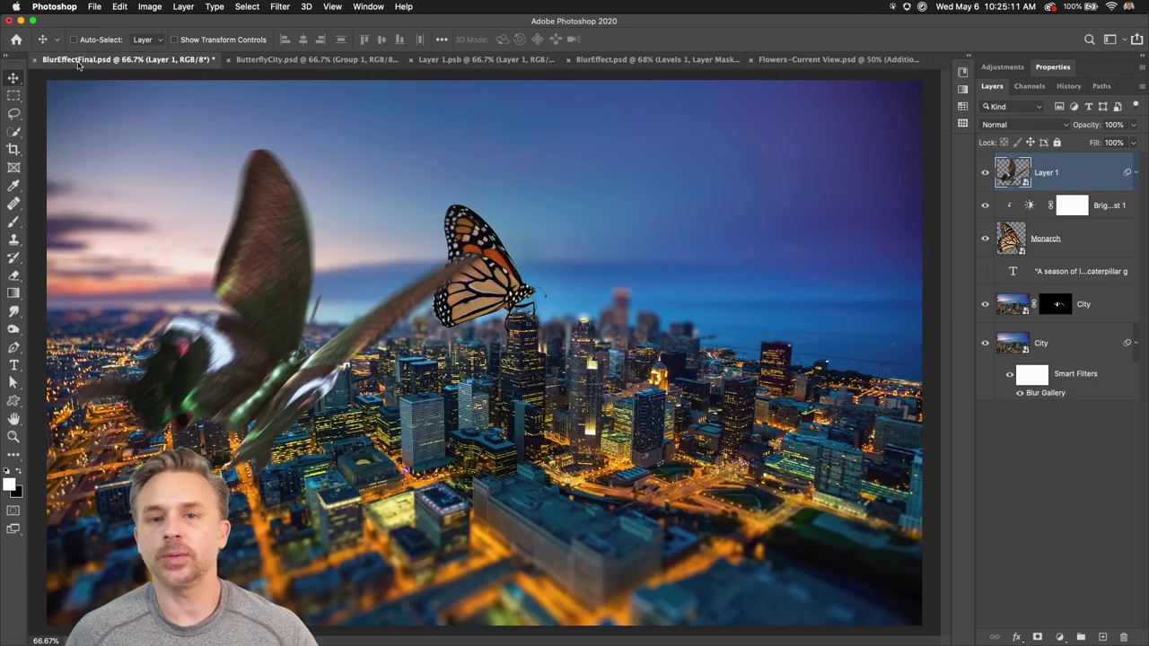